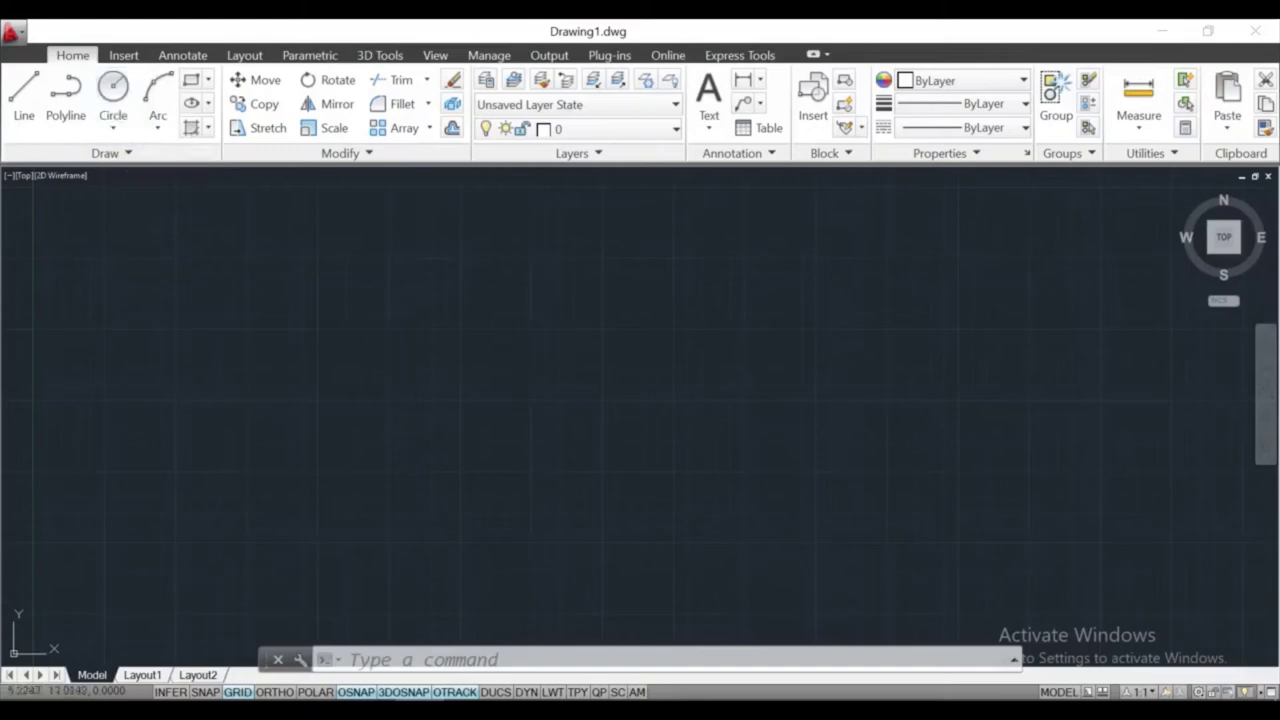
Draw a 40-diameter circle centred at the origin 0,0
{"action": "left_click", "coordinate": [113, 127]}
{"action": "left_click", "coordinate": [147, 217]}
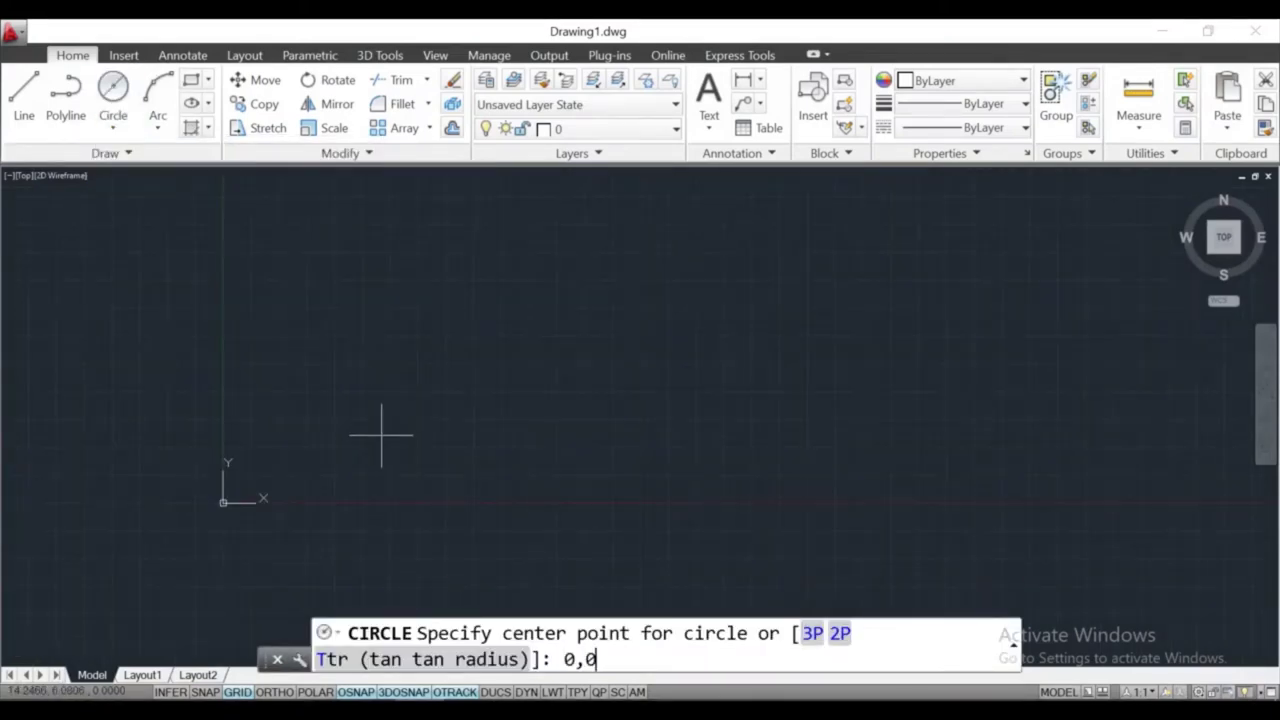
{"action": "key", "text": "Return"}
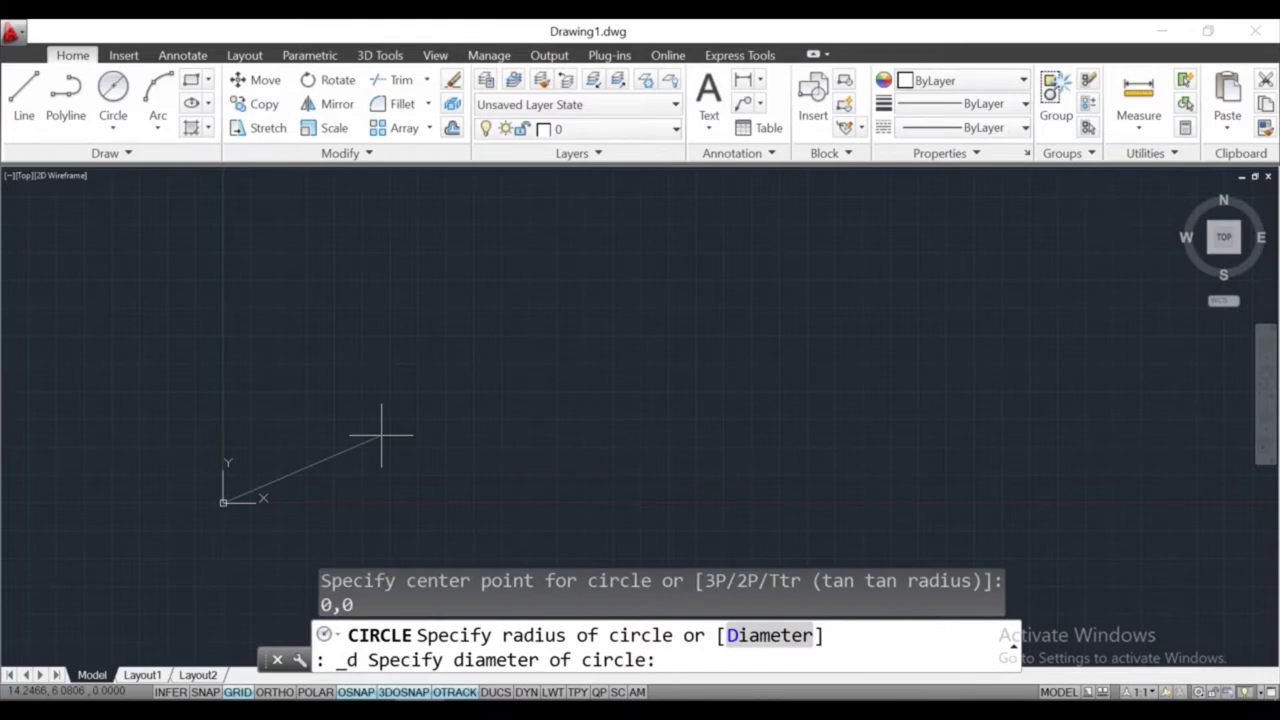
{"action": "type", "text": "40"}
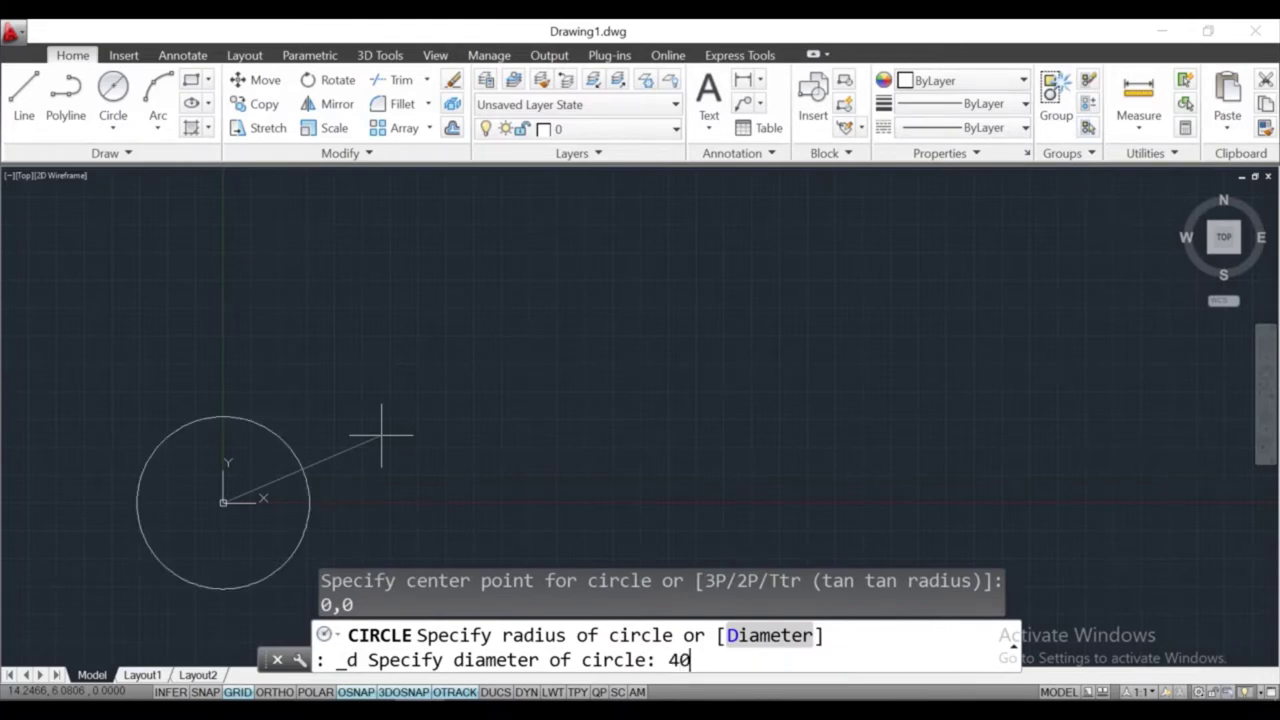
{"action": "key", "text": "Return"}
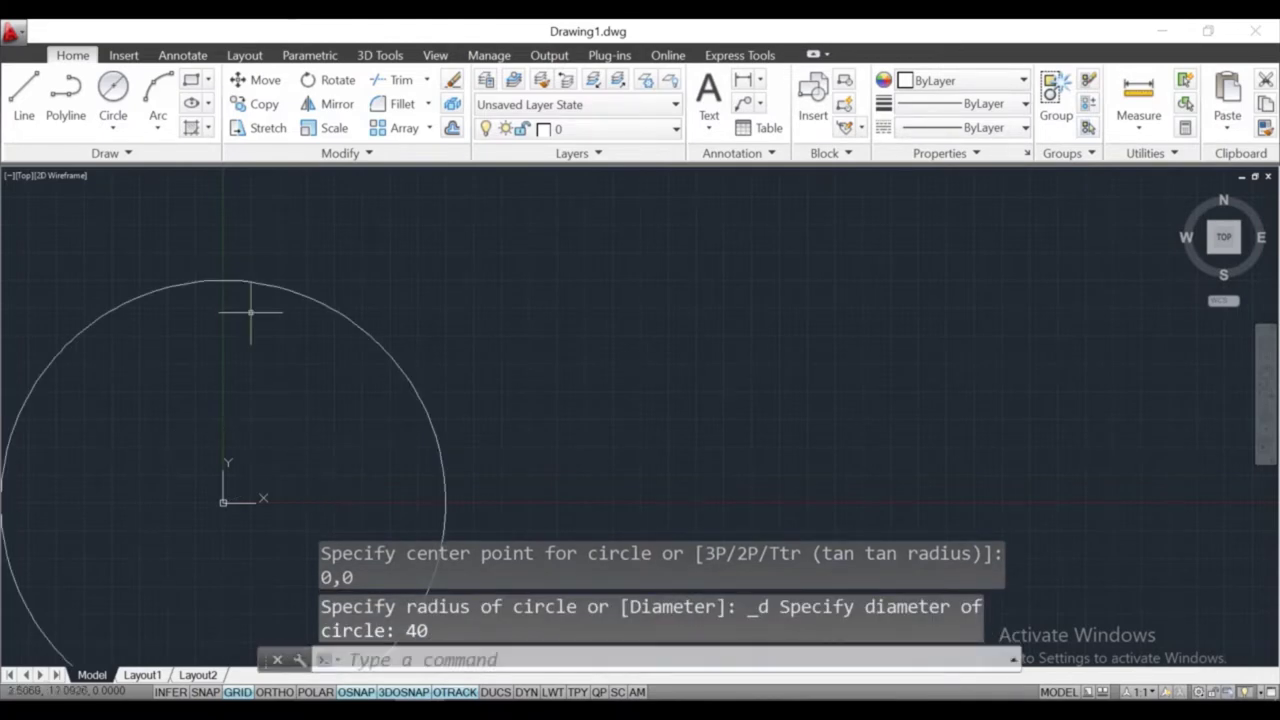
Press-pull the circle up 28.9 into a cylinder, viewed from a tilted 3D angle
{"action": "scroll", "coordinate": [826, 310], "scroll_direction": "down", "scroll_amount": 3}
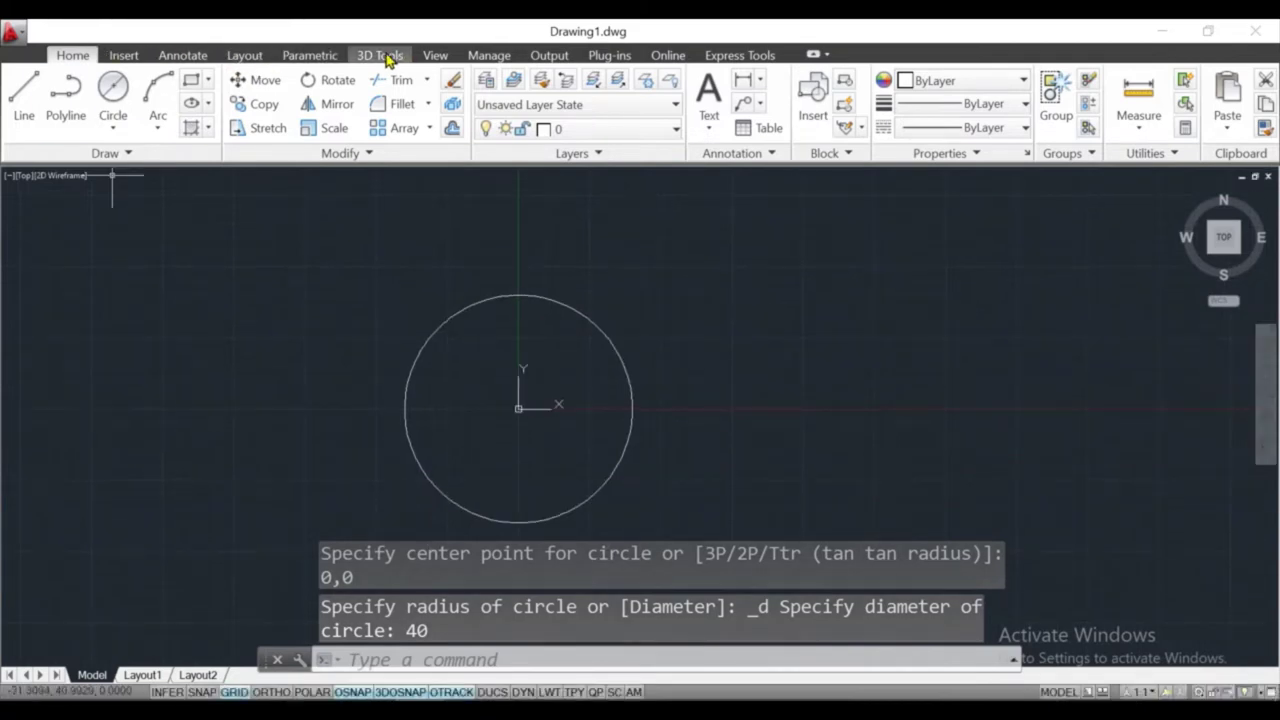
{"action": "left_click", "coordinate": [385, 56]}
{"action": "left_click", "coordinate": [330, 80]}
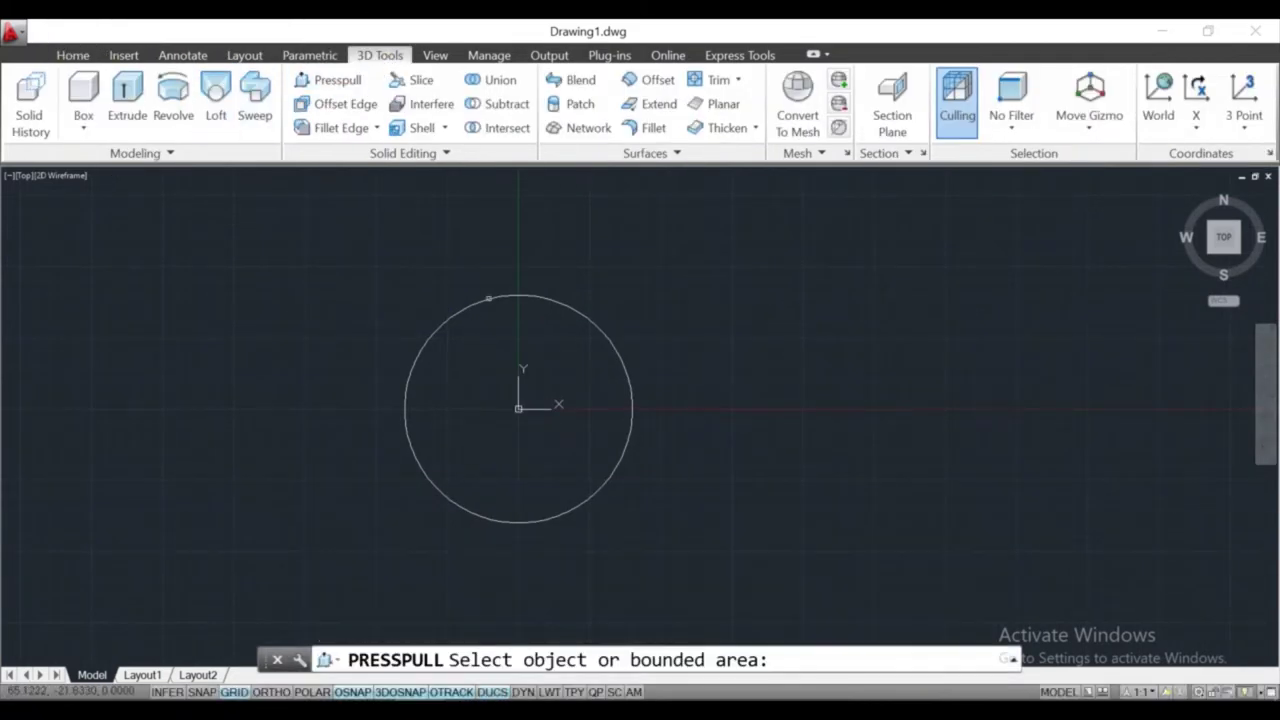
{"action": "left_click", "coordinate": [531, 343]}
{"action": "mouse_move", "coordinate": [663, 434]}
{"action": "middle_mouse_down", "text": "shift"}
{"action": "mouse_move", "coordinate": [631, 443]}
{"action": "mouse_move", "coordinate": [894, 423]}
{"action": "mouse_move", "coordinate": [777, 340]}
{"action": "middle_mouse_up", "text": "shift"}
{"action": "type", "text": "28.9"}
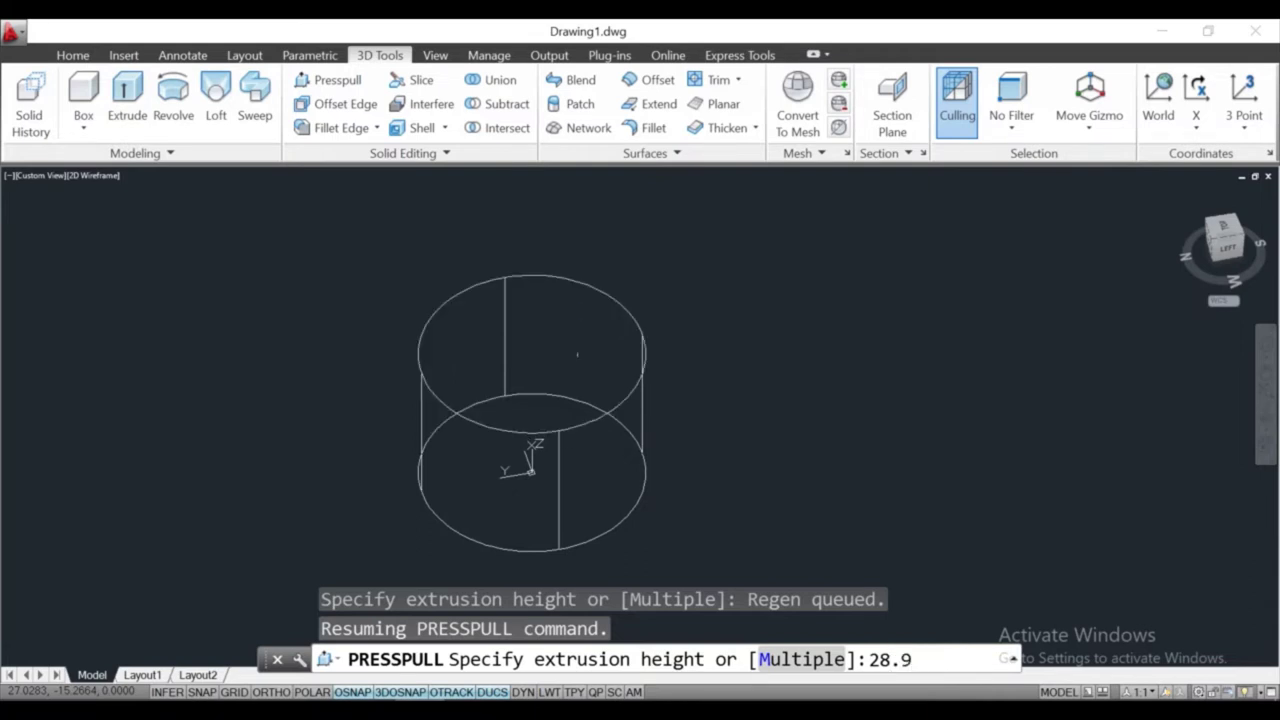
{"action": "key", "text": "Return"}
{"action": "key", "text": "Return"}
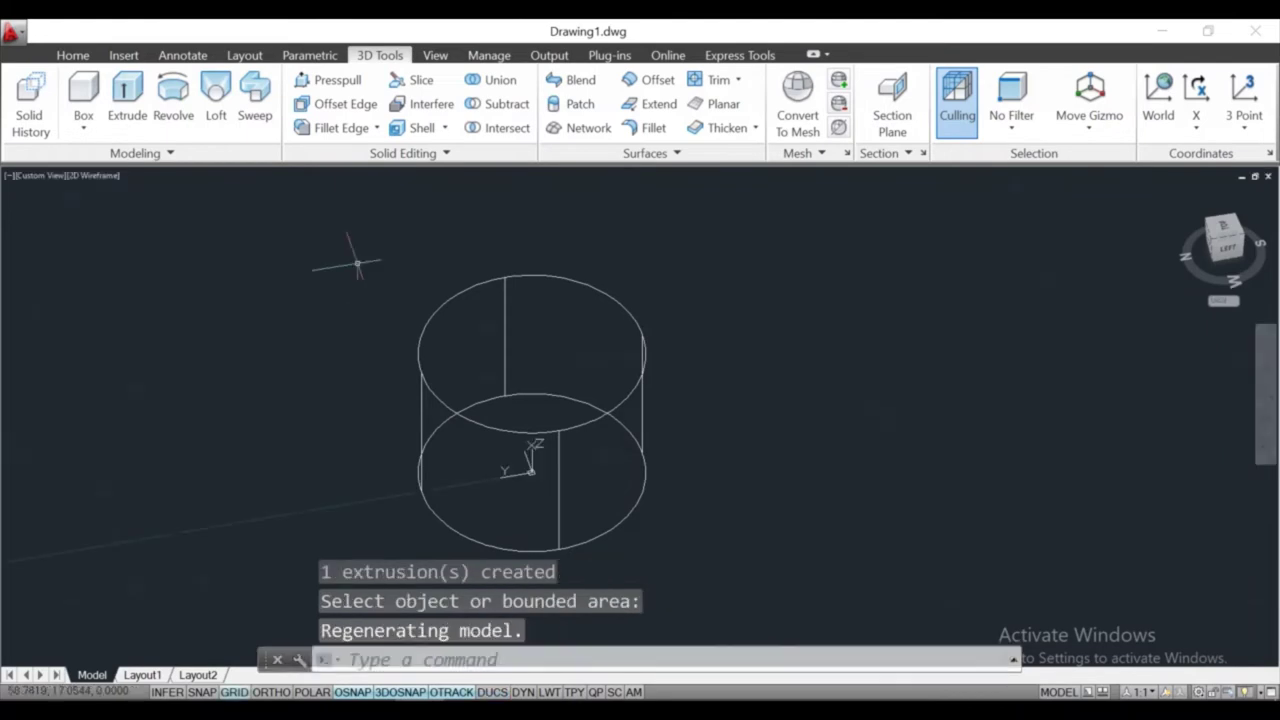
{"action": "scroll", "coordinate": [456, 311], "scroll_direction": "down", "scroll_amount": 3}
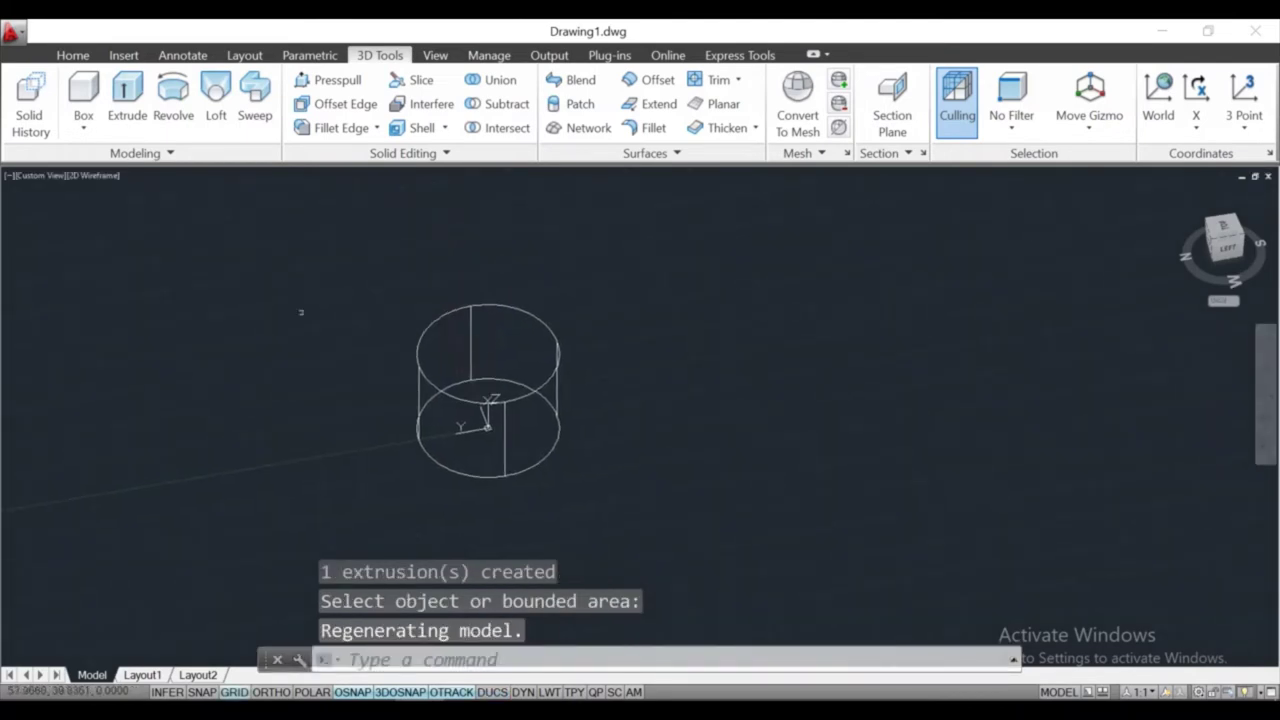
Draw a 56-diameter circle centred on the first cylinder's top face
{"action": "left_click", "coordinate": [72, 55]}
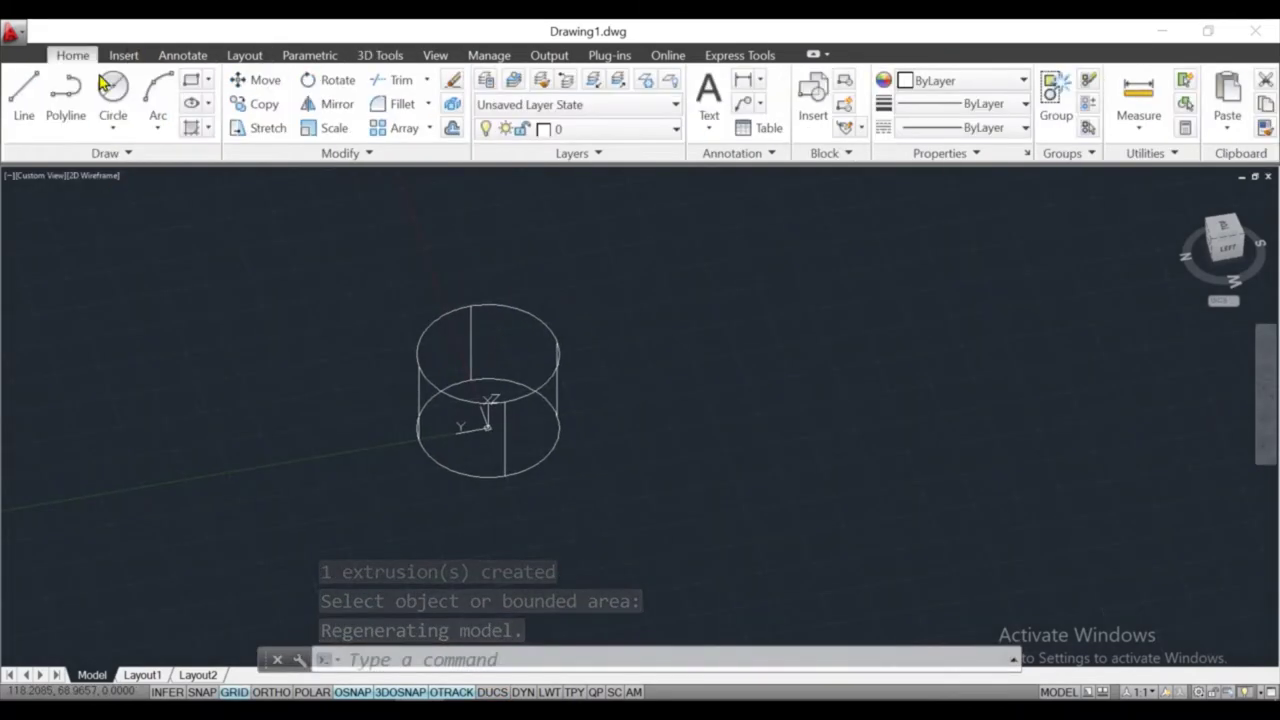
{"action": "left_click", "coordinate": [118, 133]}
{"action": "left_click", "coordinate": [171, 206]}
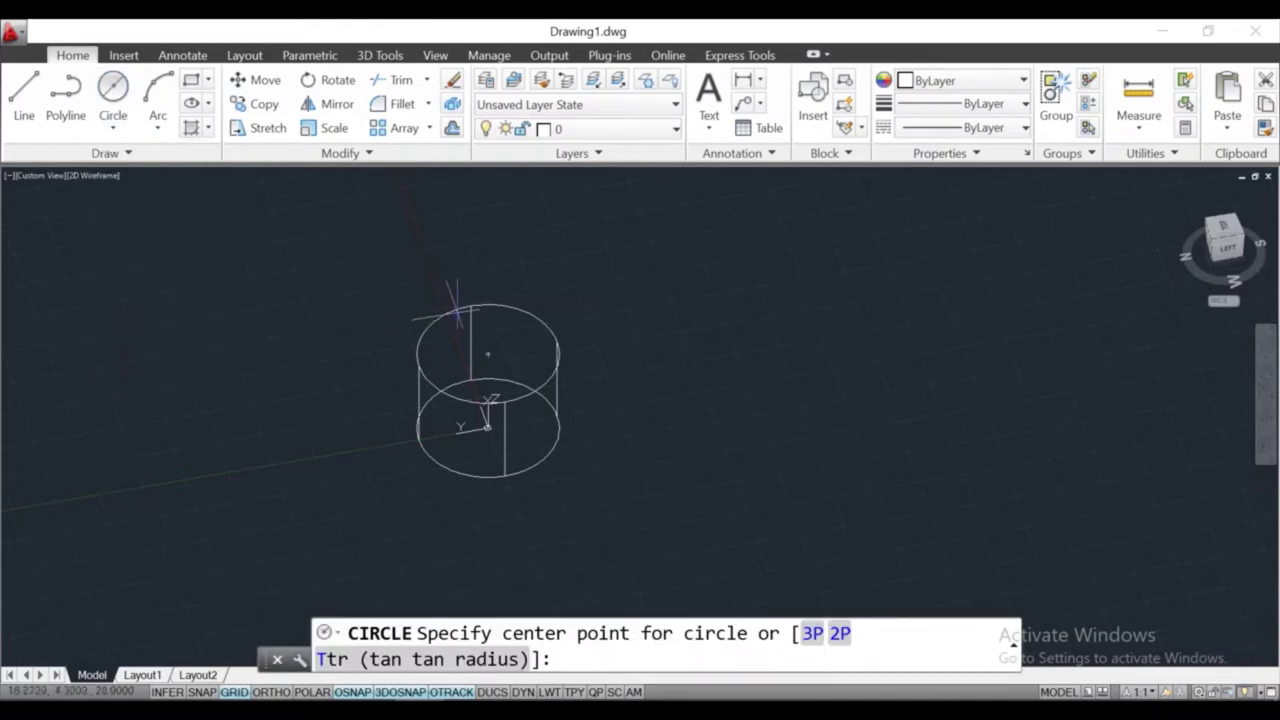
{"action": "left_click", "coordinate": [487, 354]}
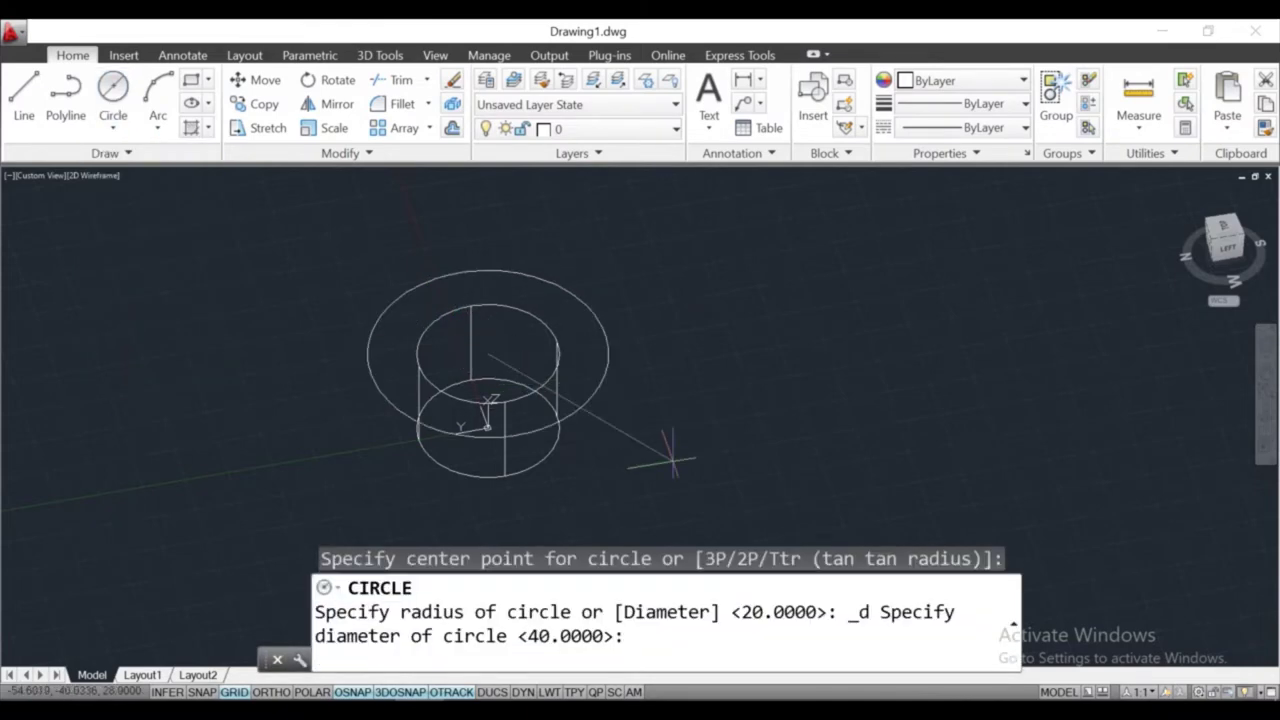
{"action": "type", "text": "56"}
{"action": "key", "text": "Return"}
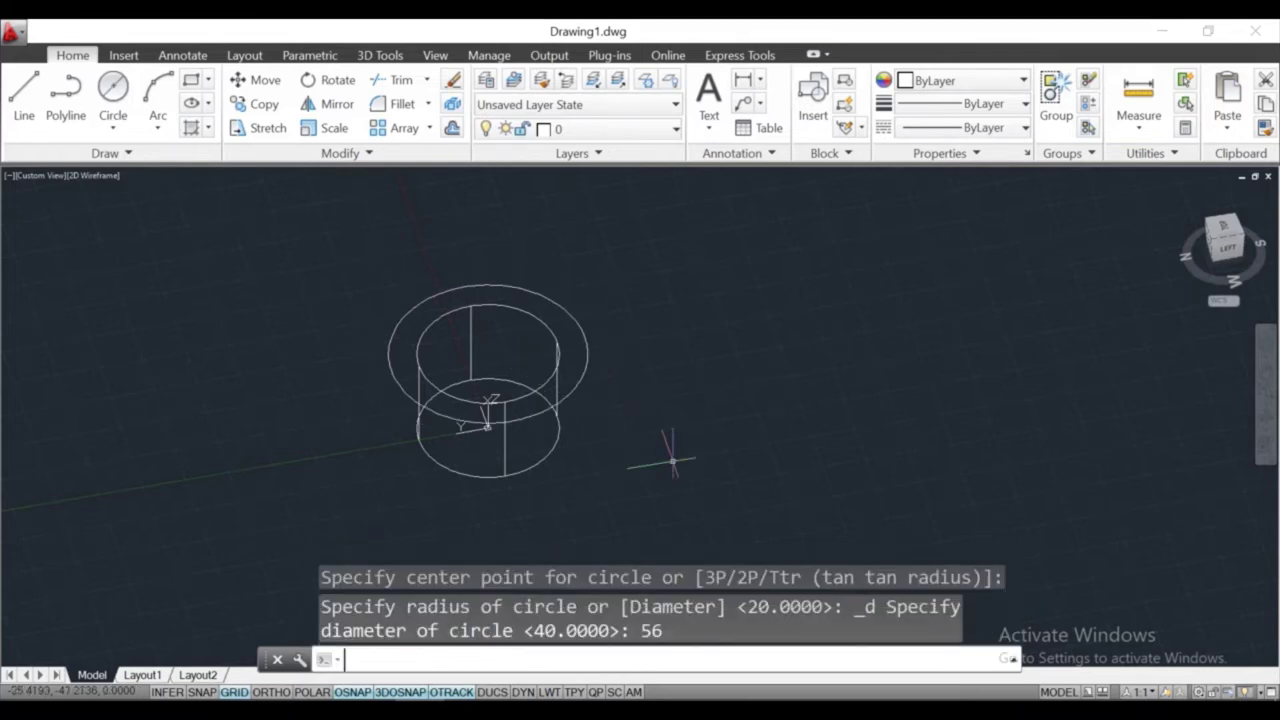
Press-pull the 56 circle's area up 89.3 into a taller section
{"action": "left_click", "coordinate": [380, 55]}
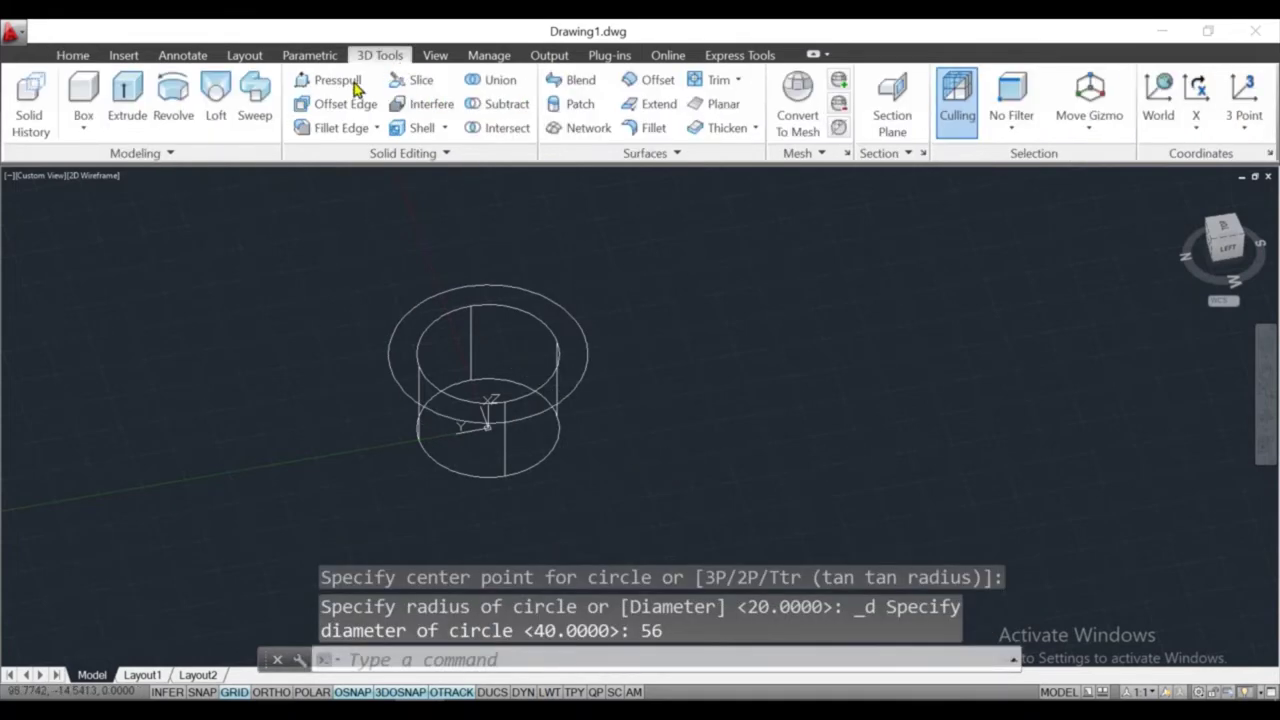
{"action": "left_click", "coordinate": [327, 80]}
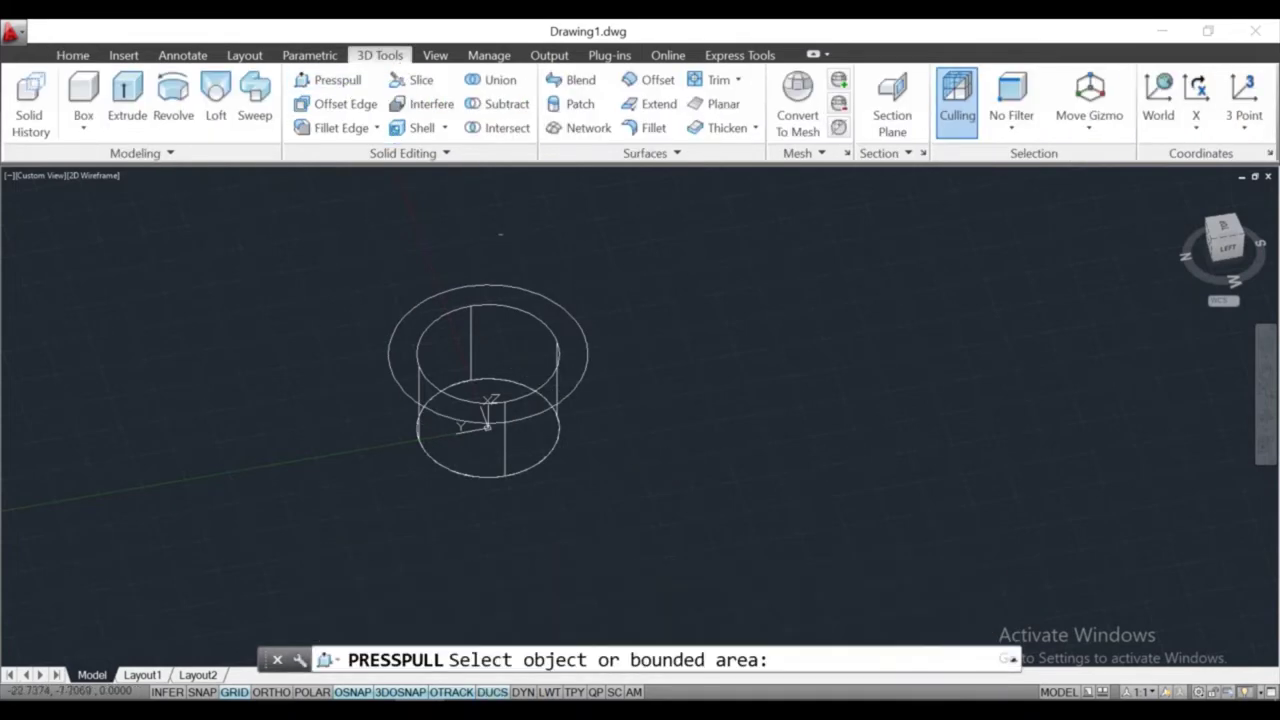
{"action": "left_click", "coordinate": [543, 295]}
{"action": "type", "text": "89.3"}
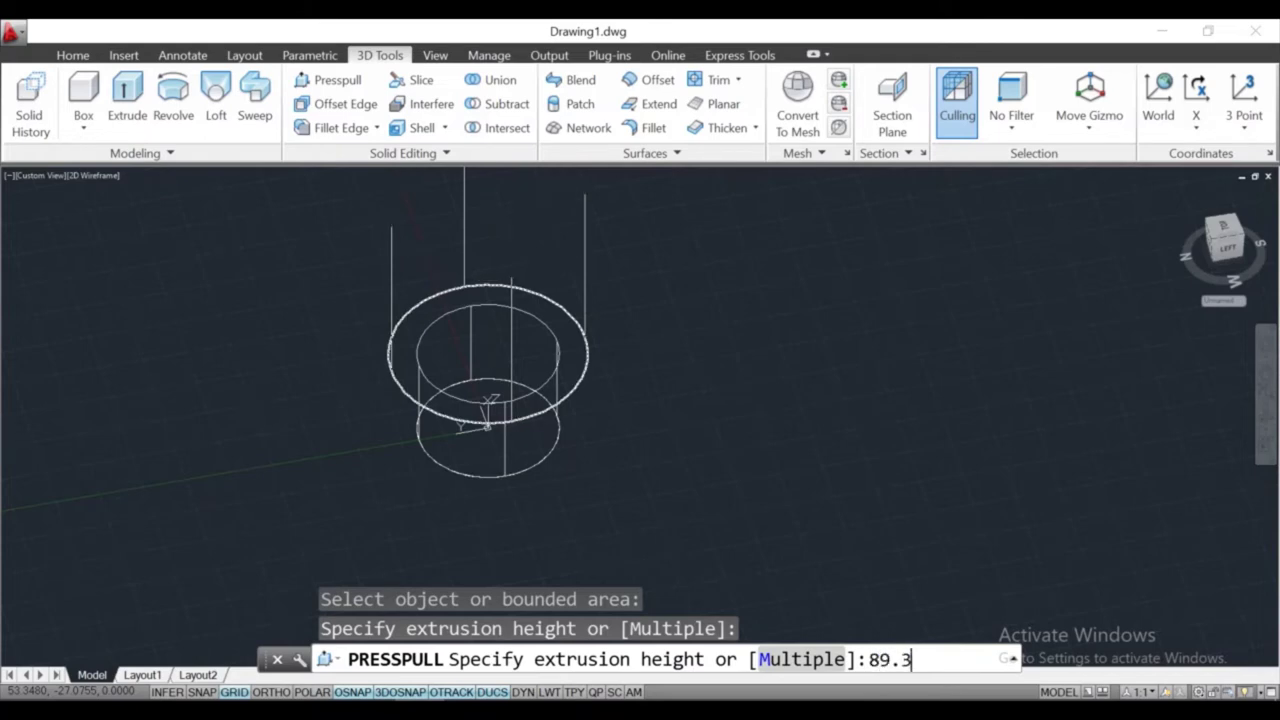
{"action": "key", "text": "Return"}
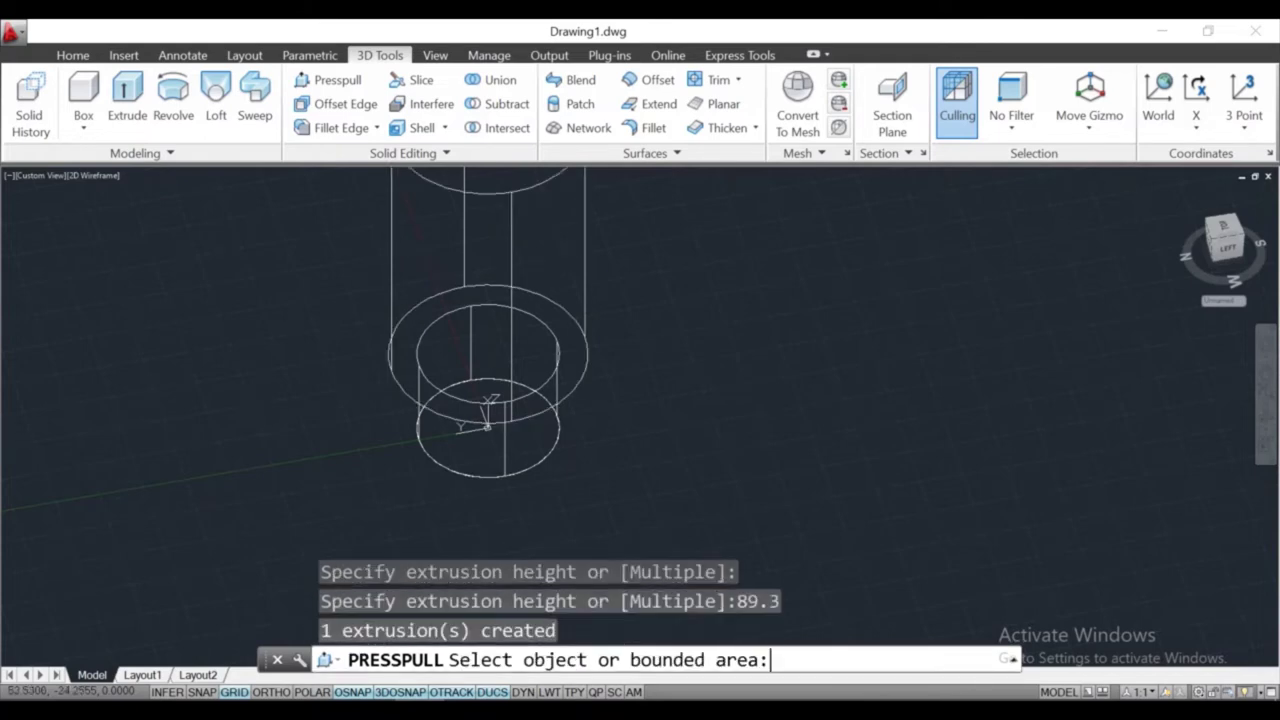
{"action": "scroll", "coordinate": [502, 349], "scroll_direction": "down", "scroll_amount": 2}
{"action": "key", "text": "Escape"}
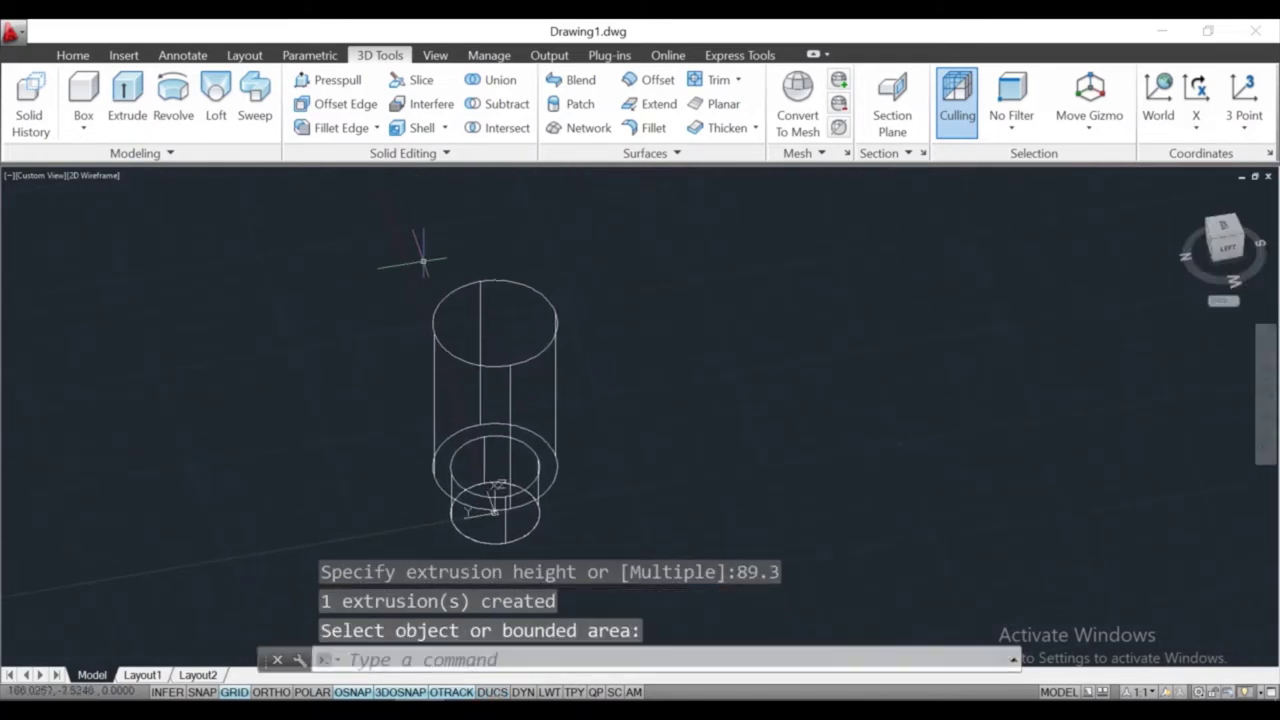
{"action": "scroll", "coordinate": [389, 274], "scroll_direction": "down", "scroll_amount": 1}
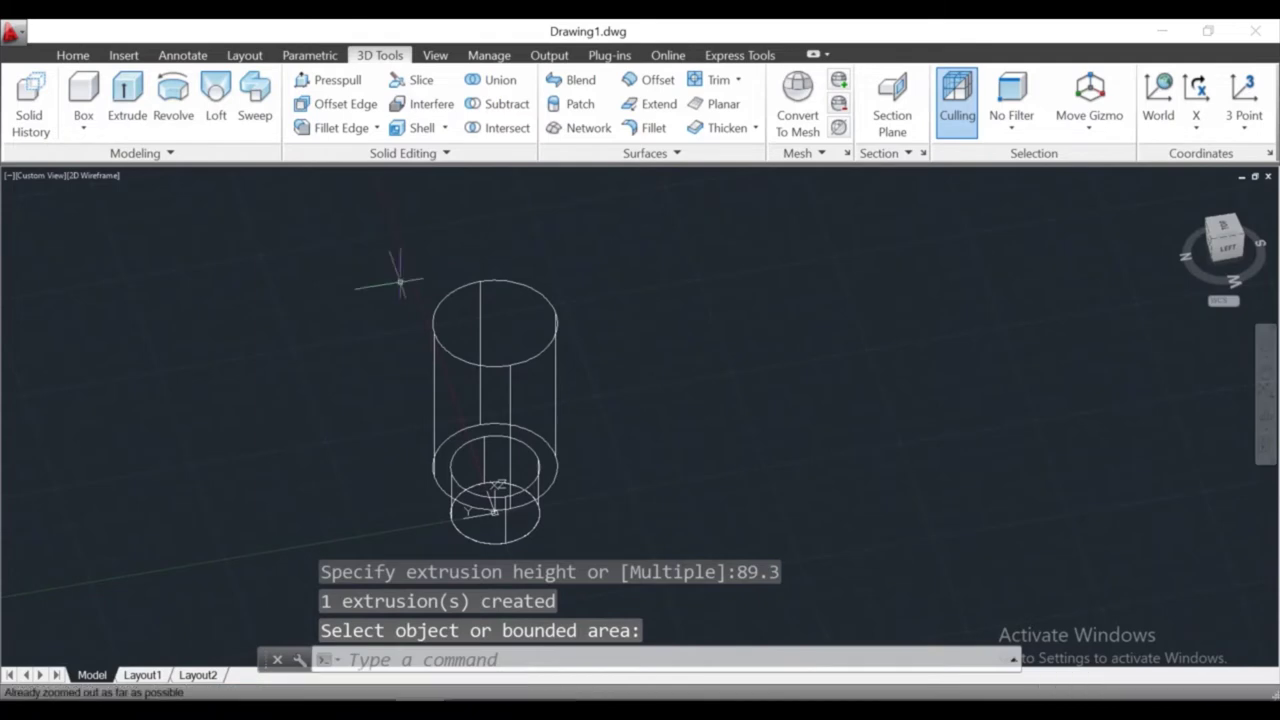
Draw an 87.2-diameter circle centred on the tall cylinder's top
{"action": "left_click", "coordinate": [72, 55]}
{"action": "left_click", "coordinate": [124, 130]}
{"action": "left_click", "coordinate": [171, 203]}
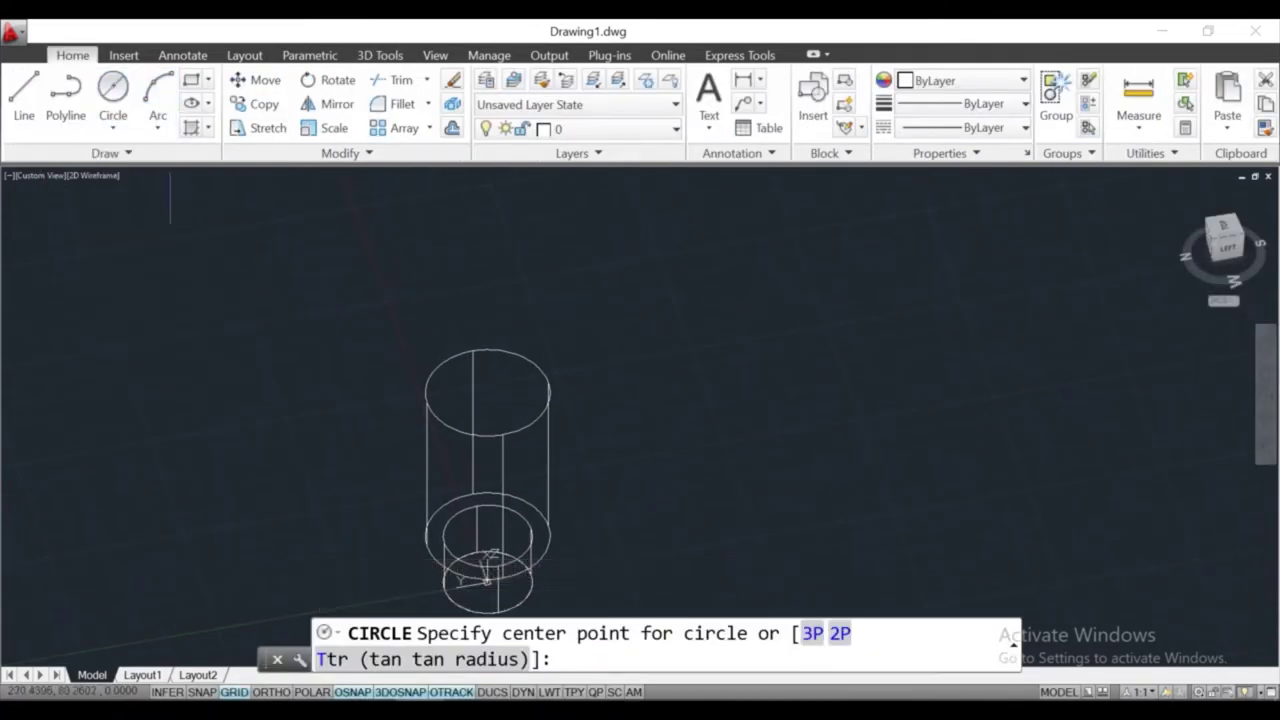
{"action": "left_click", "coordinate": [487, 392]}
{"action": "type", "text": "87.2"}
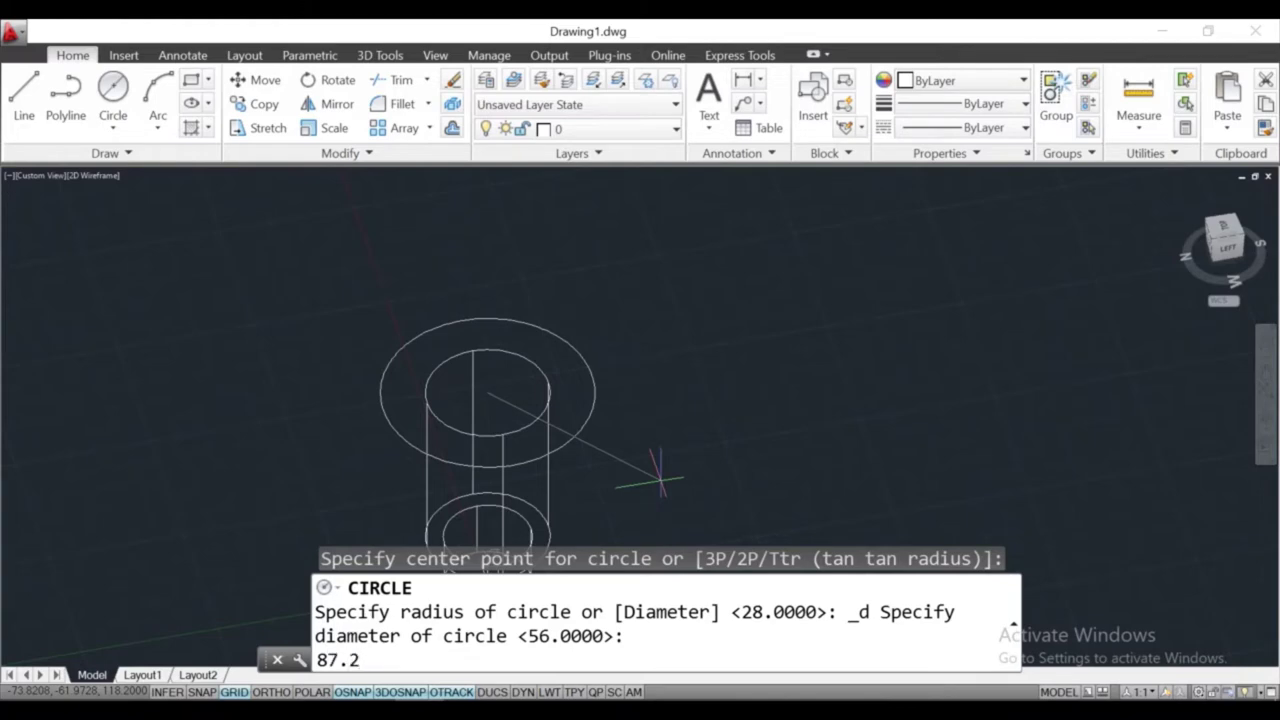
{"action": "type", "text": "2"}
{"action": "key", "text": "Return"}
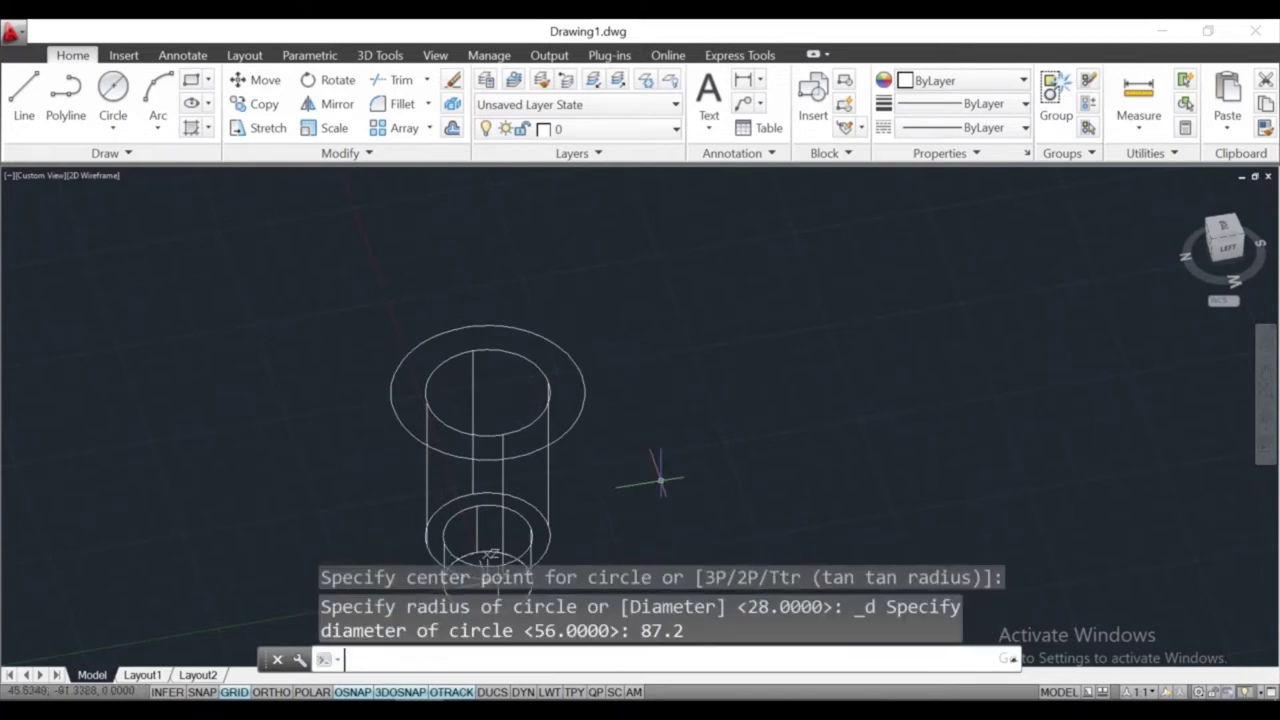
Press-pull the 87.2 circle up 24 to form the flange
{"action": "left_click", "coordinate": [382, 56]}
{"action": "left_click", "coordinate": [345, 80]}
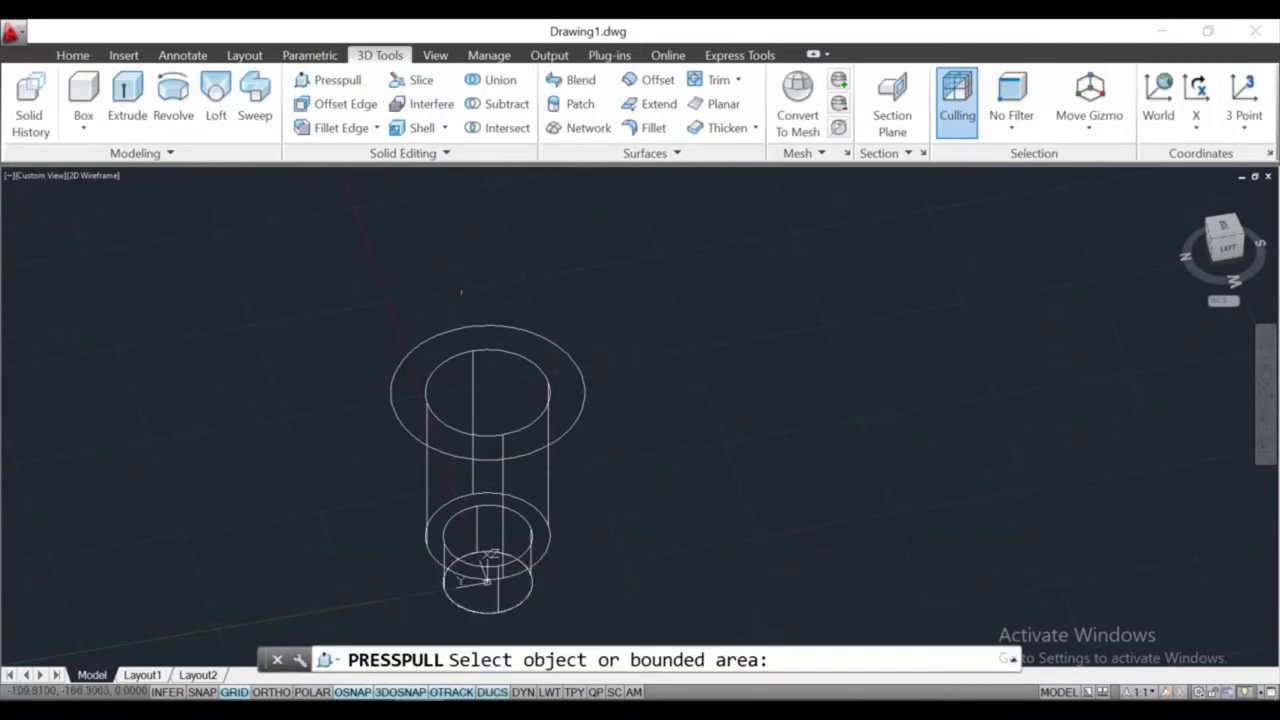
{"action": "left_click", "coordinate": [487, 340]}
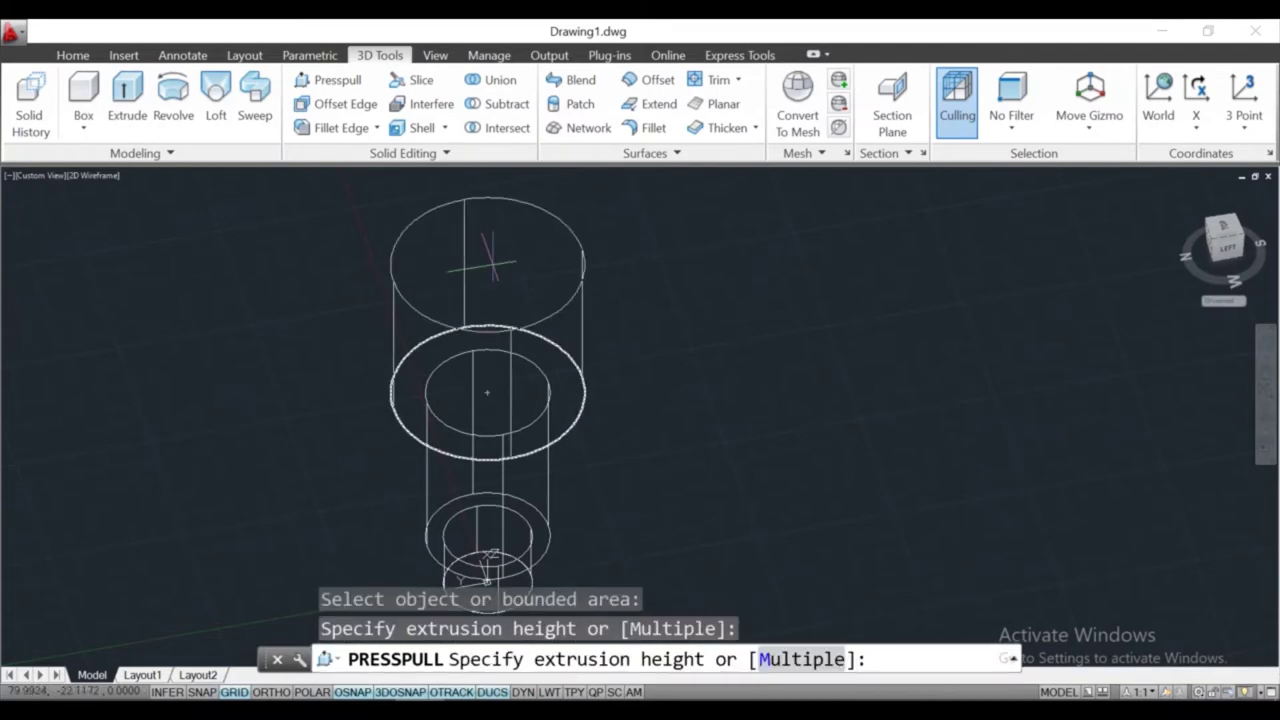
{"action": "type", "text": "24"}
{"action": "key", "text": "Return"}
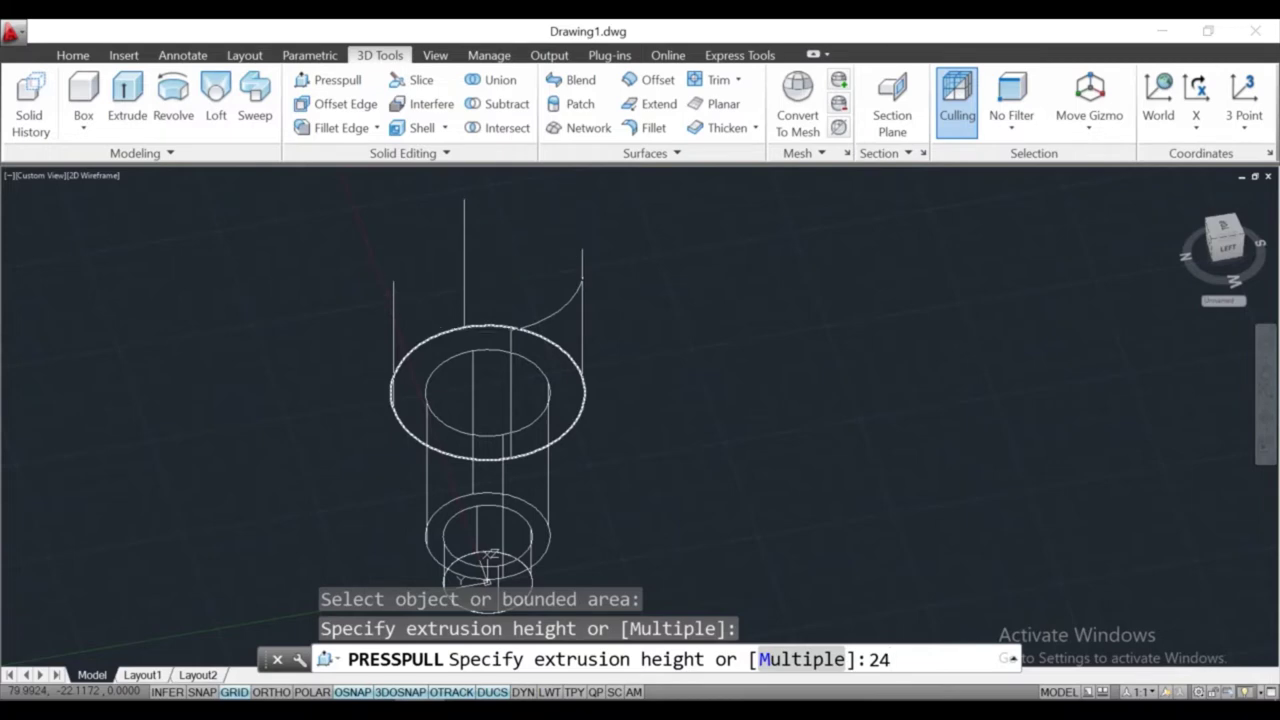
{"action": "key", "text": "Return"}
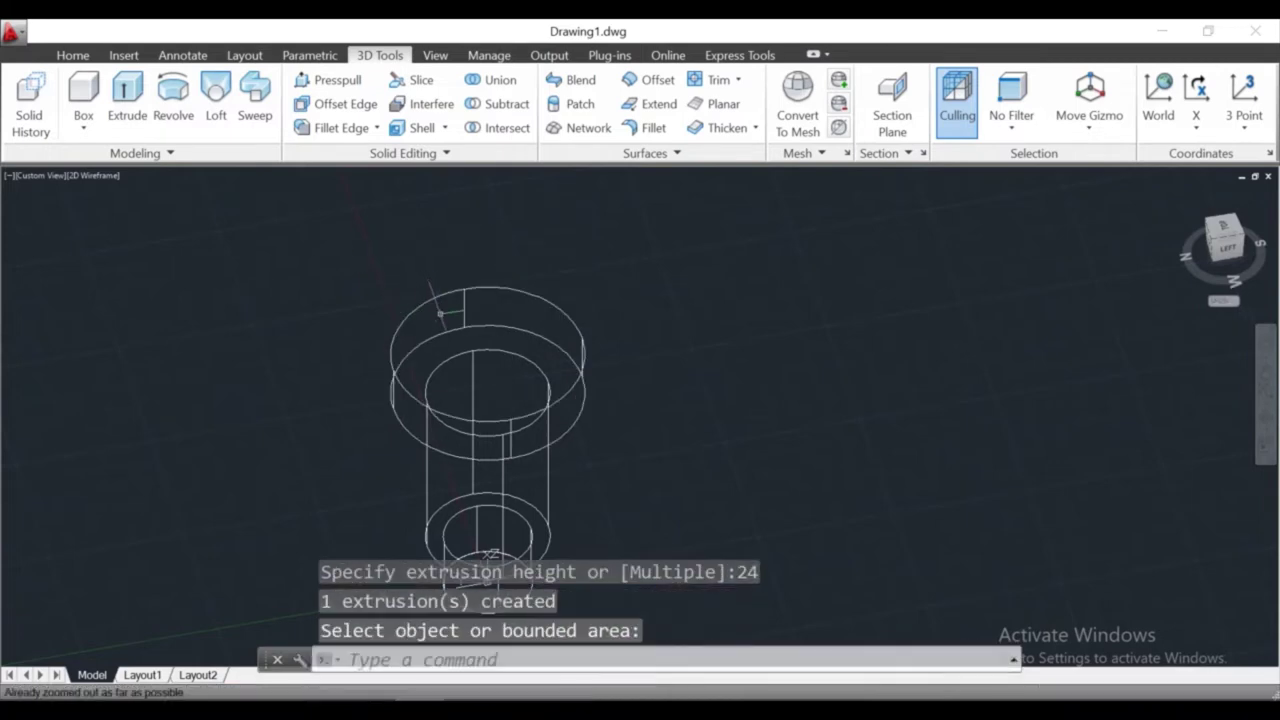
{"action": "middle_click_drag", "start_coordinate": [434, 306], "coordinate": [347, 346]}
Draw a 56-diameter circle on the flange's top face
{"action": "left_click", "coordinate": [72, 55]}
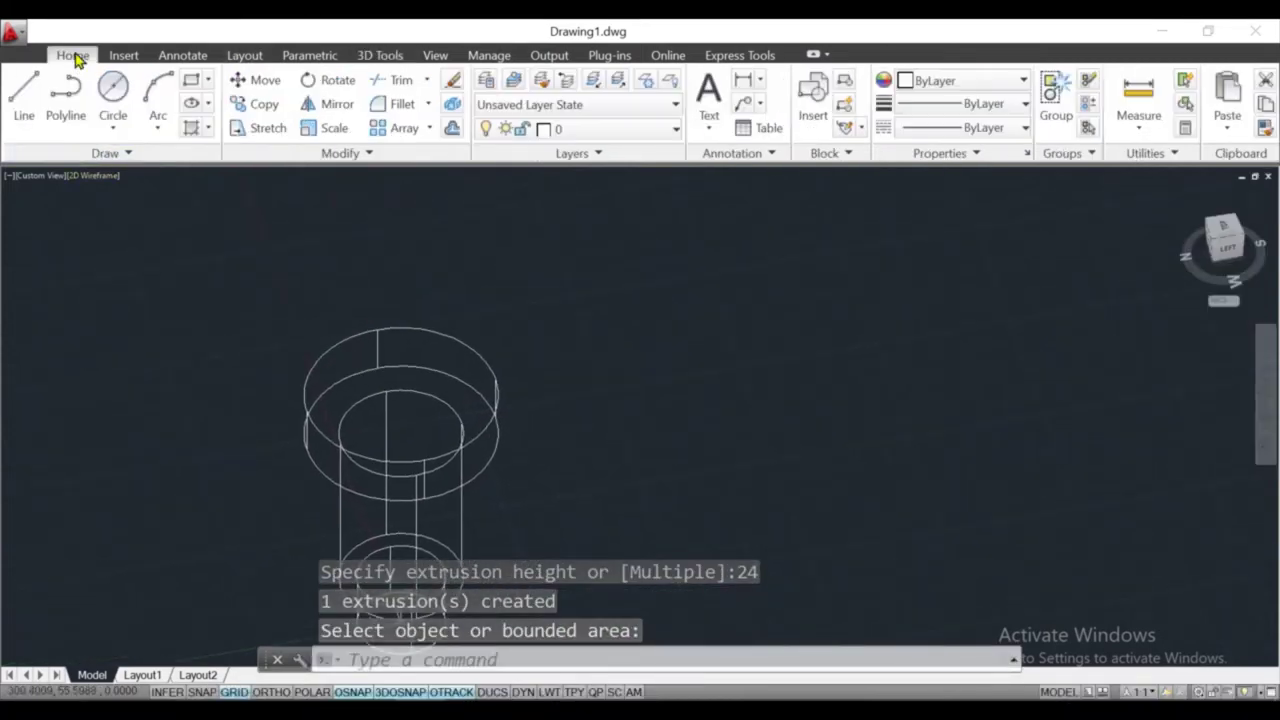
{"action": "left_click", "coordinate": [120, 125]}
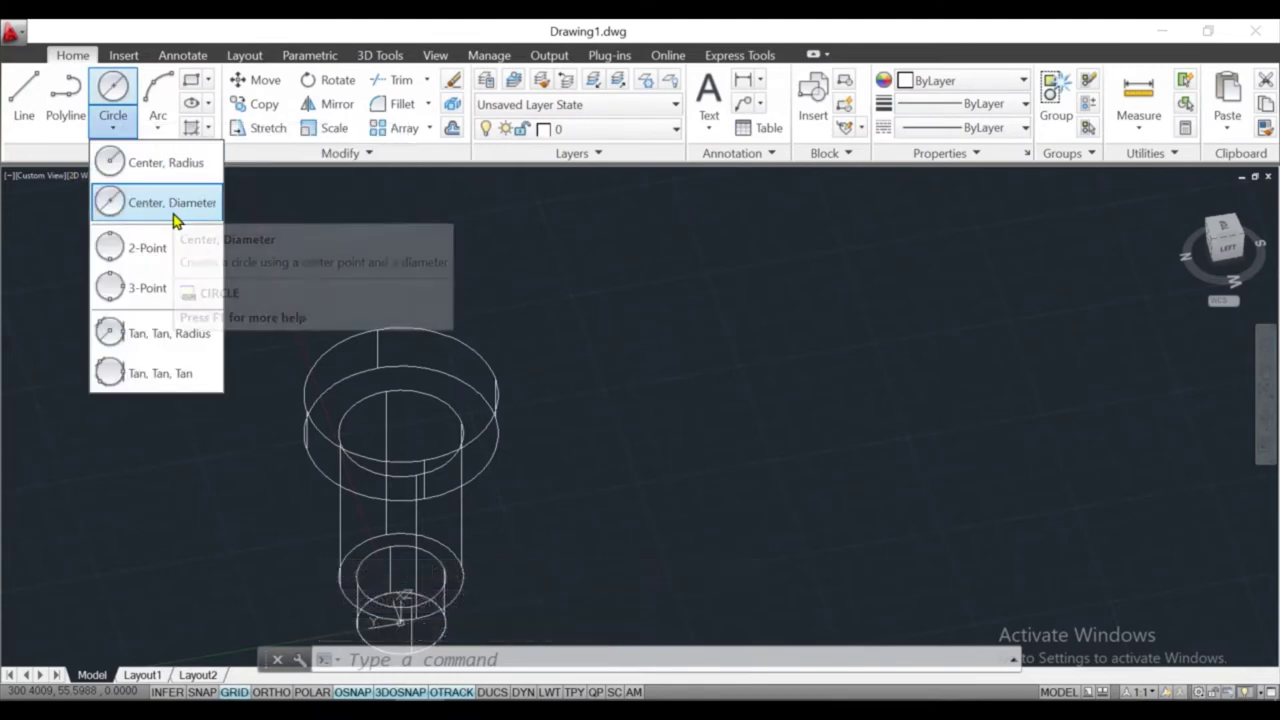
{"action": "left_click", "coordinate": [172, 206]}
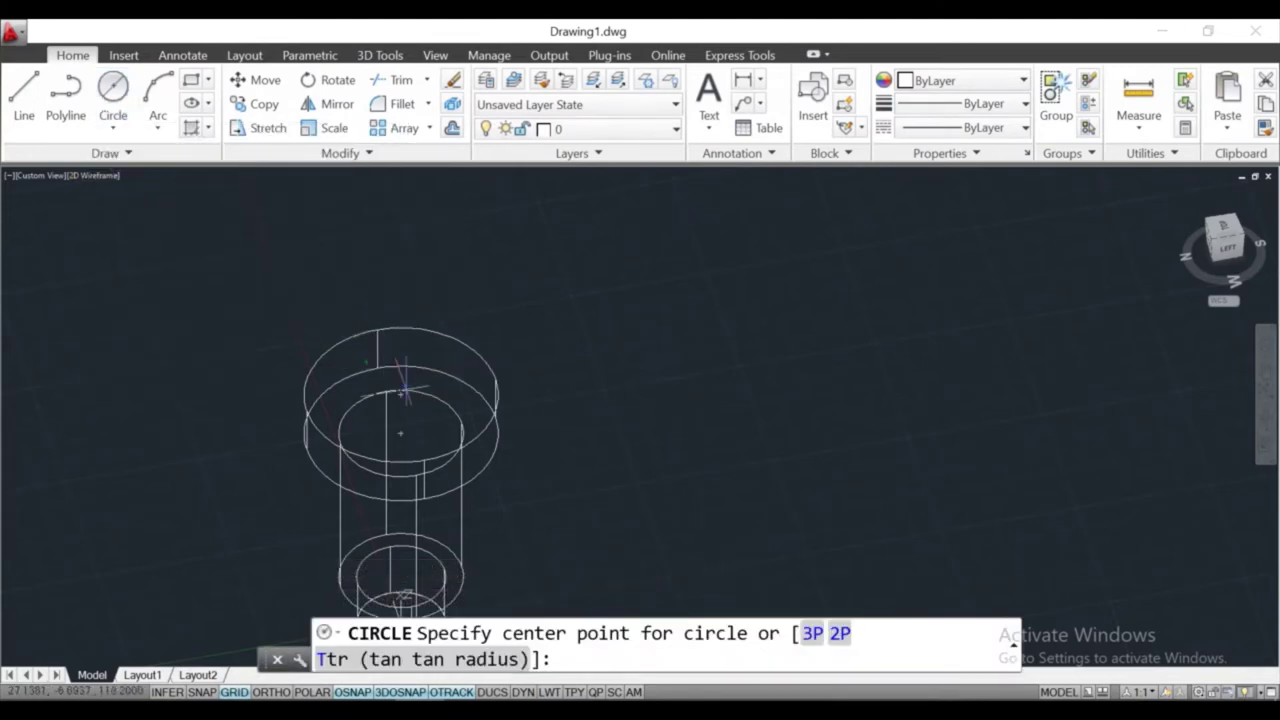
{"action": "left_click", "coordinate": [400, 398]}
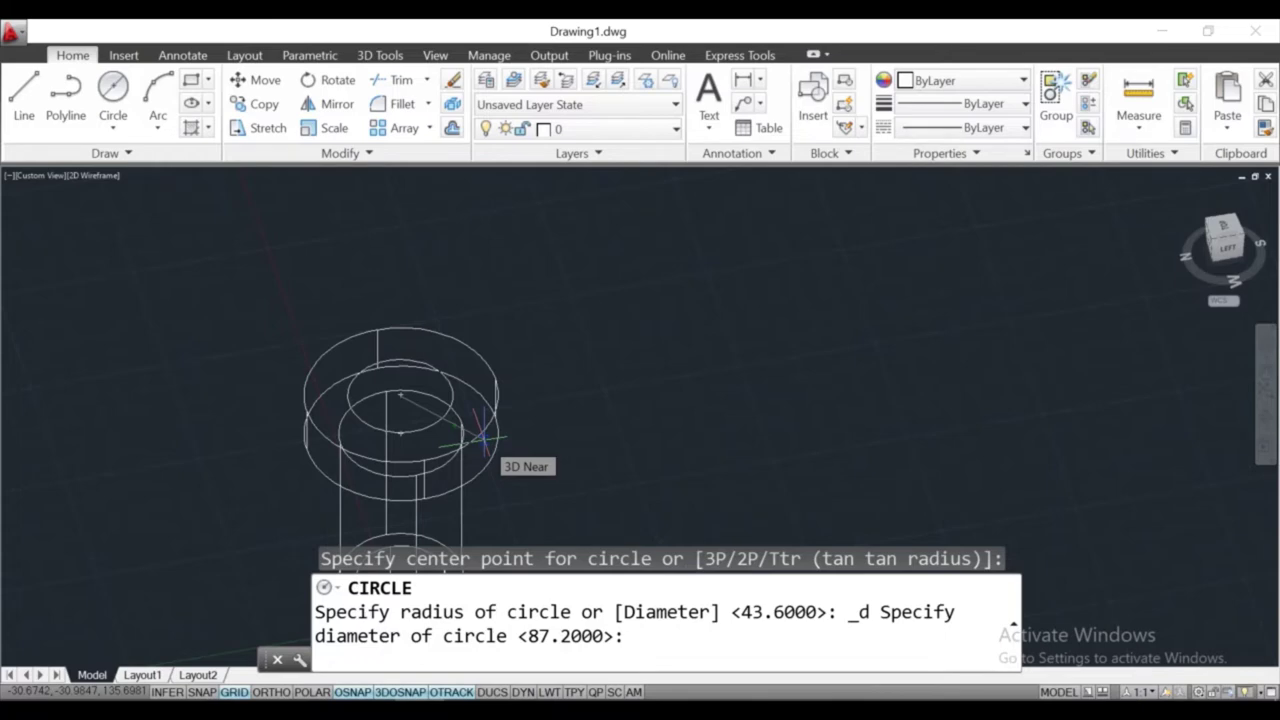
{"action": "type", "text": "56"}
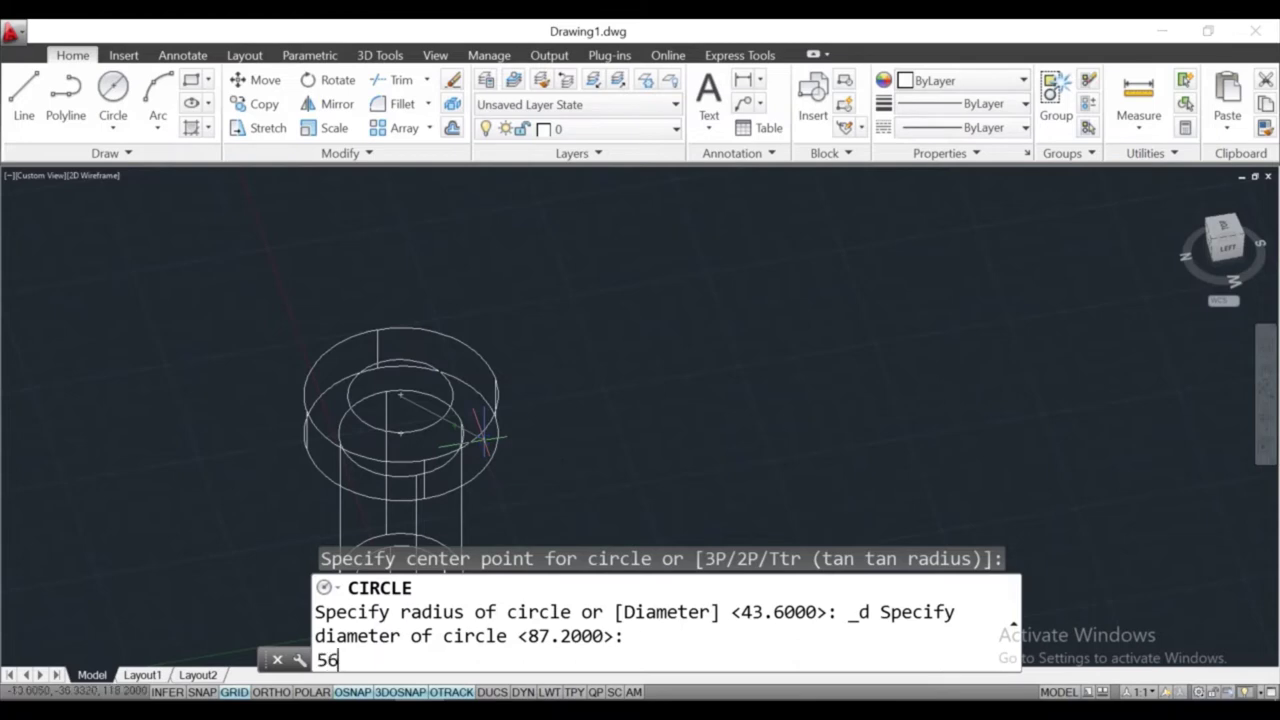
{"action": "key", "text": "Return"}
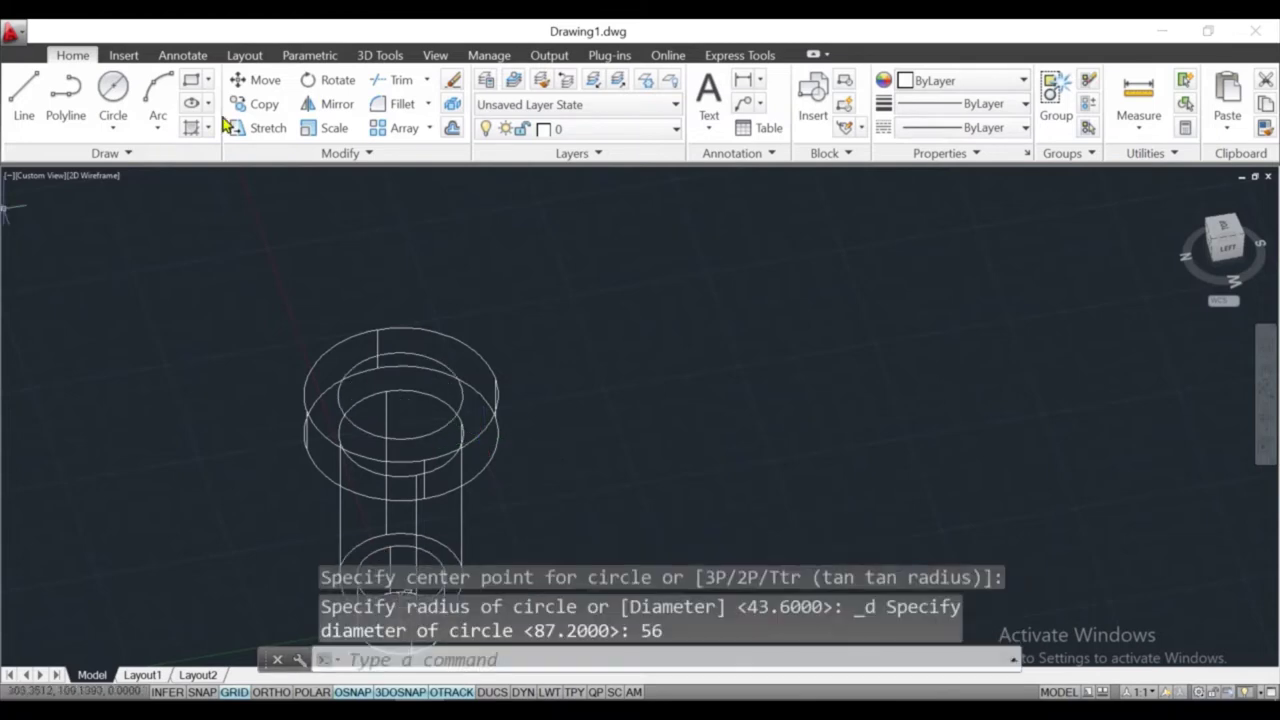
Press-pull the new 56 circle up 38.7 into a narrower cylinder
{"action": "left_click", "coordinate": [390, 58]}
{"action": "left_click", "coordinate": [330, 80]}
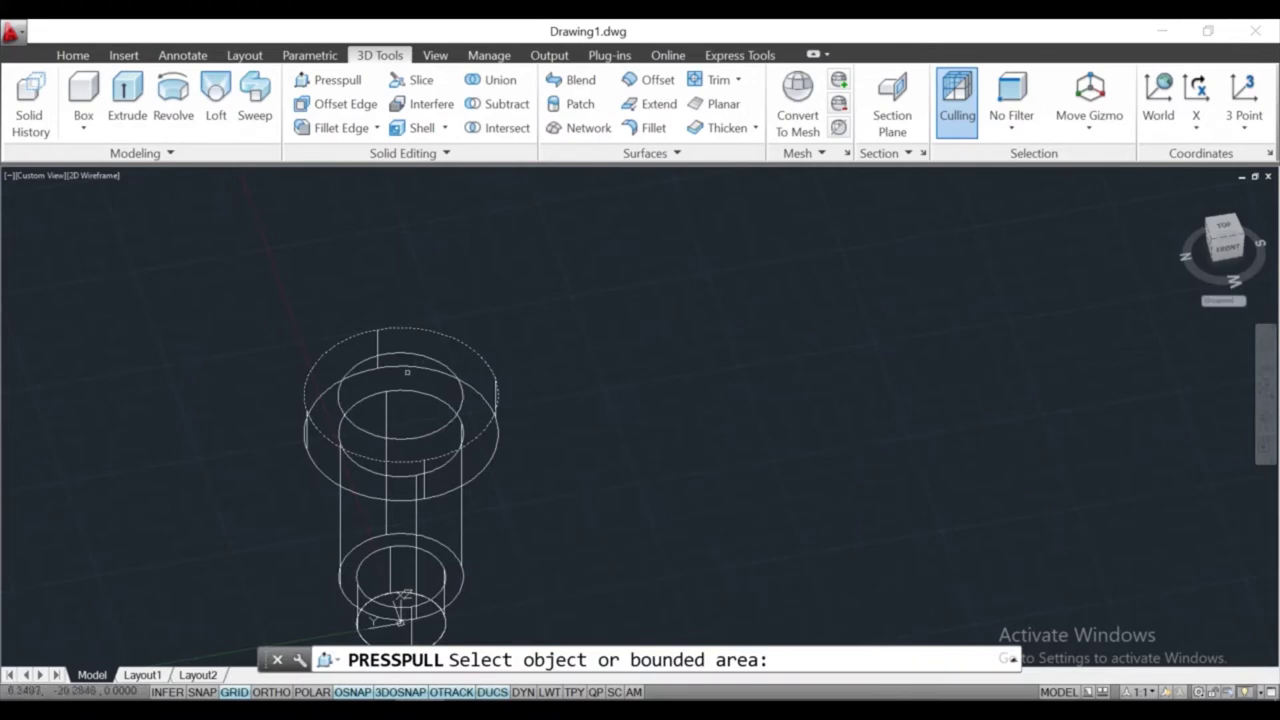
{"action": "left_click", "coordinate": [400, 400]}
{"action": "type", "text": "38.7"}
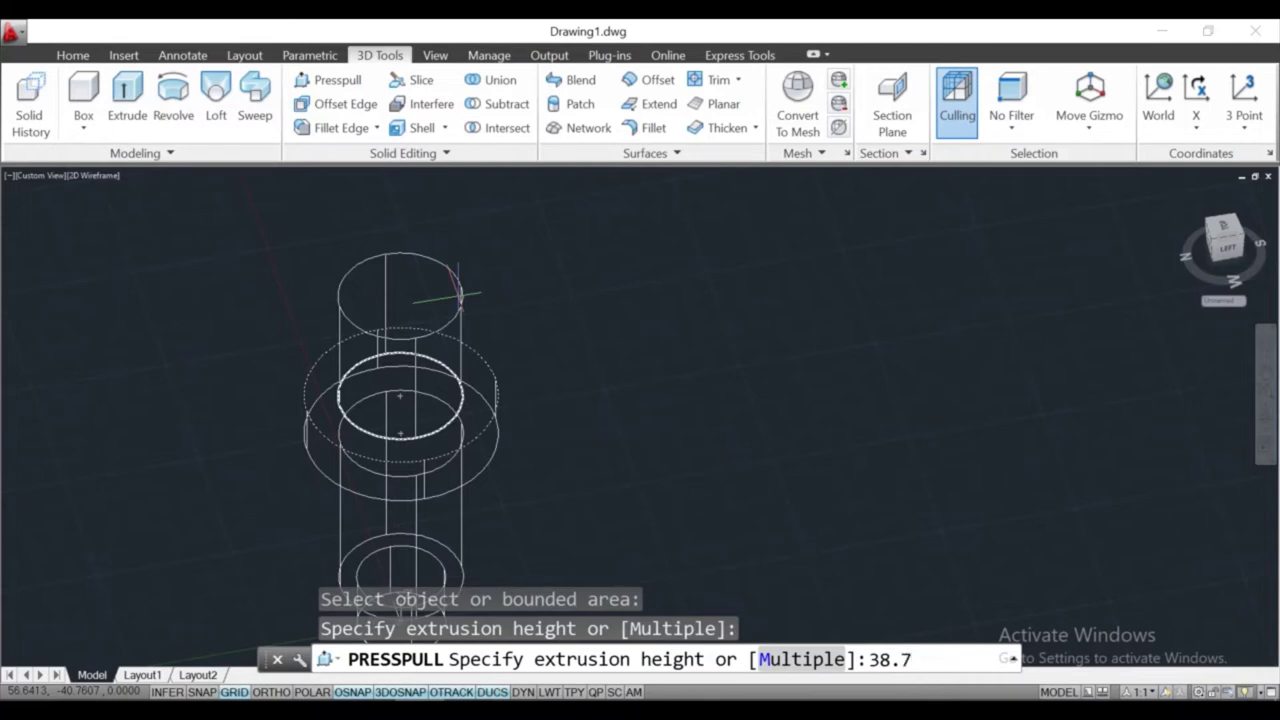
{"action": "key", "text": "Return"}
{"action": "key", "text": "Return"}
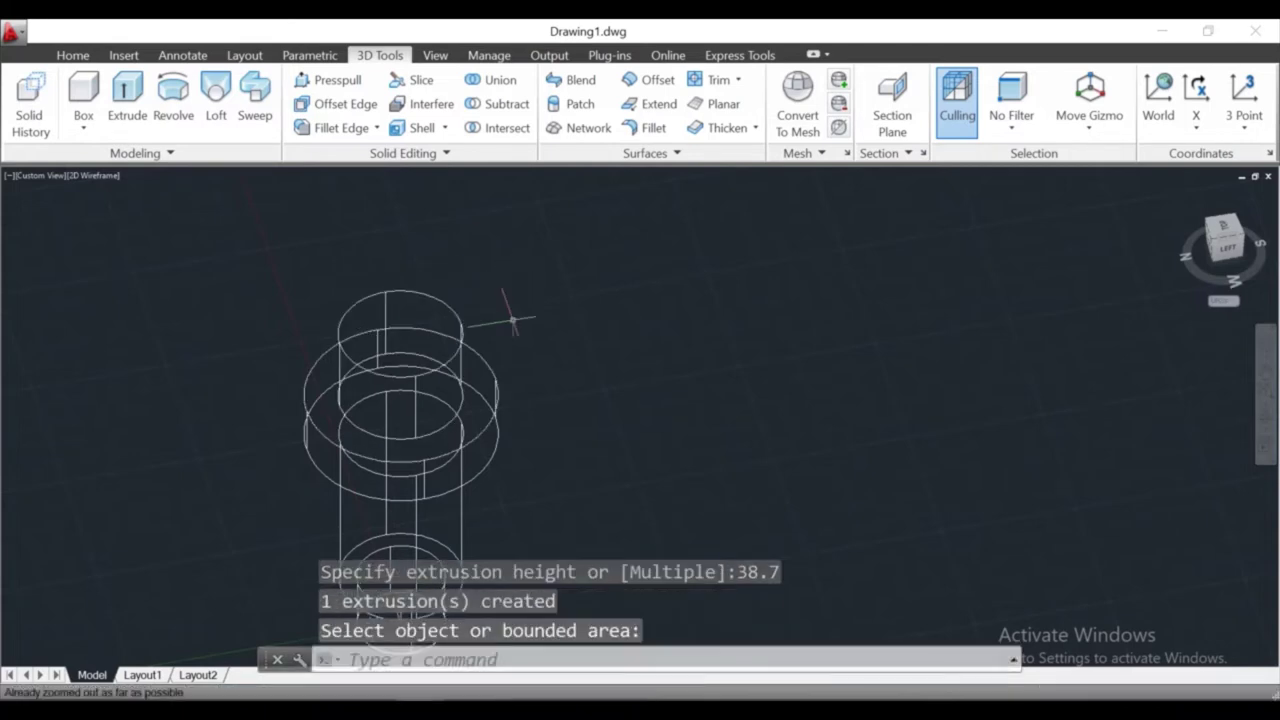
{"action": "middle_click_drag", "start_coordinate": [509, 314], "coordinate": [452, 334]}
Go to Top view, zoom out, and orbit back into 3D to see the off-centre cylinder
{"action": "left_click", "coordinate": [36, 176]}
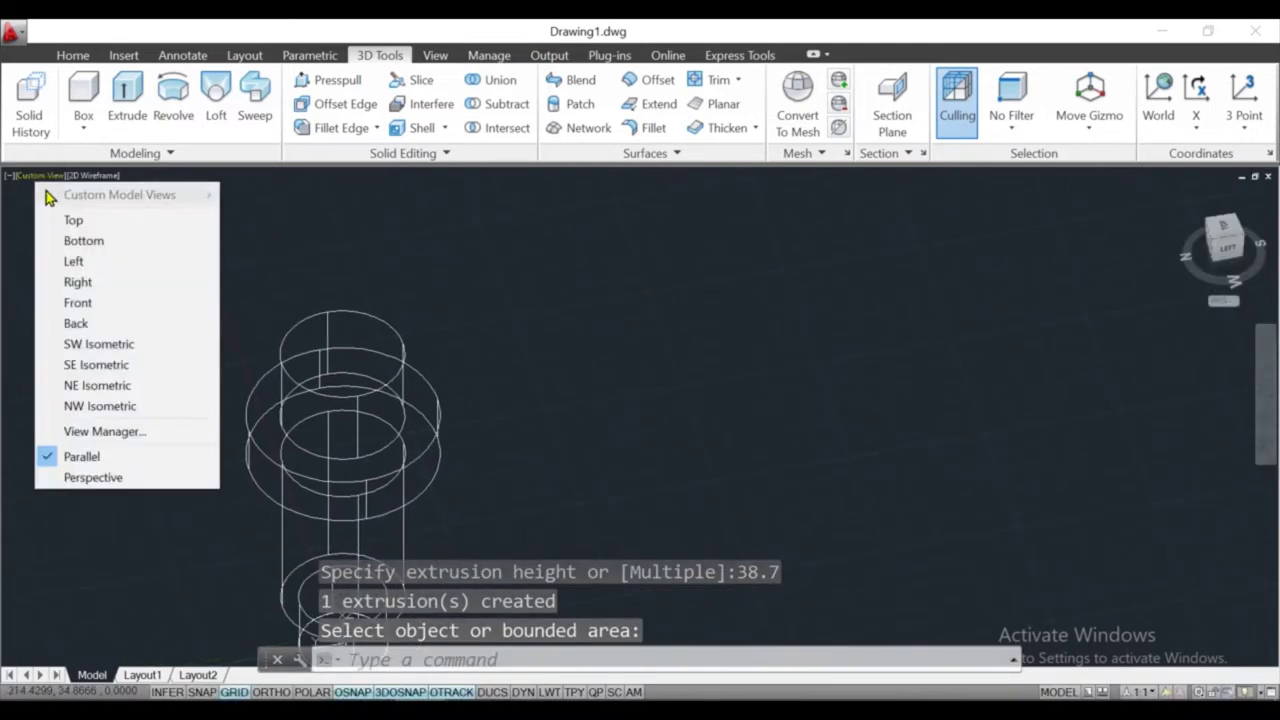
{"action": "left_click", "coordinate": [64, 217]}
{"action": "scroll", "coordinate": [915, 480], "scroll_direction": "down", "scroll_amount": 2}
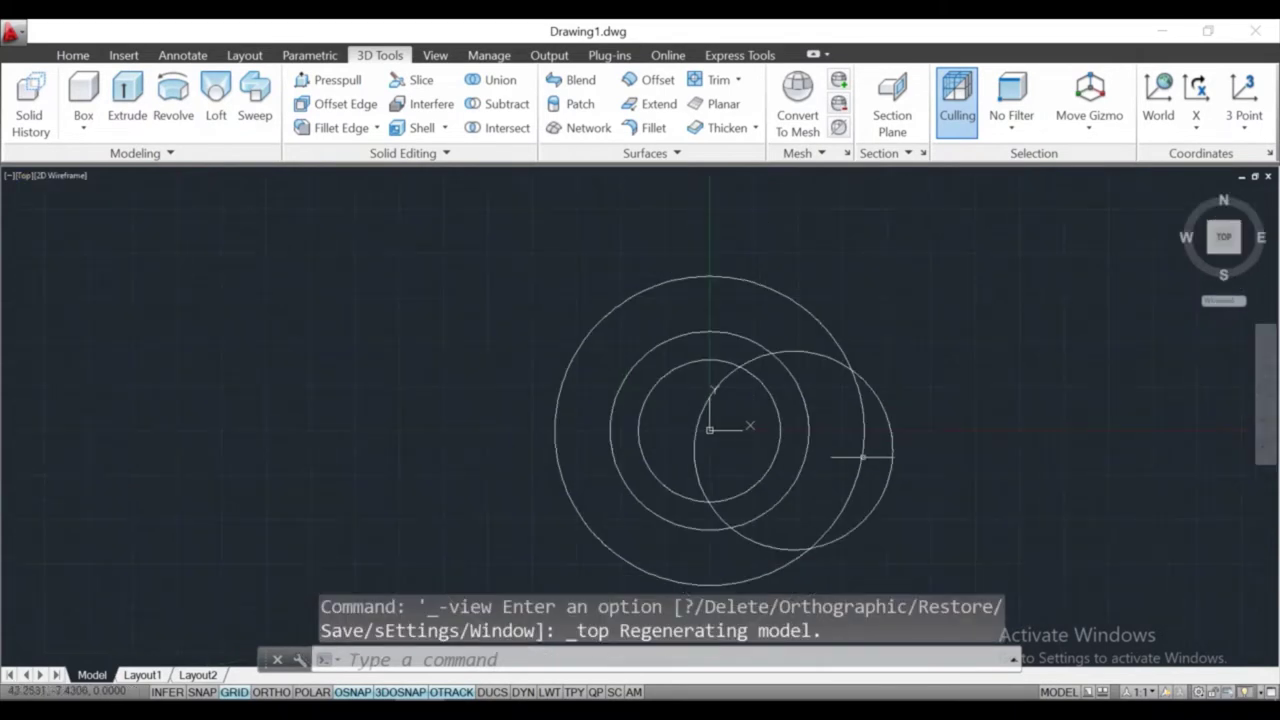
{"action": "scroll", "coordinate": [915, 480], "scroll_direction": "down", "scroll_amount": 1}
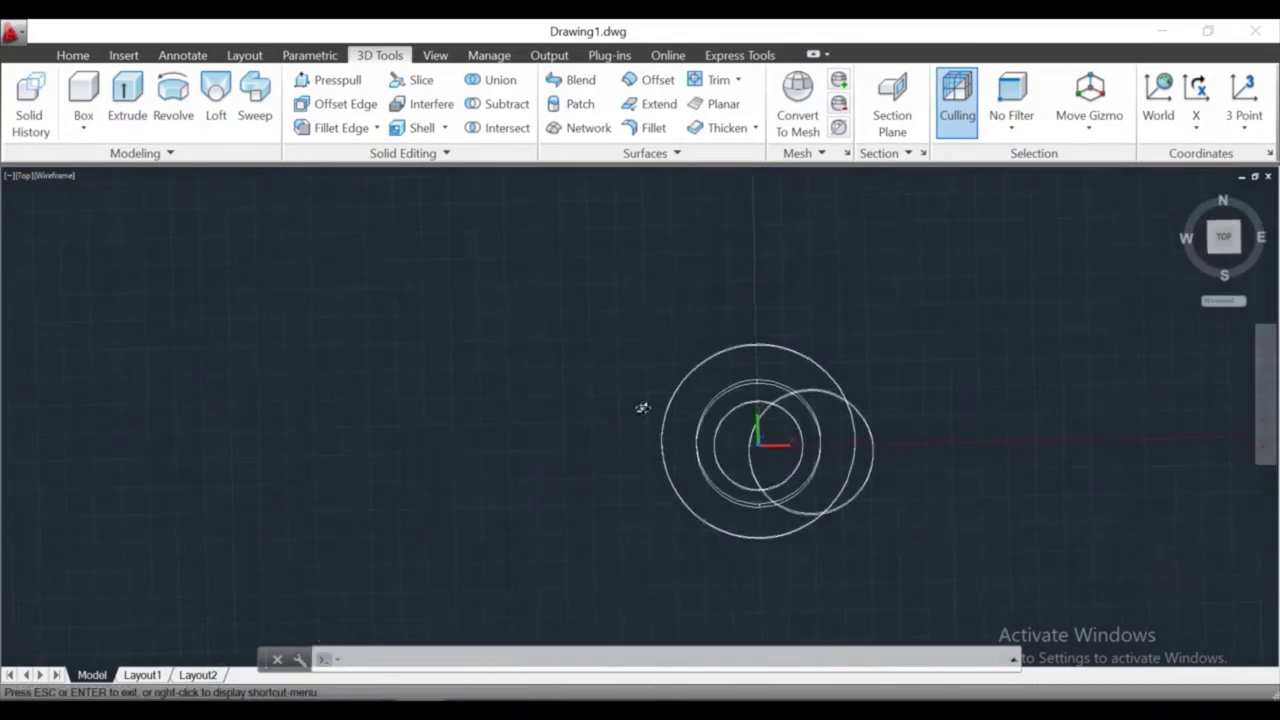
{"action": "middle_click_drag", "start_coordinate": [632, 410], "coordinate": [636, 334], "text": "shift"}
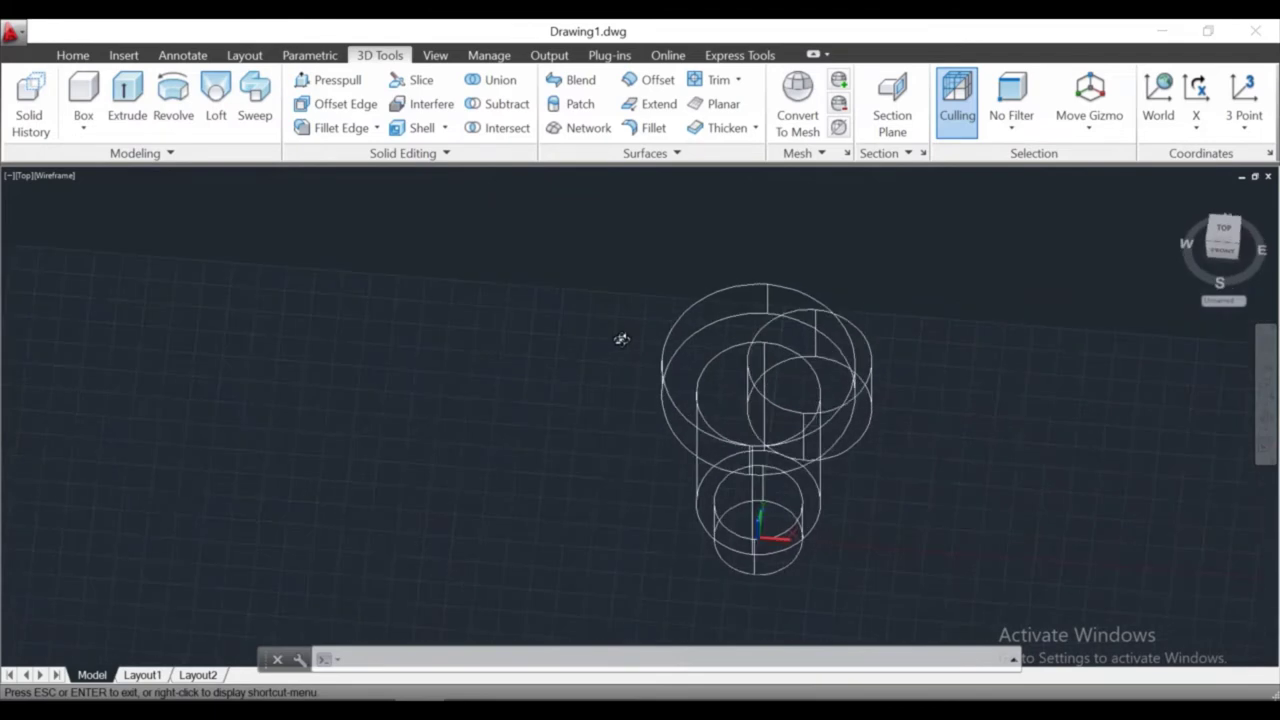
{"action": "middle_click_drag", "start_coordinate": [636, 334], "coordinate": [669, 340], "text": "shift"}
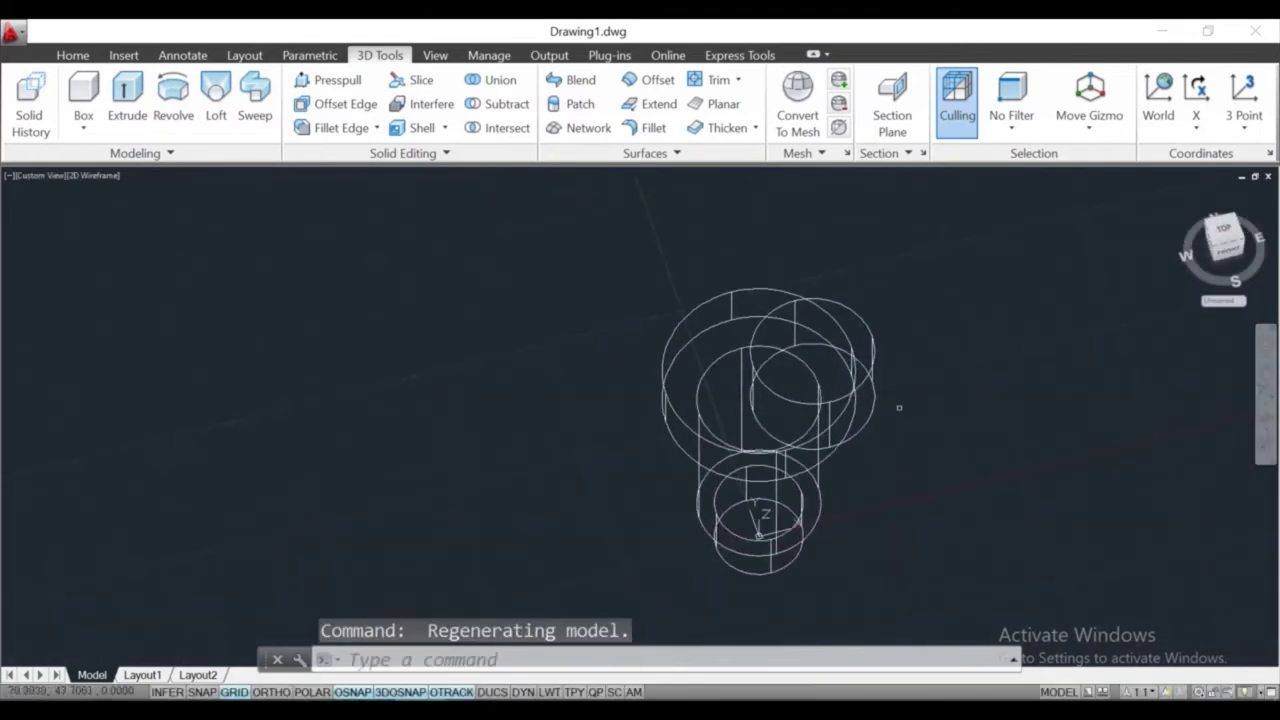
{"action": "scroll", "coordinate": [890, 400], "scroll_direction": "up", "scroll_amount": 2}
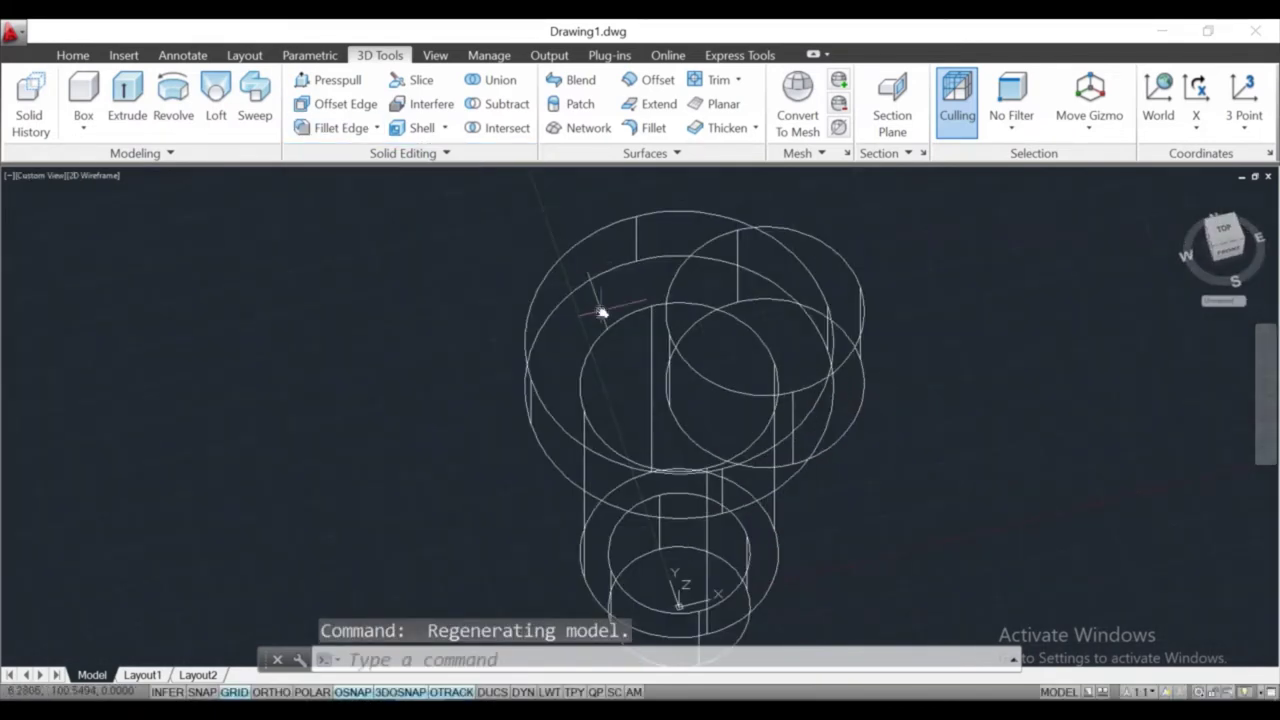
{"action": "mouse_move", "coordinate": [600, 309]}
{"action": "middle_mouse_down", "text": "shift"}
{"action": "mouse_move", "coordinate": [605, 379]}
{"action": "mouse_move", "coordinate": [614, 260]}
{"action": "mouse_move", "coordinate": [611, 289]}
{"action": "mouse_move", "coordinate": [557, 297]}
{"action": "mouse_move", "coordinate": [551, 317]}
{"action": "mouse_move", "coordinate": [572, 323]}
{"action": "middle_mouse_up", "text": "shift"}
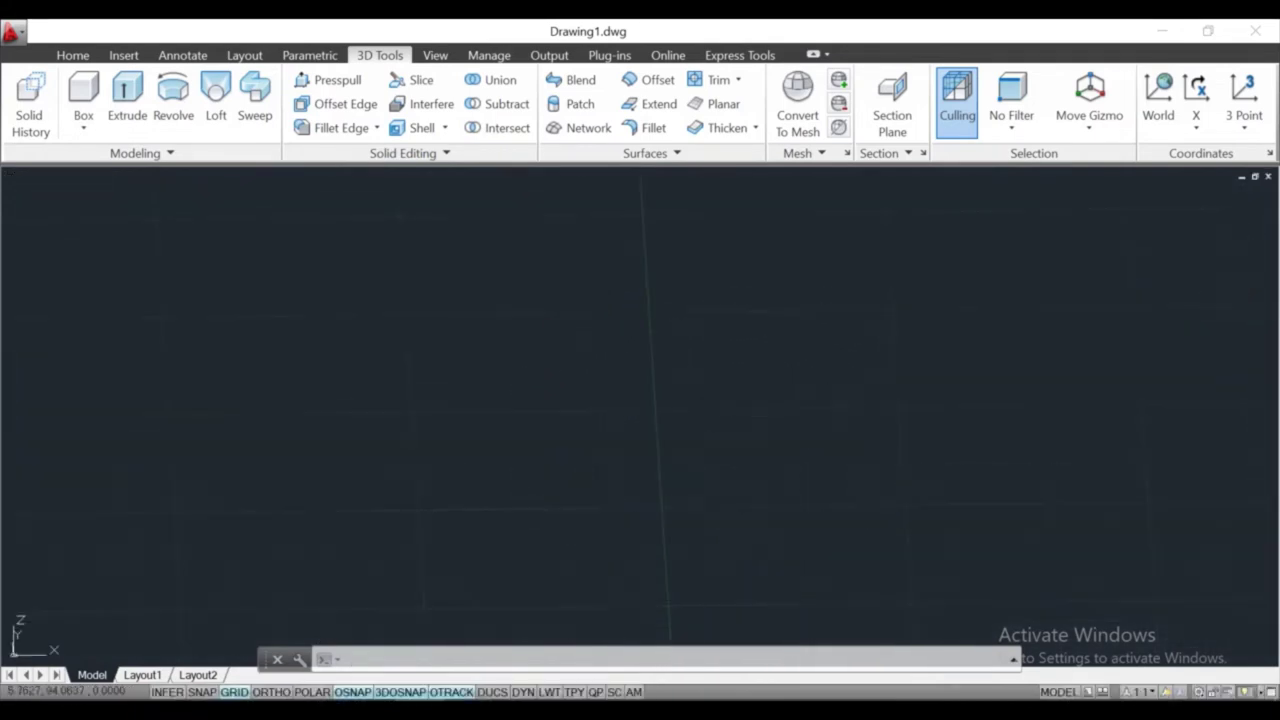
Make a first trial move of the window-selected upper cylinder
{"action": "left_click", "coordinate": [72, 55]}
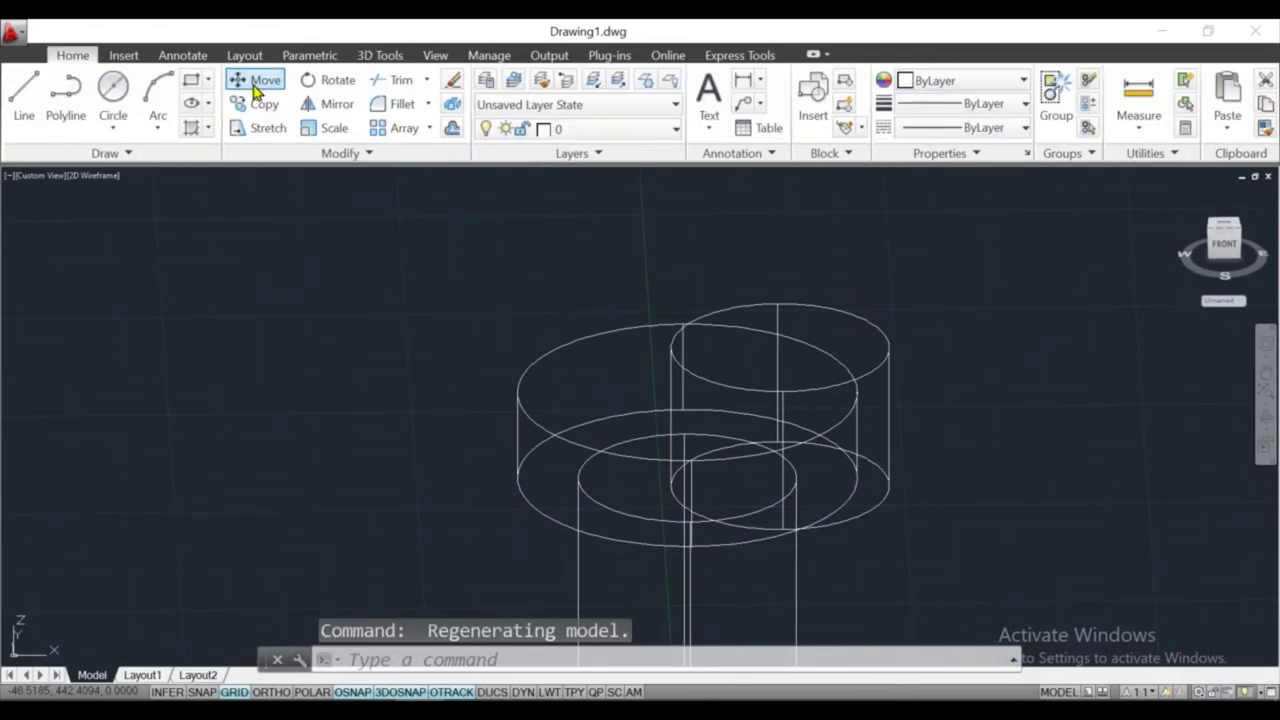
{"action": "left_click", "coordinate": [257, 80]}
{"action": "left_click_drag", "start_coordinate": [823, 314], "coordinate": [783, 266]}
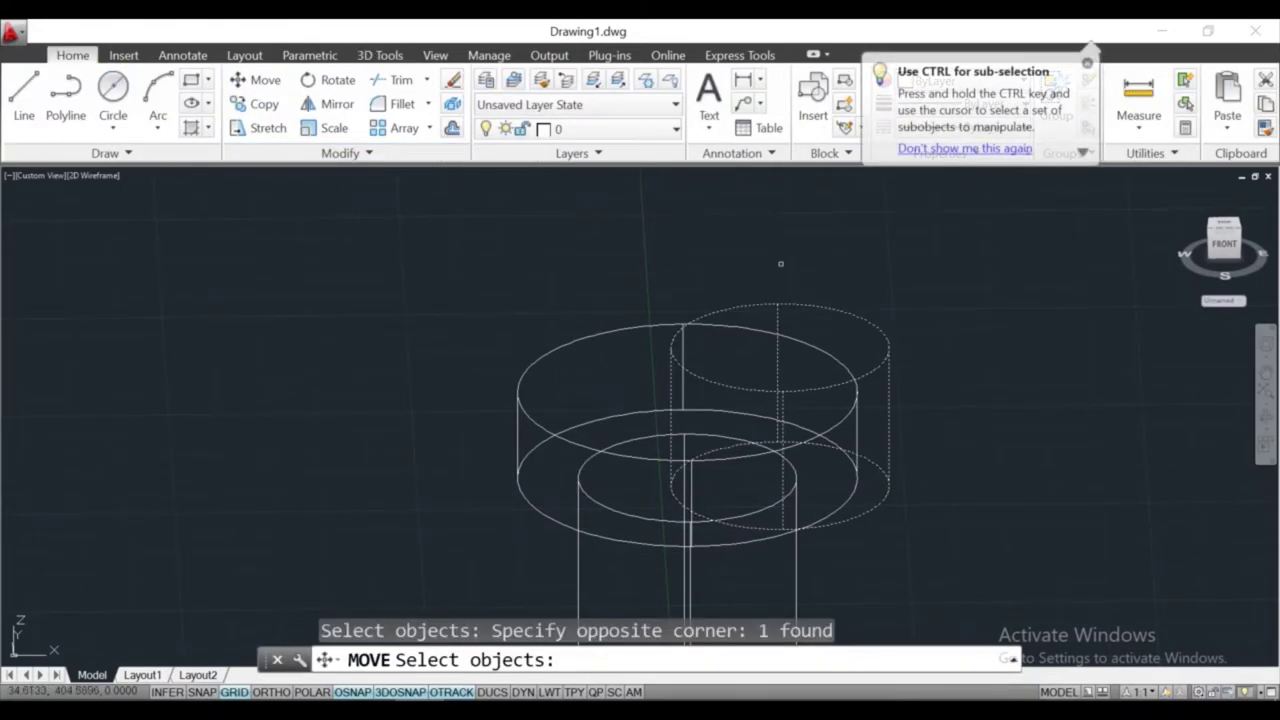
{"action": "key", "text": "Return"}
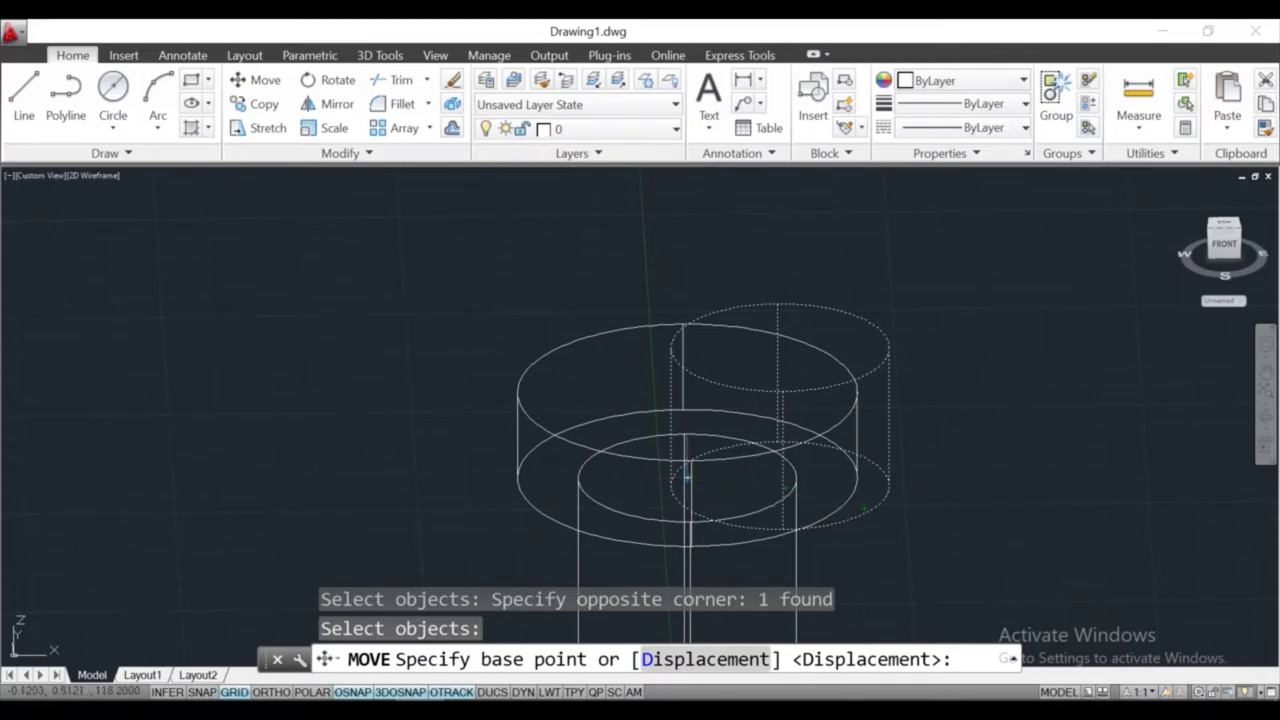
{"action": "left_click", "coordinate": [686, 478]}
{"action": "left_click", "coordinate": [1005, 374]}
{"action": "key", "text": "Escape"}
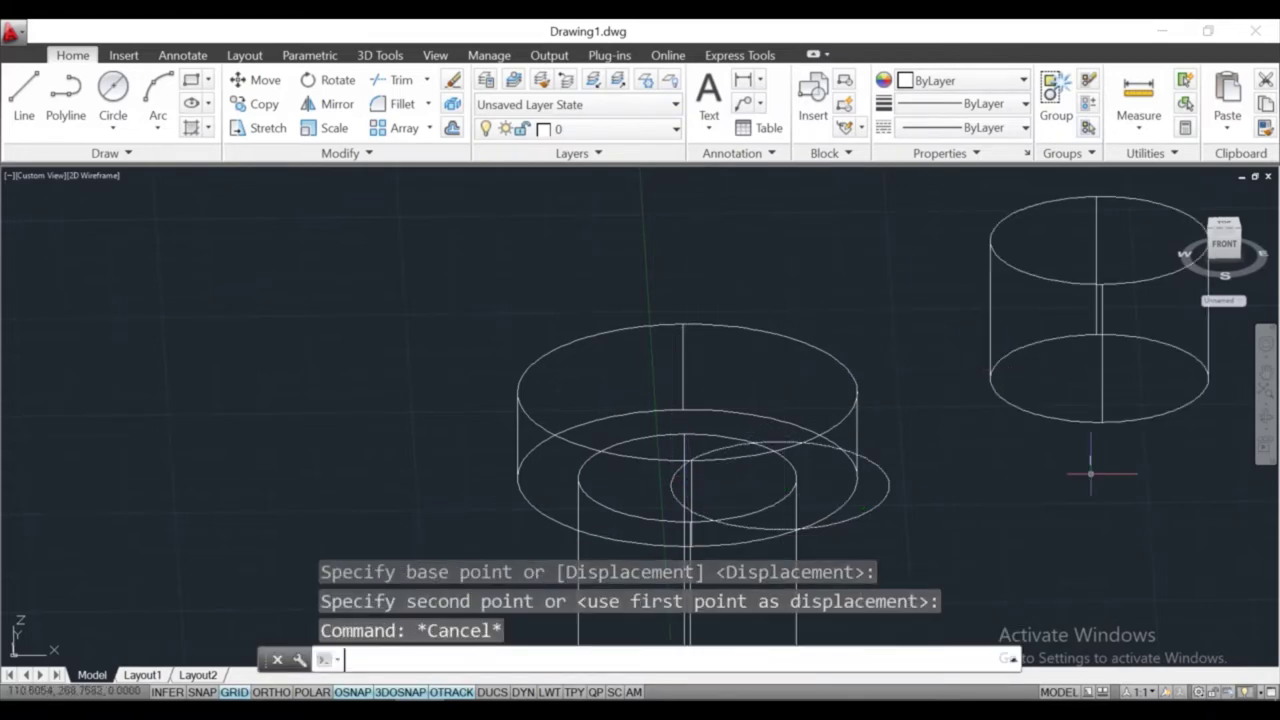
{"action": "scroll", "coordinate": [640, 450], "scroll_direction": "down", "scroll_amount": 1}
{"action": "scroll", "coordinate": [640, 450], "scroll_direction": "down", "scroll_amount": 1}
Move the upper cylinder from its base centre onto the flange's top centre
{"action": "left_click", "coordinate": [258, 80]}
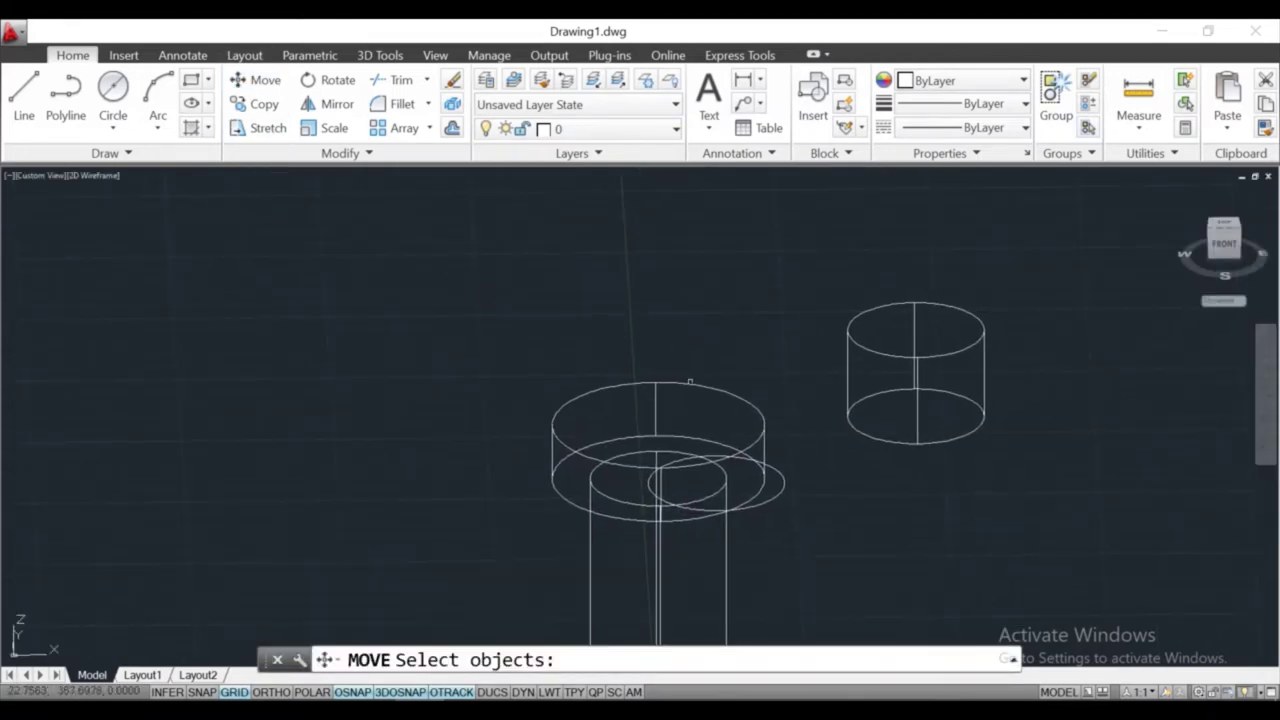
{"action": "left_click", "coordinate": [804, 286]}
{"action": "left_click", "coordinate": [1064, 460]}
{"action": "key", "text": "Return"}
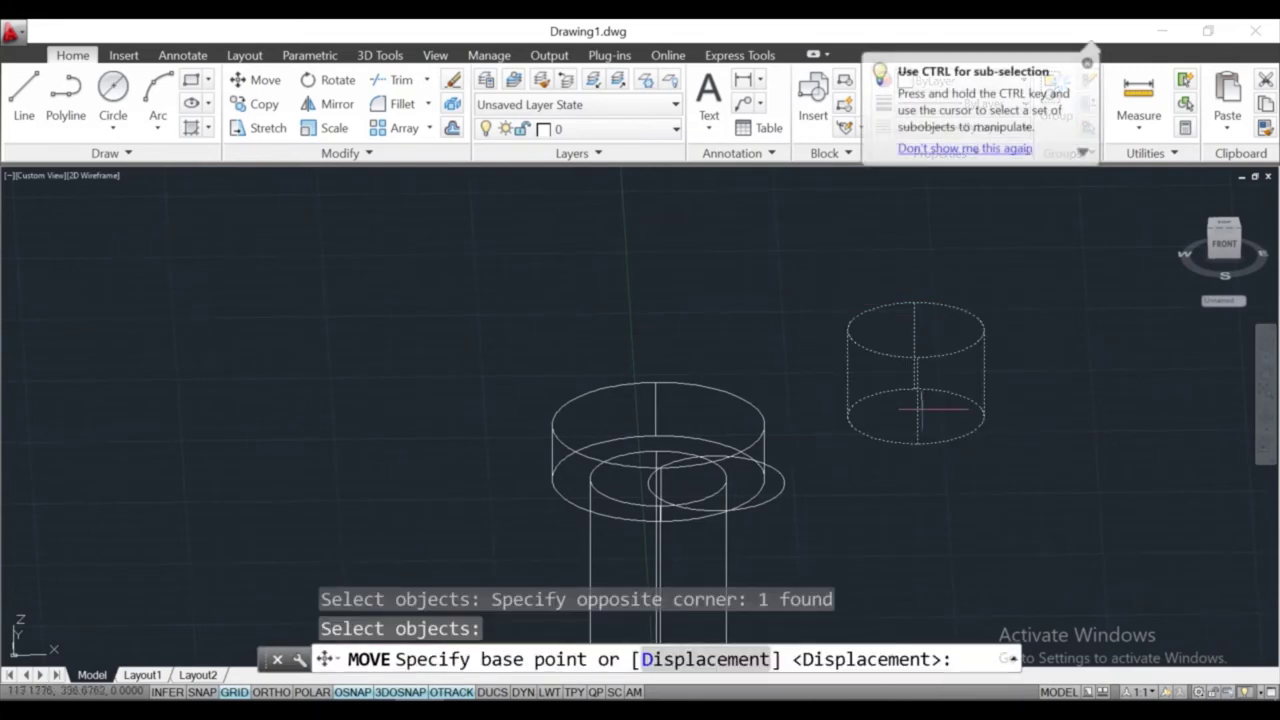
{"action": "scroll", "coordinate": [915, 416], "scroll_direction": "up", "scroll_amount": 4}
{"action": "scroll", "coordinate": [915, 410], "scroll_direction": "up", "scroll_amount": 1}
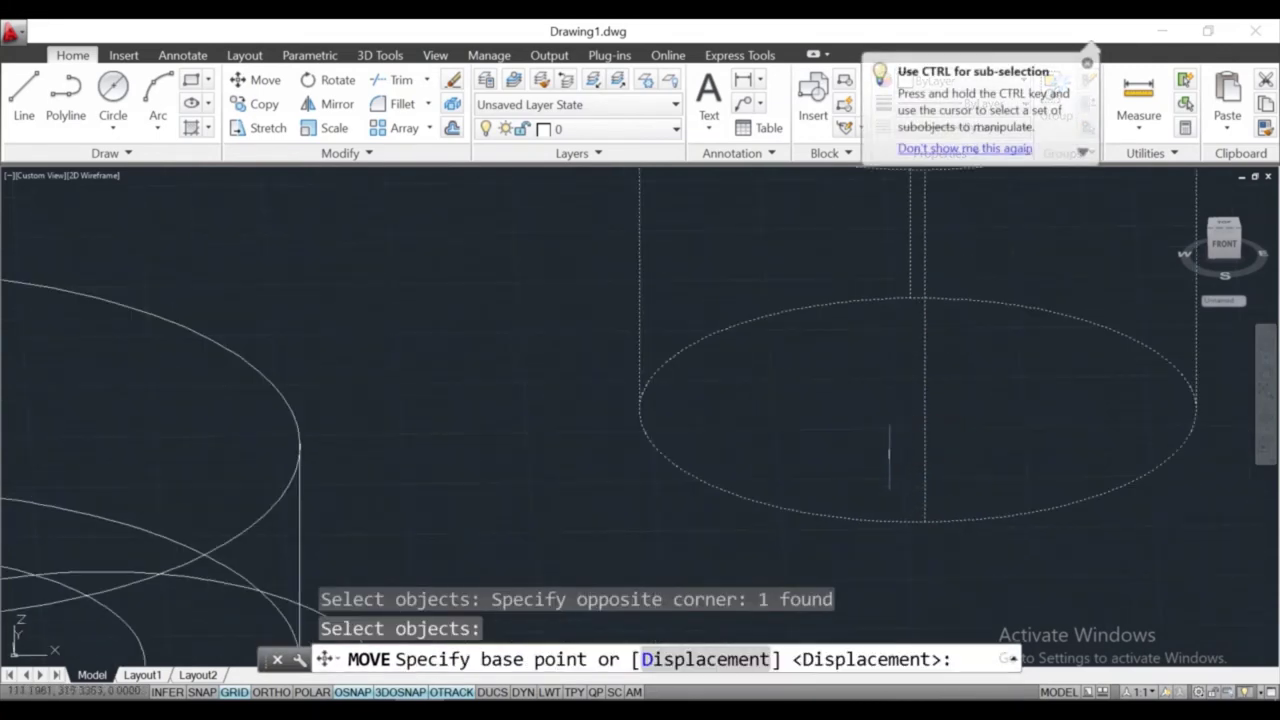
{"action": "scroll", "coordinate": [900, 400], "scroll_direction": "down", "scroll_amount": 3}
{"action": "middle_click_drag", "start_coordinate": [880, 430], "coordinate": [860, 443], "text": "shift"}
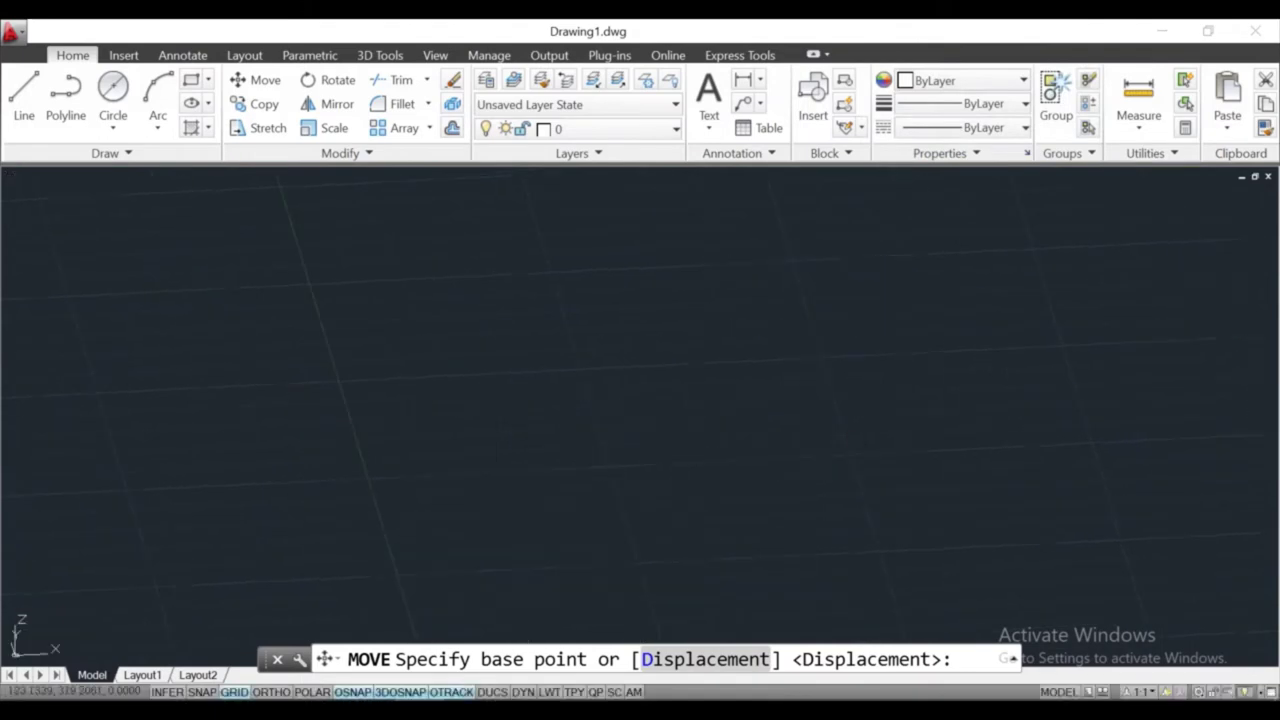
{"action": "left_click", "coordinate": [802, 430]}
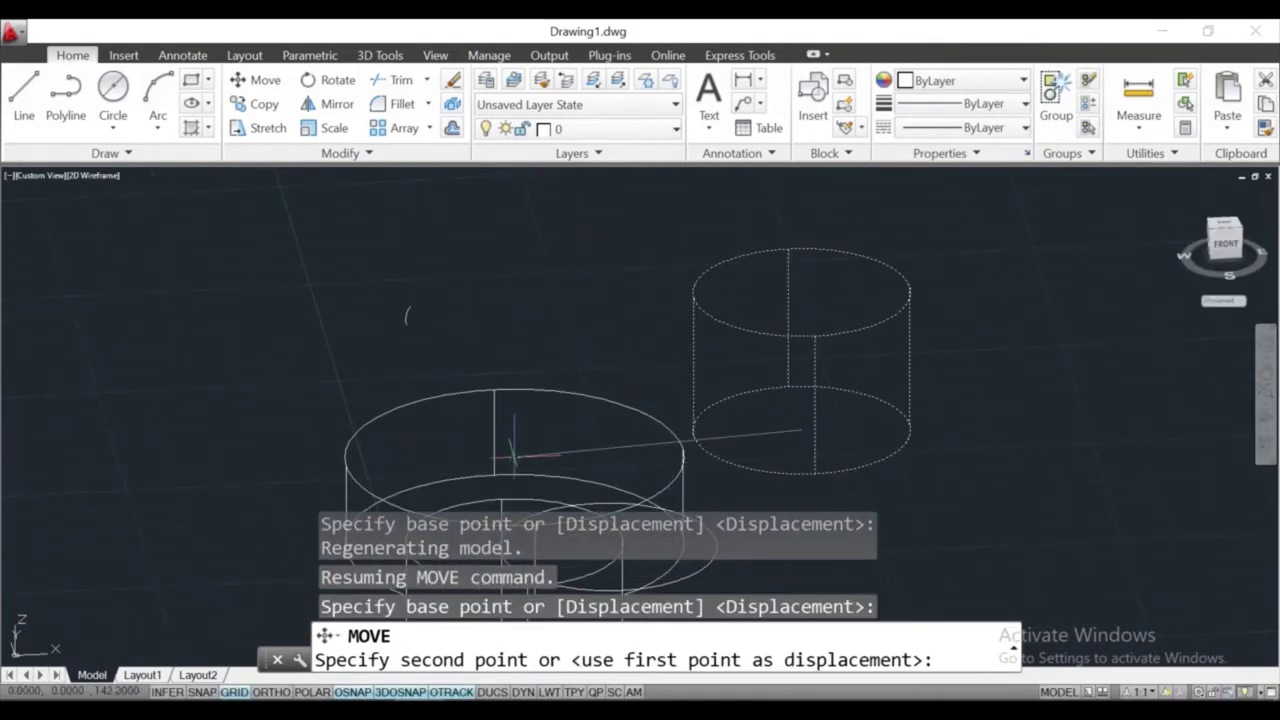
{"action": "left_click", "coordinate": [514, 457]}
{"action": "key", "text": "Escape"}
{"action": "middle_click_drag", "start_coordinate": [598, 478], "coordinate": [577, 466], "text": "shift"}
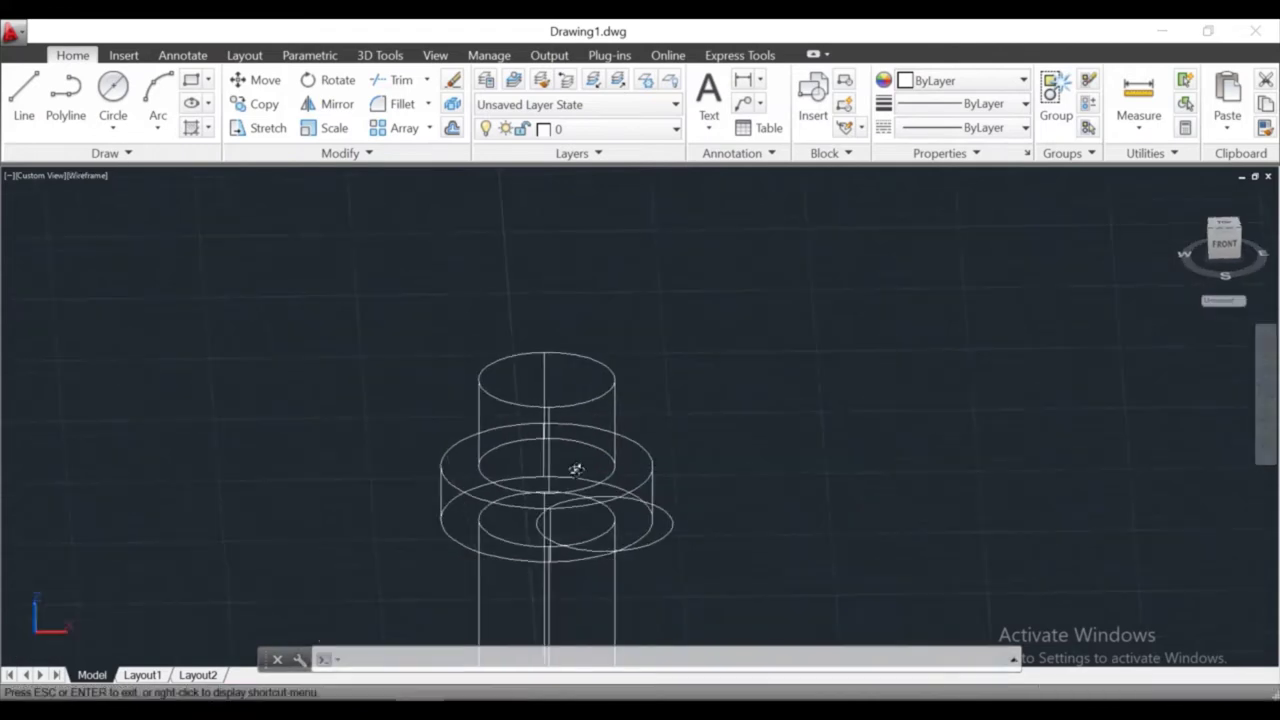
Delete the leftover circle on the flange and switch to a shaded visual style
{"action": "left_click", "coordinate": [643, 548]}
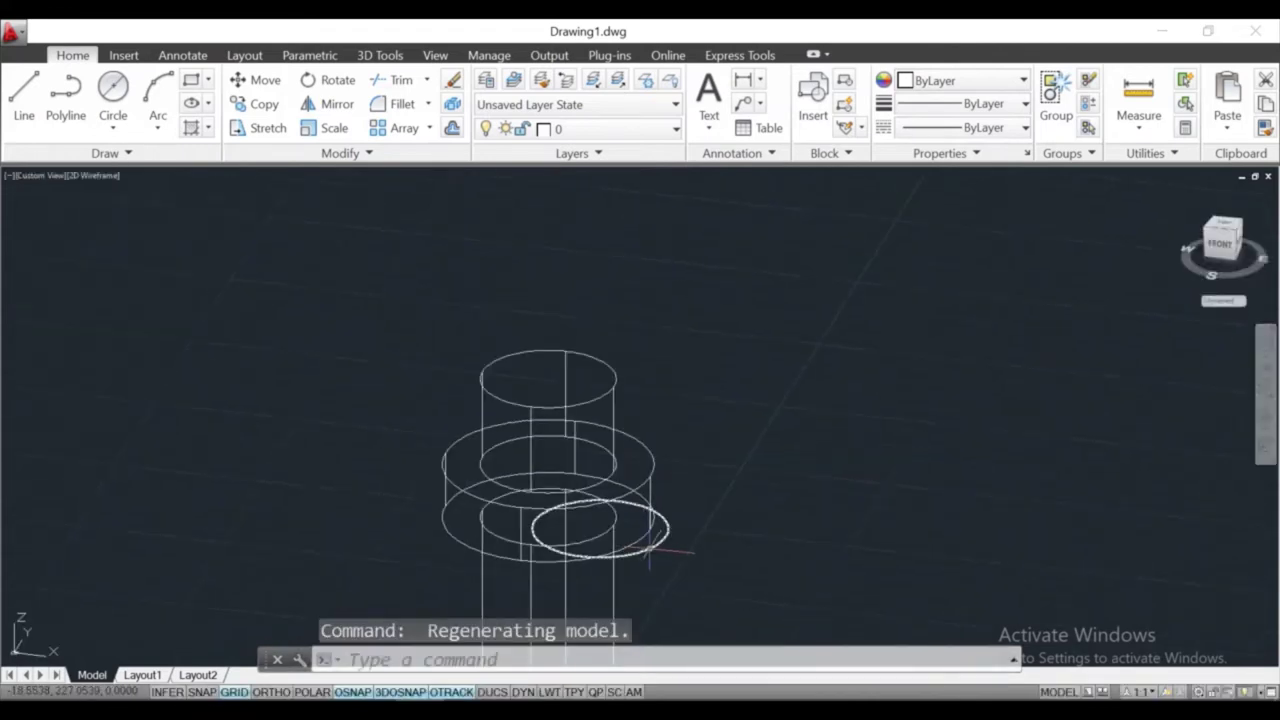
{"action": "key", "text": "Delete"}
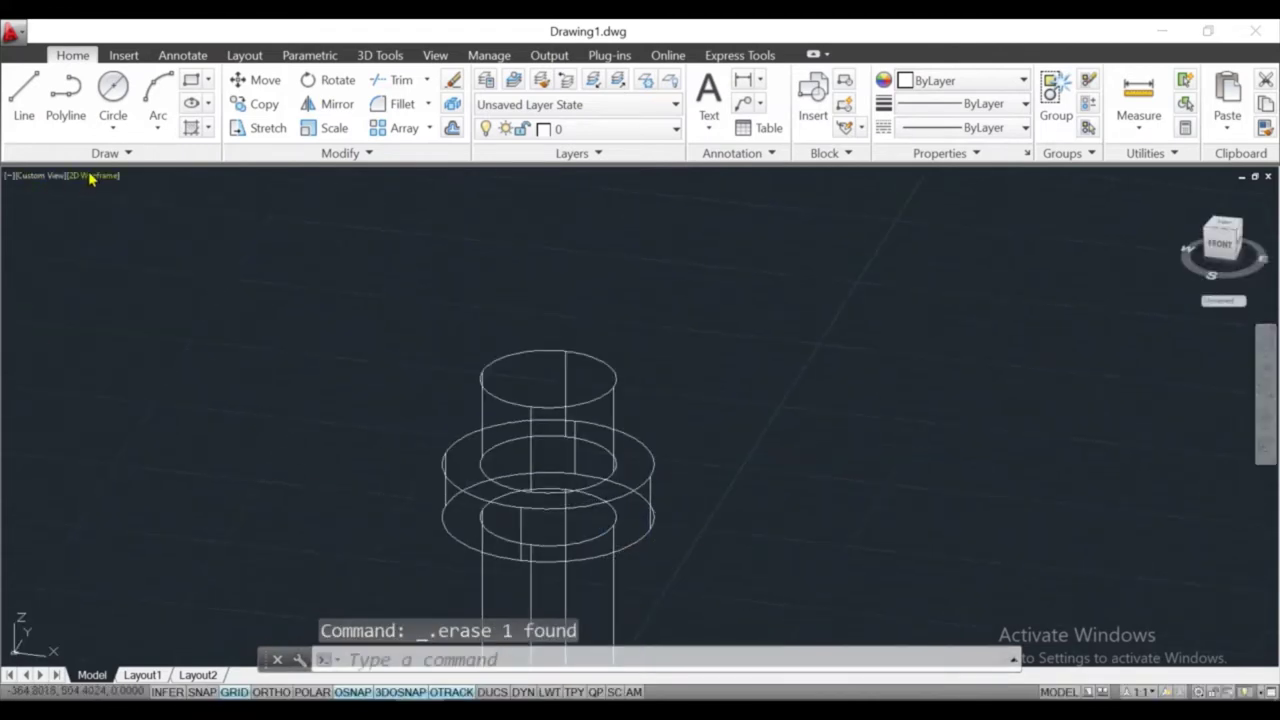
{"action": "left_click", "coordinate": [90, 176]}
{"action": "left_click", "coordinate": [150, 300]}
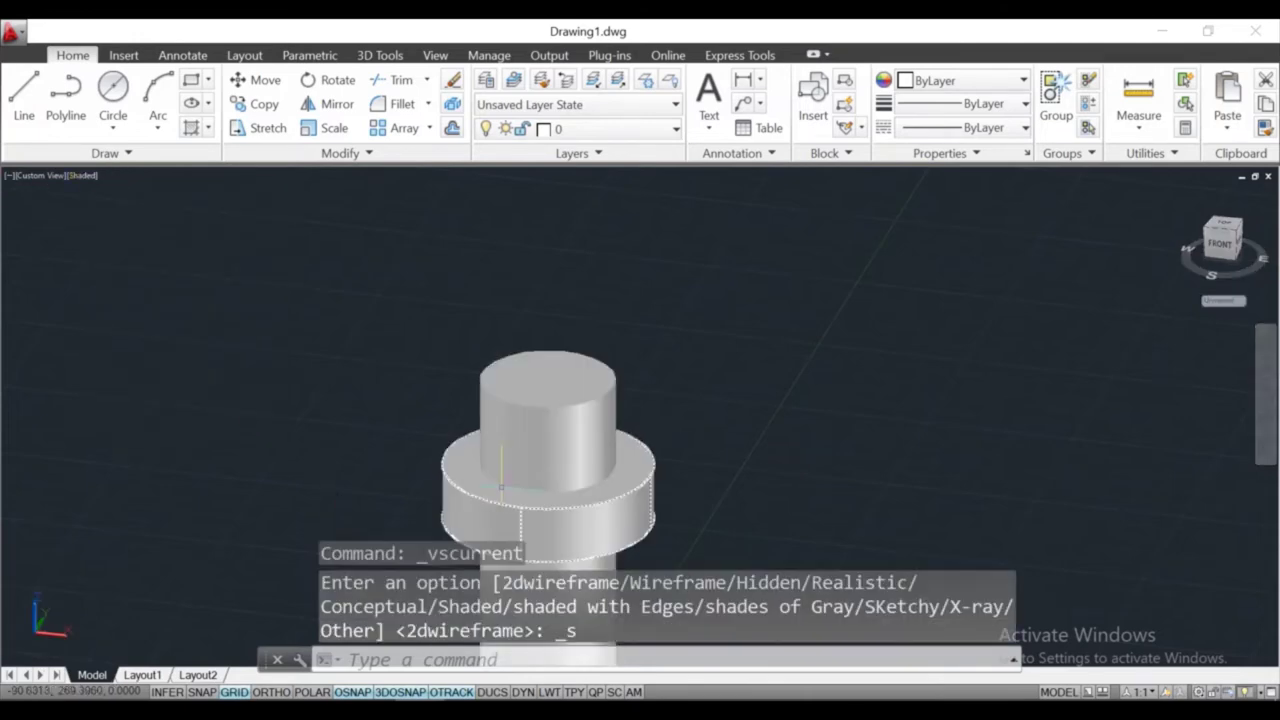
{"action": "scroll", "coordinate": [600, 467], "scroll_direction": "down", "scroll_amount": 3}
{"action": "scroll", "coordinate": [600, 467], "scroll_direction": "down", "scroll_amount": 1}
{"action": "scroll", "coordinate": [571, 468], "scroll_direction": "up", "scroll_amount": 2}
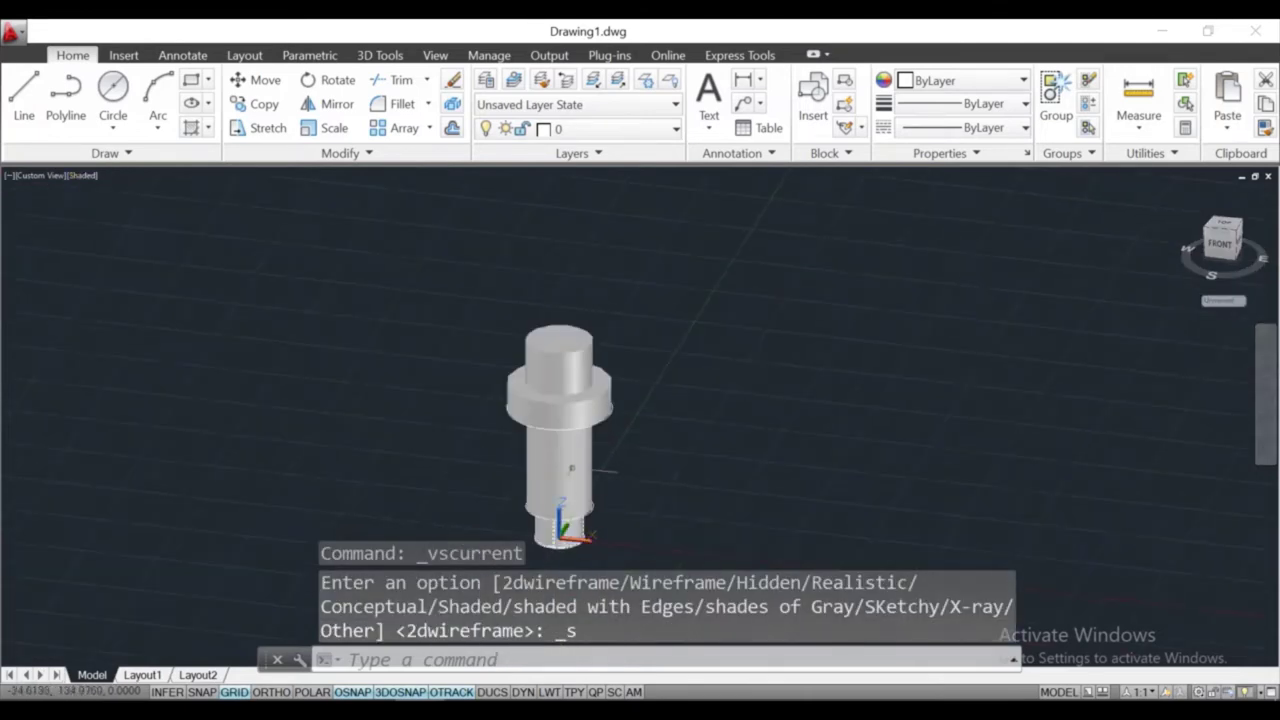
{"action": "scroll", "coordinate": [571, 467], "scroll_direction": "up", "scroll_amount": 2}
{"action": "mouse_move", "coordinate": [509, 249]}
{"action": "middle_mouse_down", "text": "shift"}
{"action": "mouse_move", "coordinate": [444, 328]}
{"action": "mouse_move", "coordinate": [354, 346]}
{"action": "mouse_move", "coordinate": [514, 286]}
{"action": "mouse_move", "coordinate": [663, 314]}
{"action": "mouse_move", "coordinate": [434, 470]}
{"action": "mouse_move", "coordinate": [542, 445]}
{"action": "mouse_move", "coordinate": [500, 343]}
{"action": "middle_mouse_up", "text": "shift"}
{"action": "scroll", "coordinate": [434, 470], "scroll_direction": "down", "scroll_amount": 1}
{"action": "scroll", "coordinate": [466, 434], "scroll_direction": "down", "scroll_amount": 1}
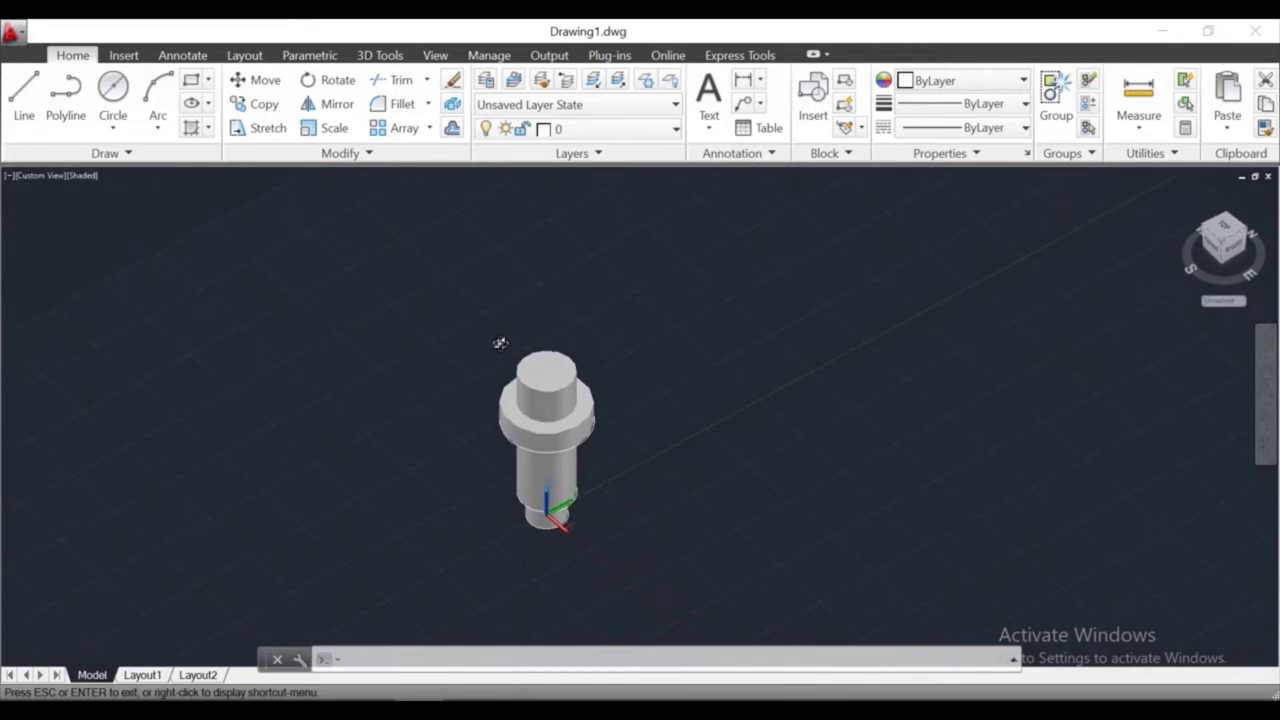
Look at the shaft from the Bottom view and orbit it to a tilt
{"action": "left_click", "coordinate": [44, 181]}
{"action": "left_click", "coordinate": [97, 241]}
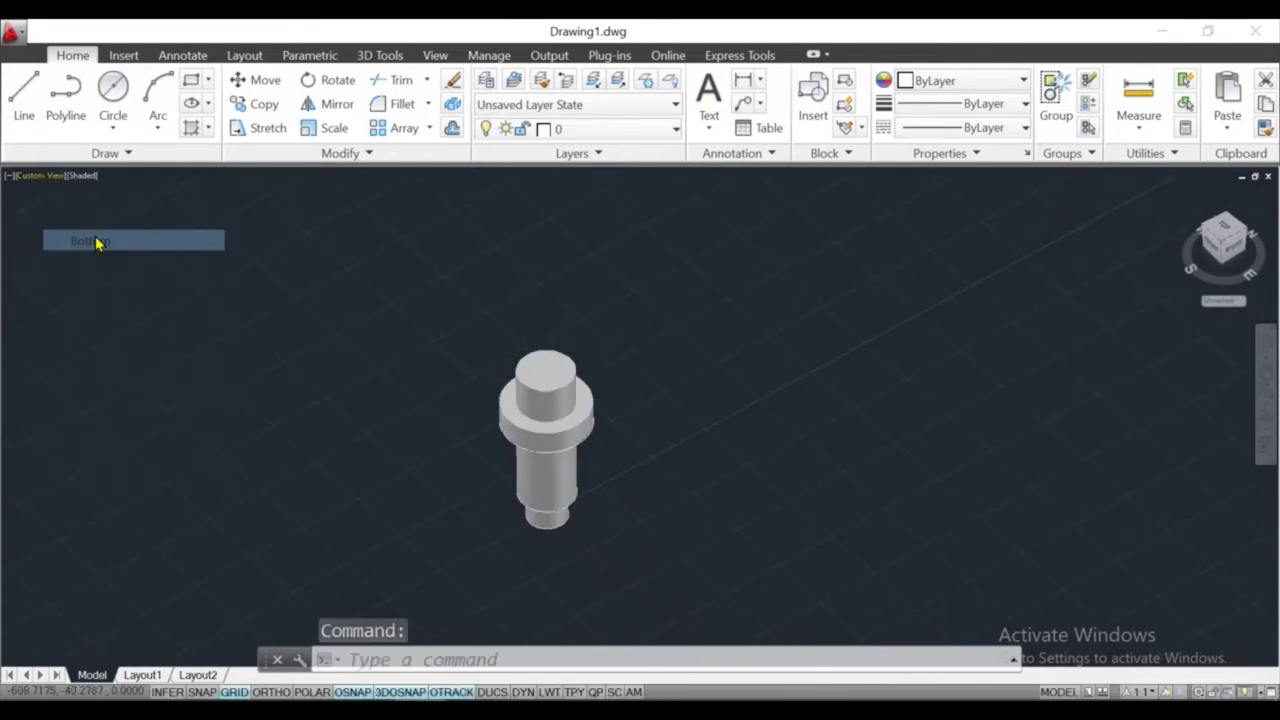
{"action": "left_click", "coordinate": [41, 186]}
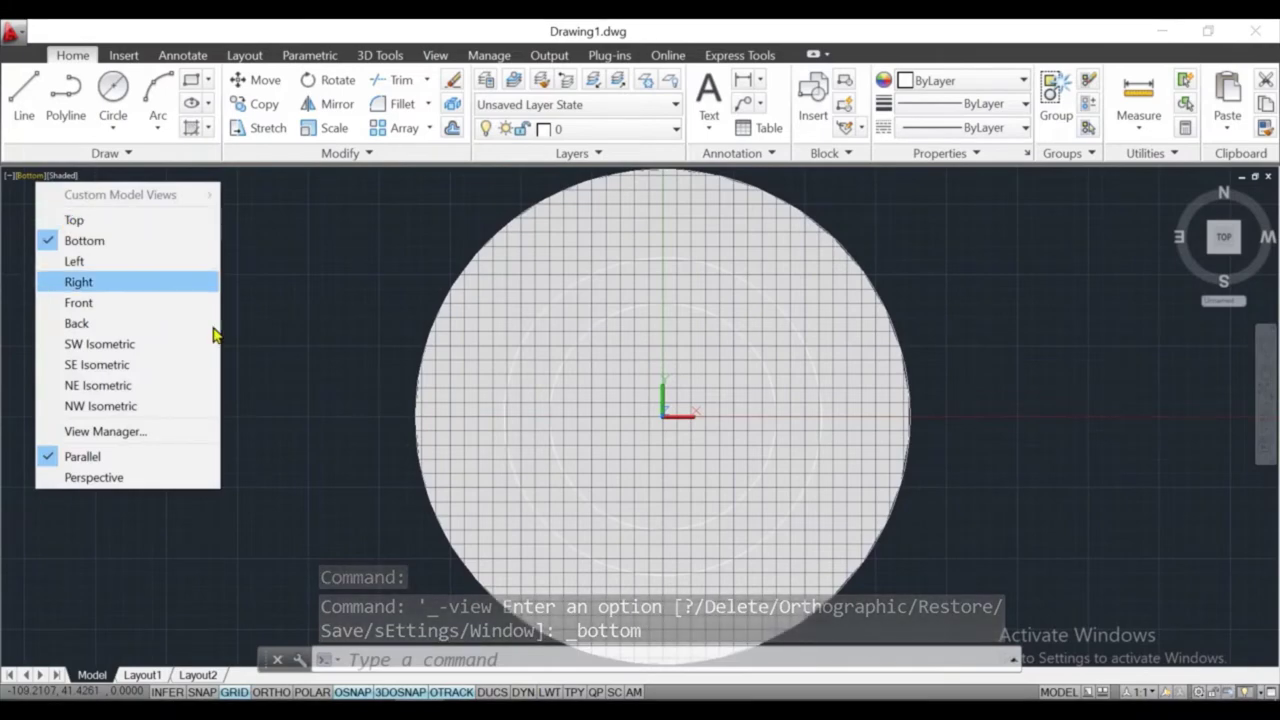
{"action": "mouse_move", "coordinate": [251, 380]}
{"action": "middle_mouse_down", "text": "shift"}
{"action": "mouse_move", "coordinate": [288, 385]}
{"action": "mouse_move", "coordinate": [349, 309]}
{"action": "mouse_move", "coordinate": [291, 400]}
{"action": "middle_mouse_up", "text": "shift"}
Set the view to Top and the visual style to 2D Wireframe
{"action": "left_click", "coordinate": [24, 175]}
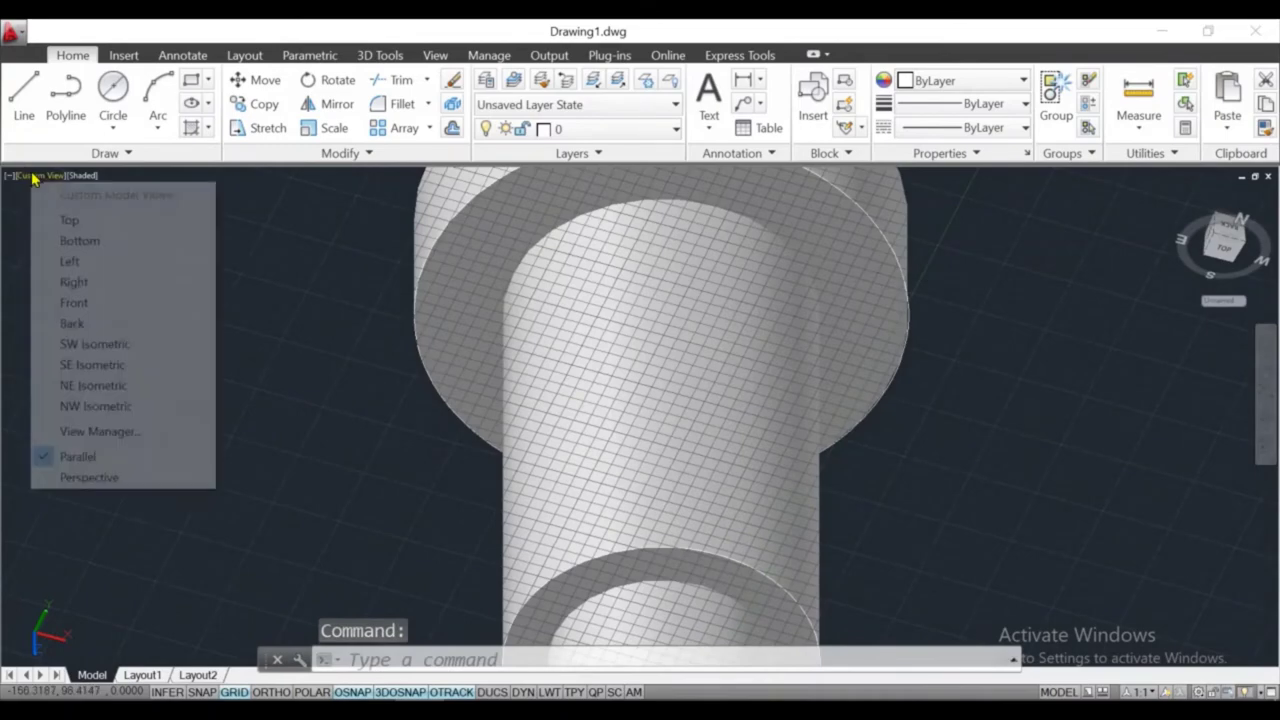
{"action": "left_click", "coordinate": [68, 221]}
{"action": "scroll", "coordinate": [397, 280], "scroll_direction": "down", "scroll_amount": 2}
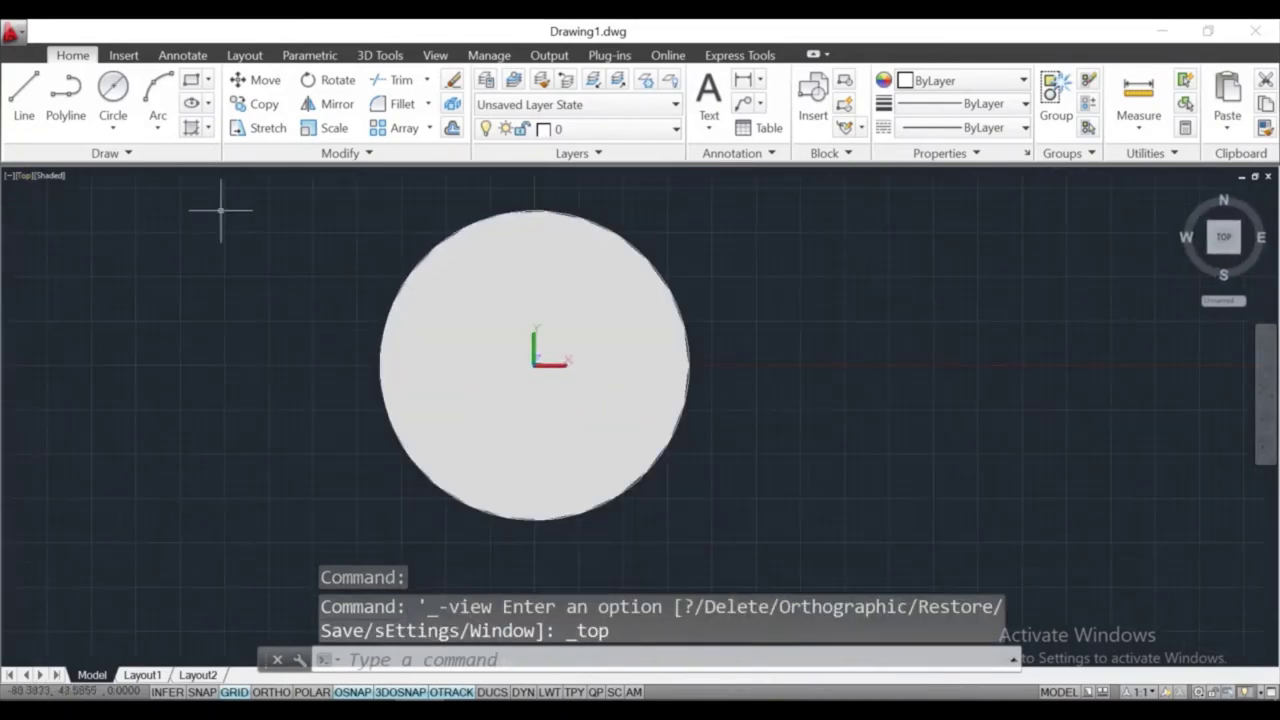
{"action": "left_click", "coordinate": [48, 176]}
{"action": "left_click", "coordinate": [80, 217]}
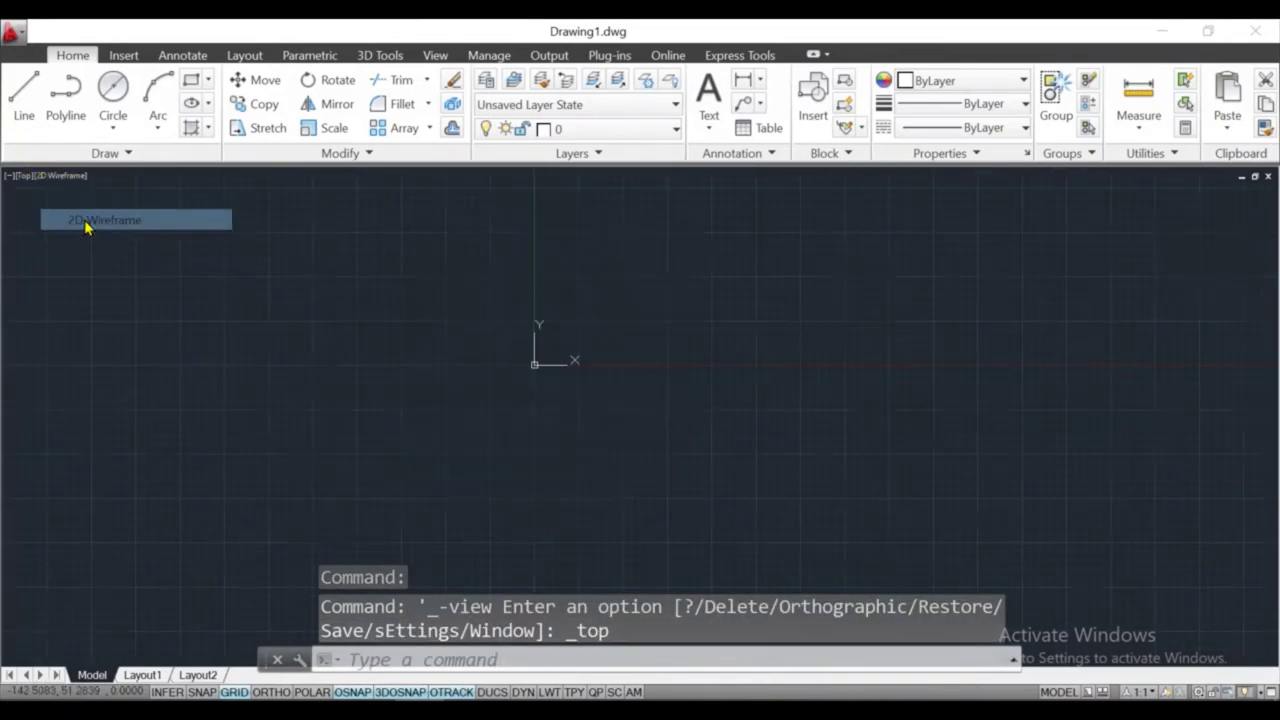
Draw a 56-diameter circle centred at the origin at the shaft's base
{"action": "left_click", "coordinate": [113, 126]}
{"action": "scroll", "coordinate": [375, 320], "scroll_direction": "up", "scroll_amount": 4}
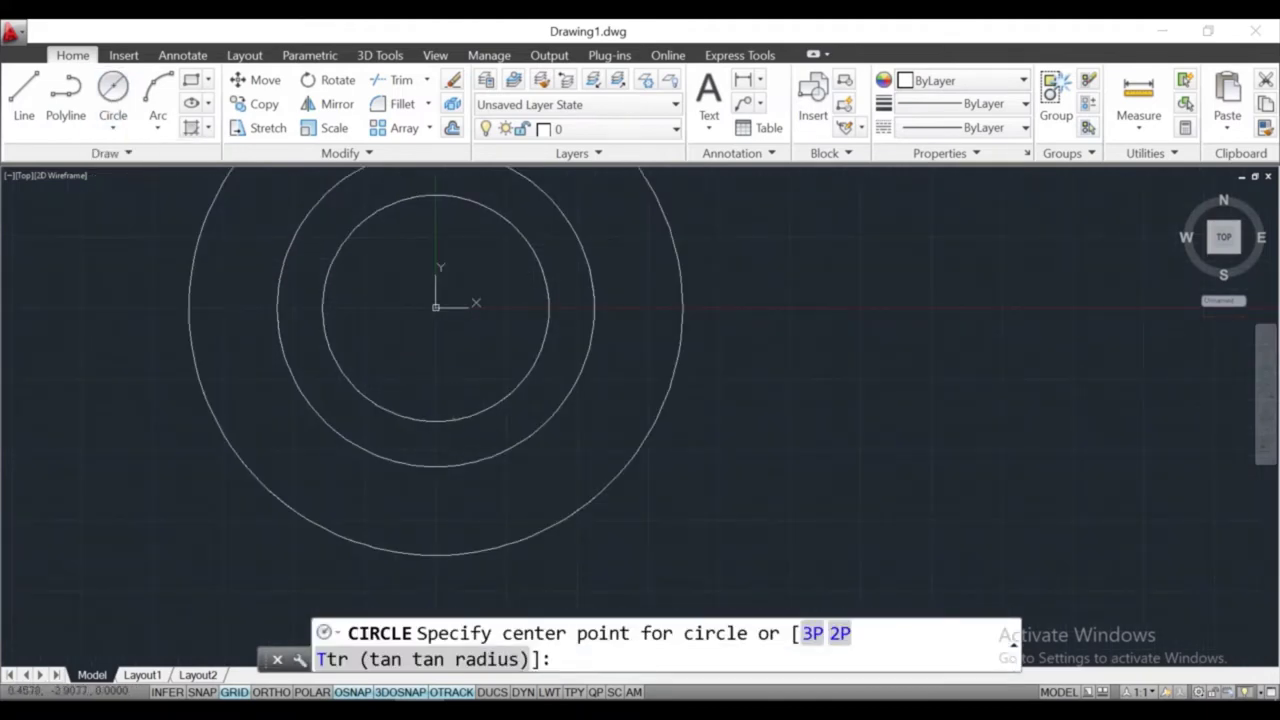
{"action": "left_click", "coordinate": [435, 307]}
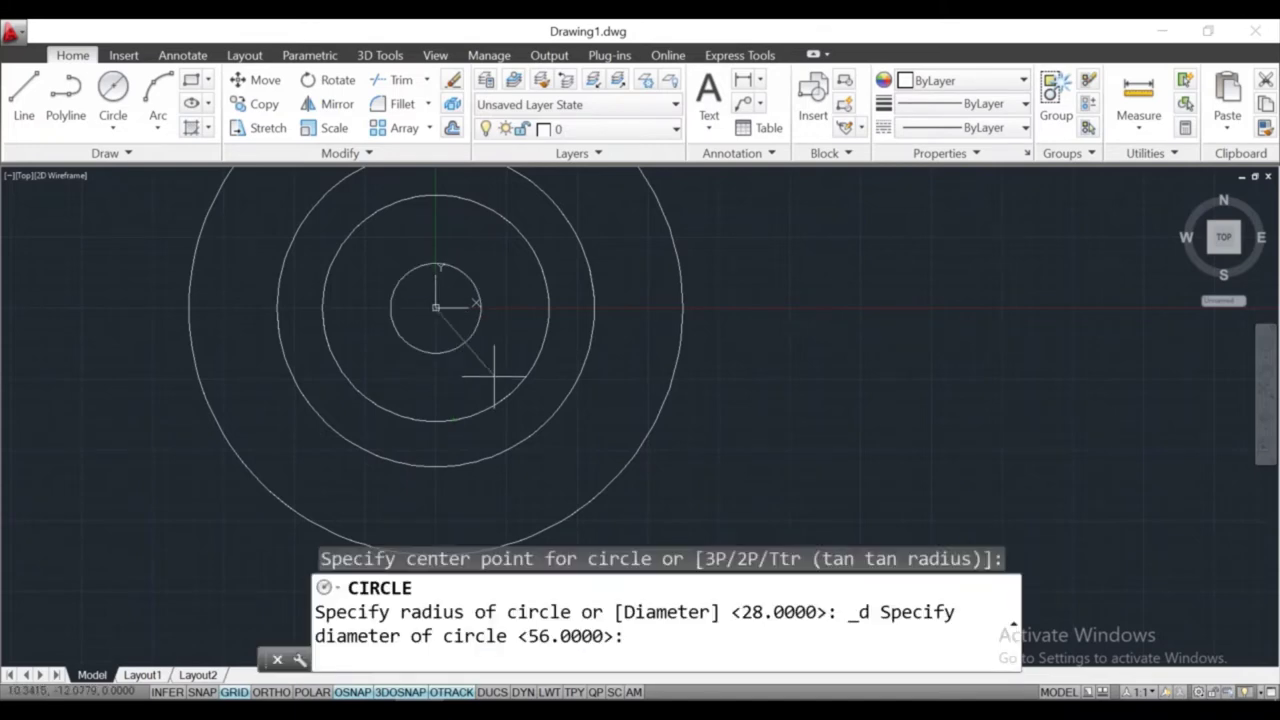
{"action": "type", "text": "56"}
{"action": "key", "text": "Return"}
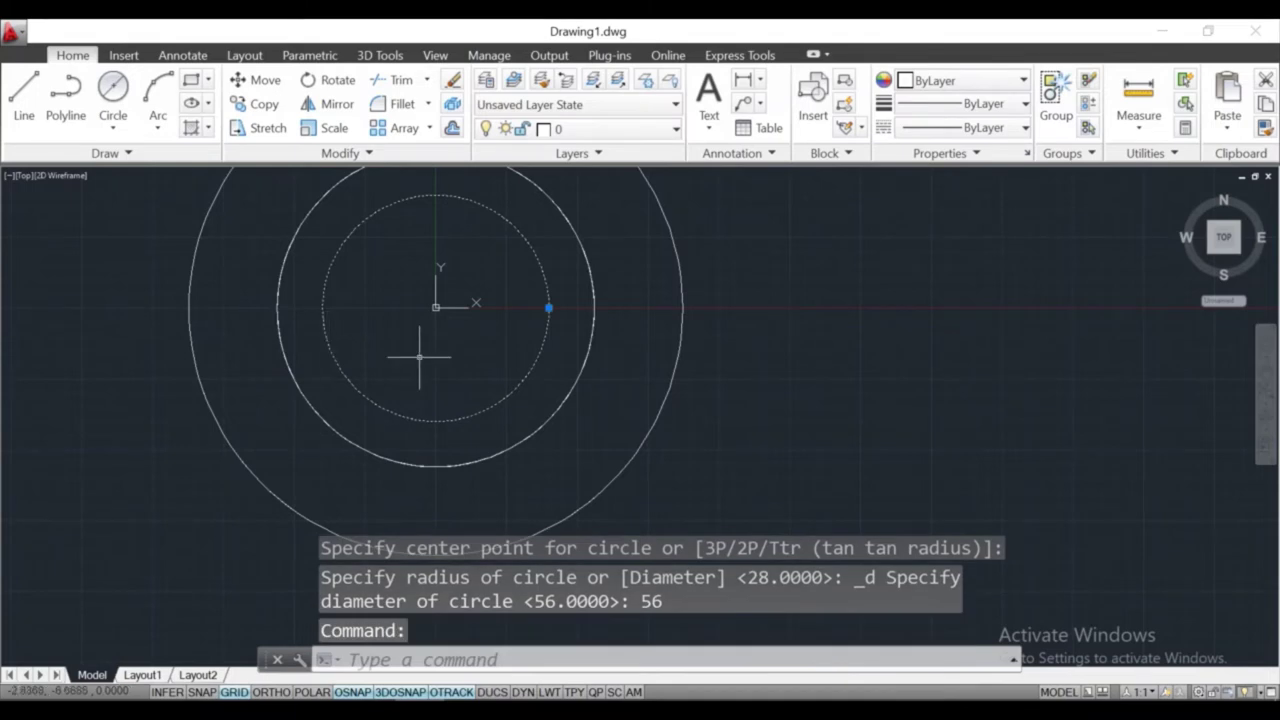
Orbit and pan the model to inspect the new bottom circle
{"action": "mouse_move", "coordinate": [423, 354]}
{"action": "middle_mouse_down", "text": "shift"}
{"action": "mouse_move", "coordinate": [453, 280]}
{"action": "mouse_move", "coordinate": [451, 206]}
{"action": "middle_mouse_up", "text": "shift"}
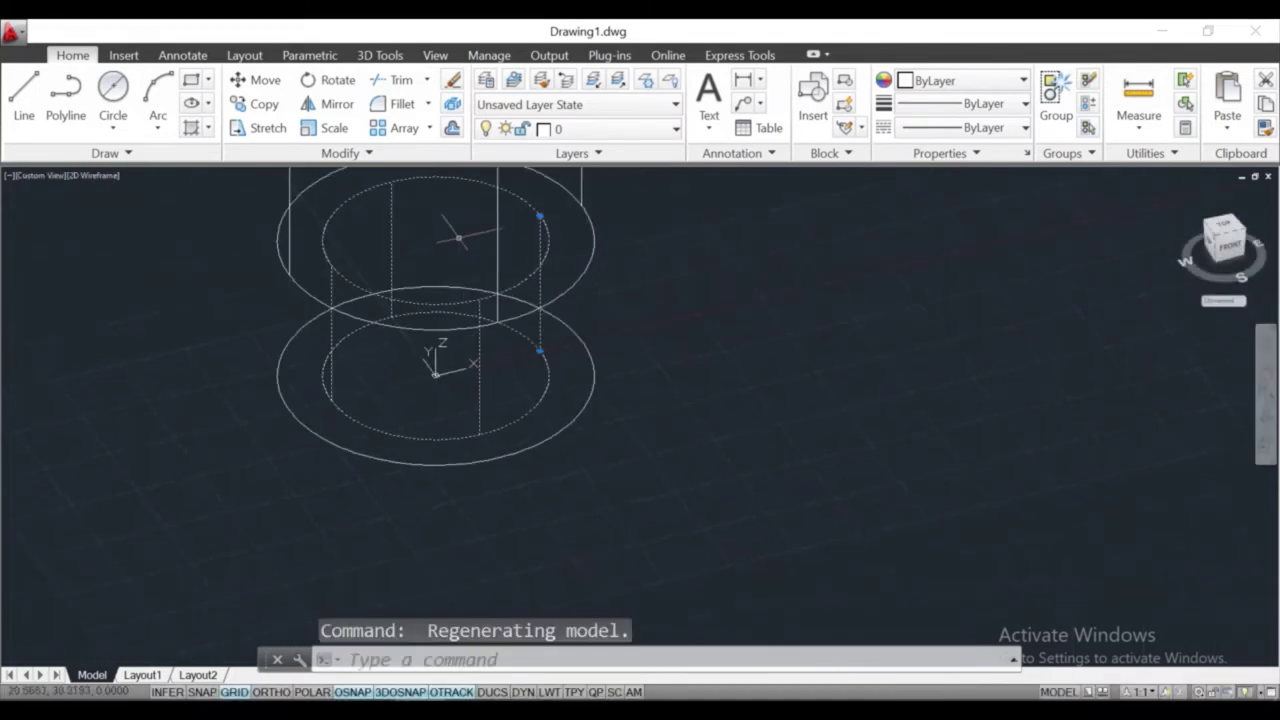
{"action": "scroll", "coordinate": [460, 310], "scroll_direction": "down", "scroll_amount": 2}
{"action": "scroll", "coordinate": [460, 310], "scroll_direction": "down", "scroll_amount": 1}
{"action": "scroll", "coordinate": [470, 310], "scroll_direction": "down", "scroll_amount": 2}
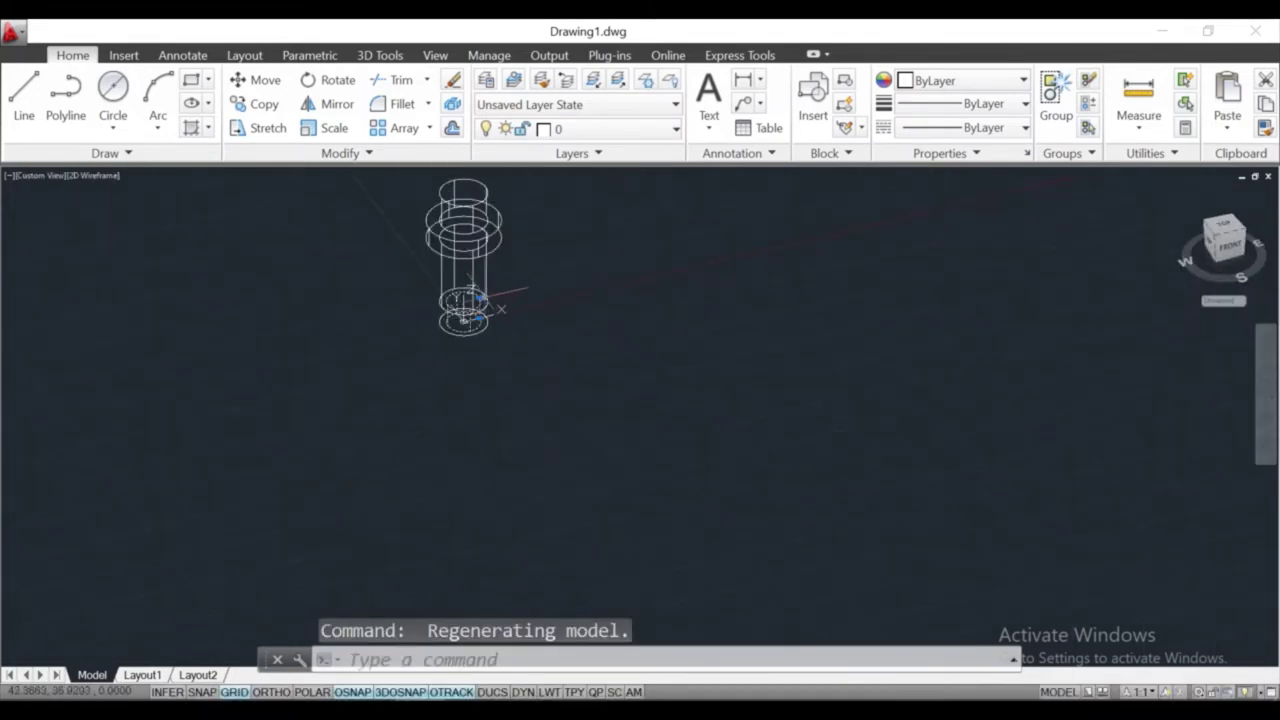
{"action": "key", "text": "Escape"}
{"action": "key", "text": "Escape"}
{"action": "key", "text": "Escape"}
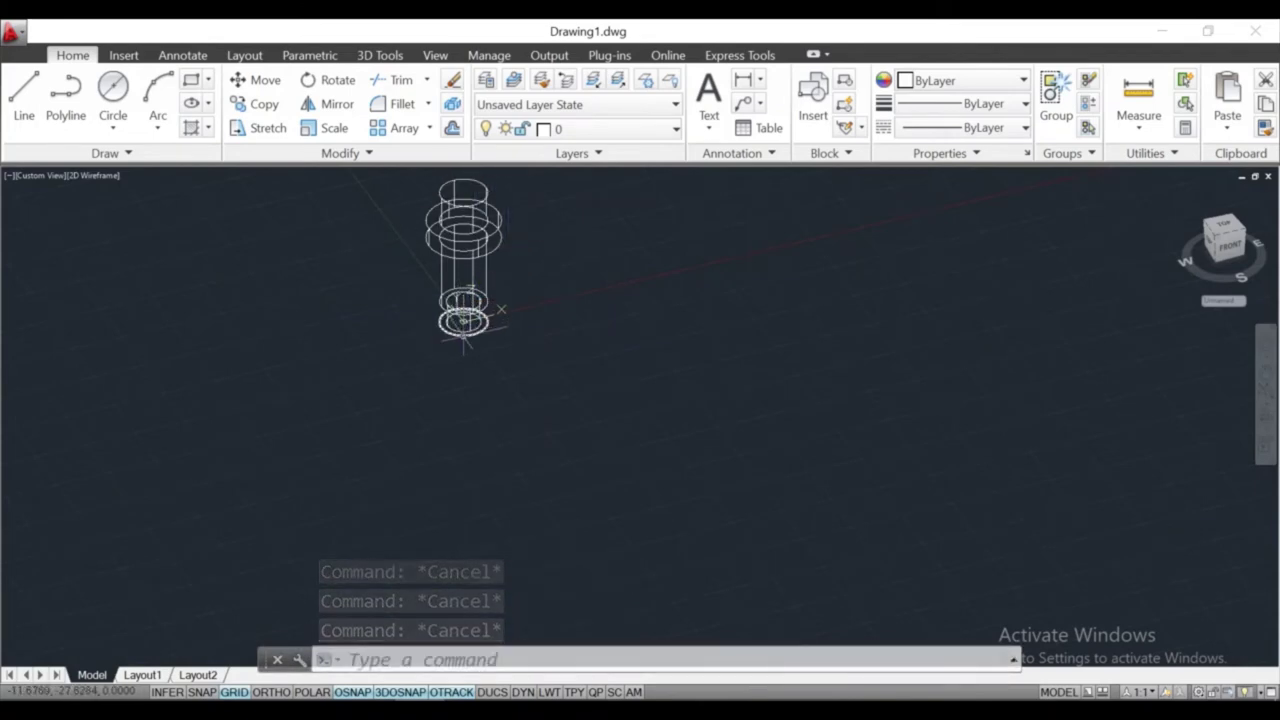
{"action": "left_click", "coordinate": [462, 330]}
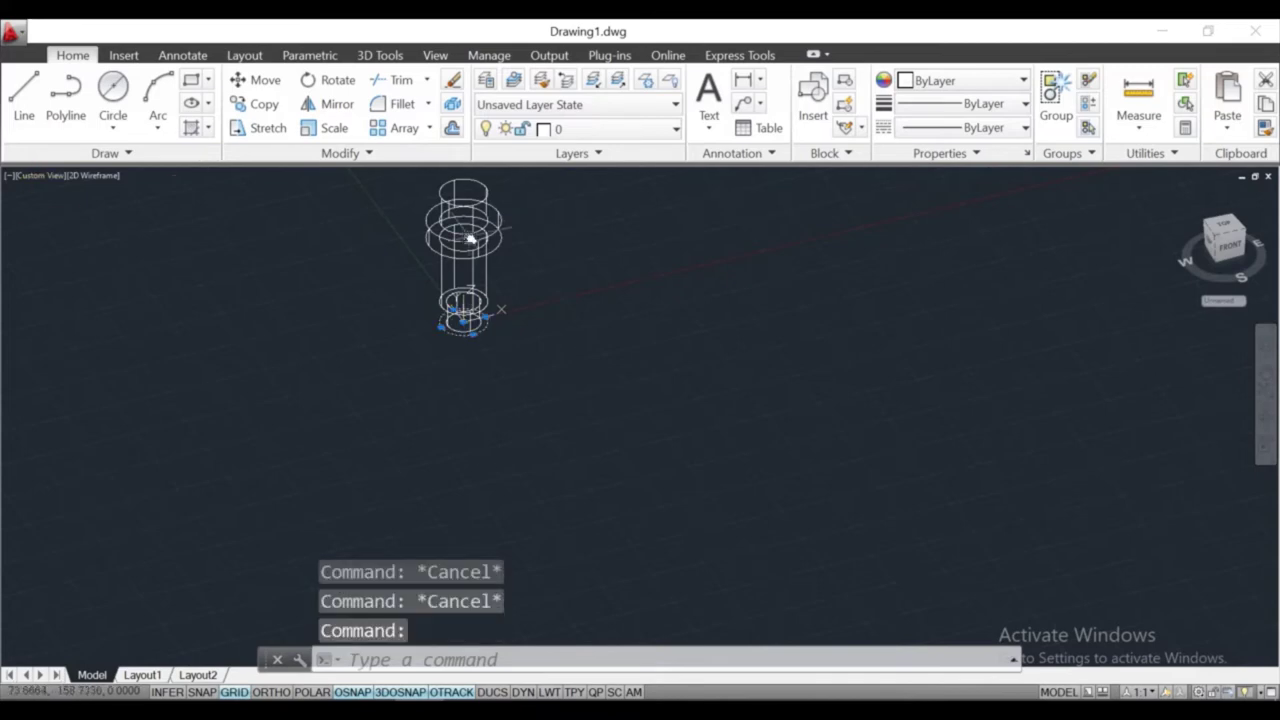
{"action": "middle_click_drag", "start_coordinate": [470, 238], "coordinate": [460, 336]}
{"action": "scroll", "coordinate": [455, 292], "scroll_direction": "up", "scroll_amount": 2}
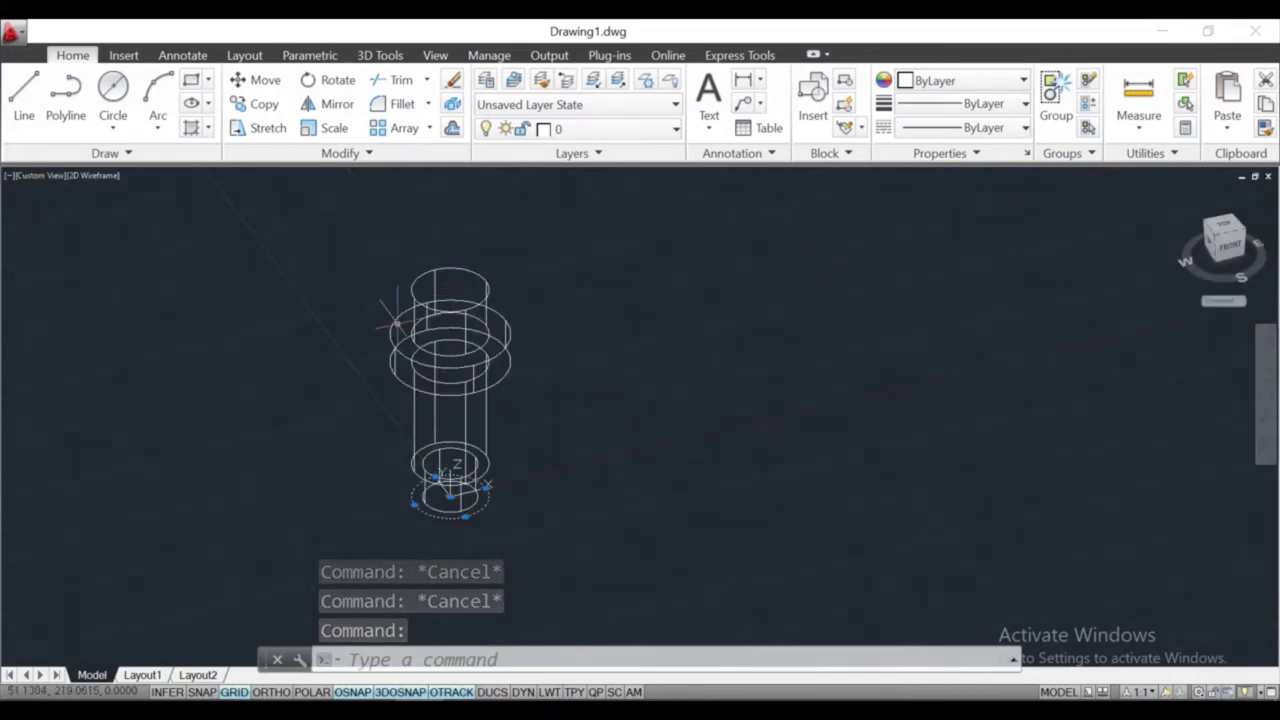
{"action": "key", "text": "Escape"}
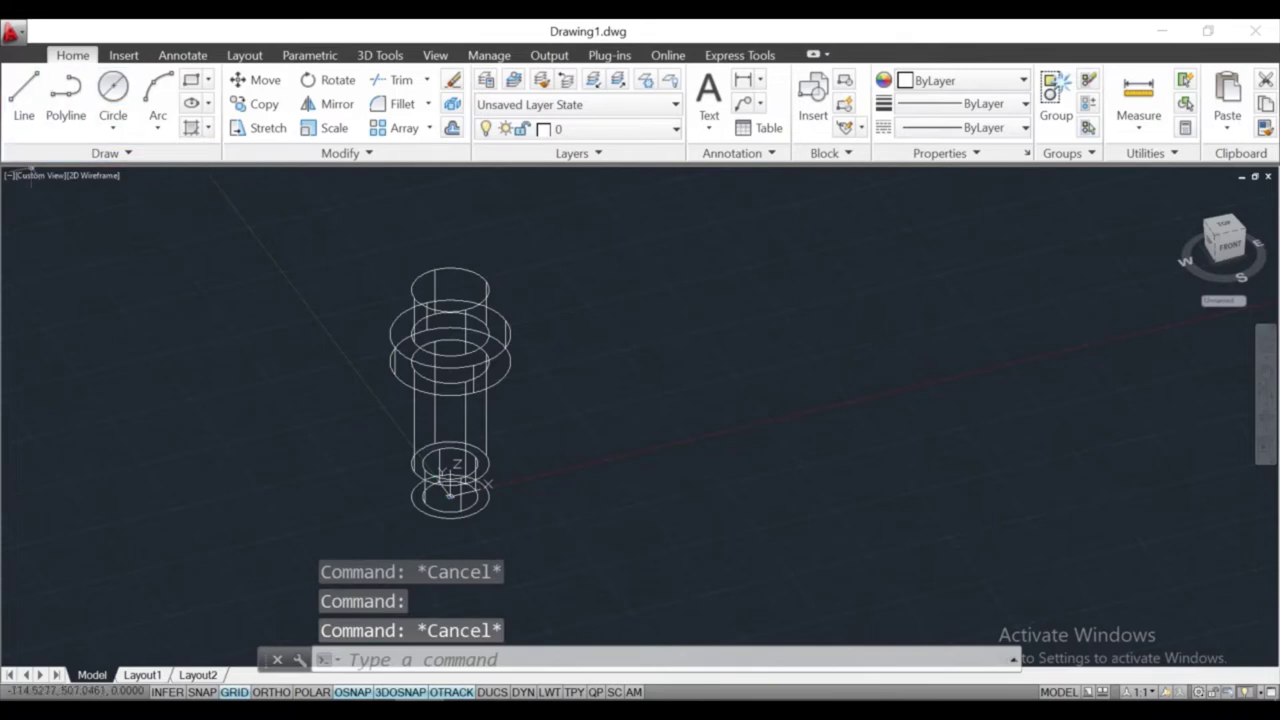
{"action": "left_click", "coordinate": [41, 176]}
Back in Top view, draw a trial horizontal line from the centre with Ortho, then delete it
{"action": "left_click", "coordinate": [69, 217]}
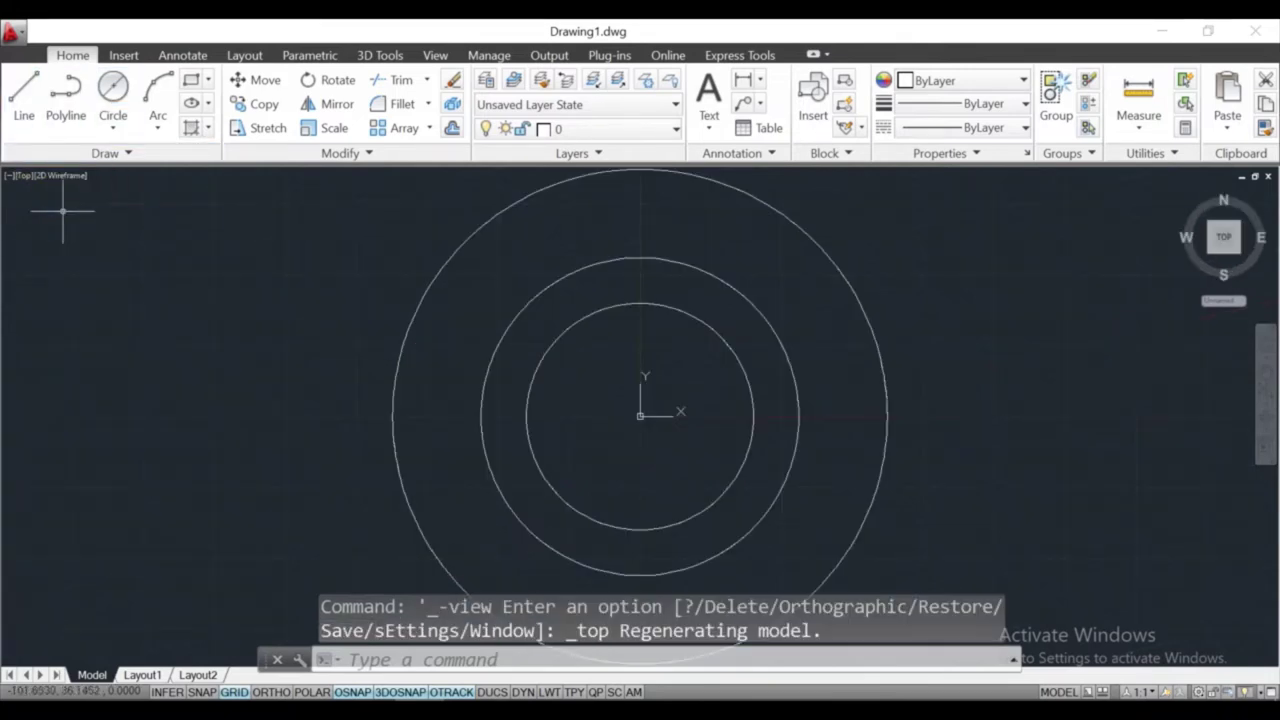
{"action": "left_click", "coordinate": [24, 95]}
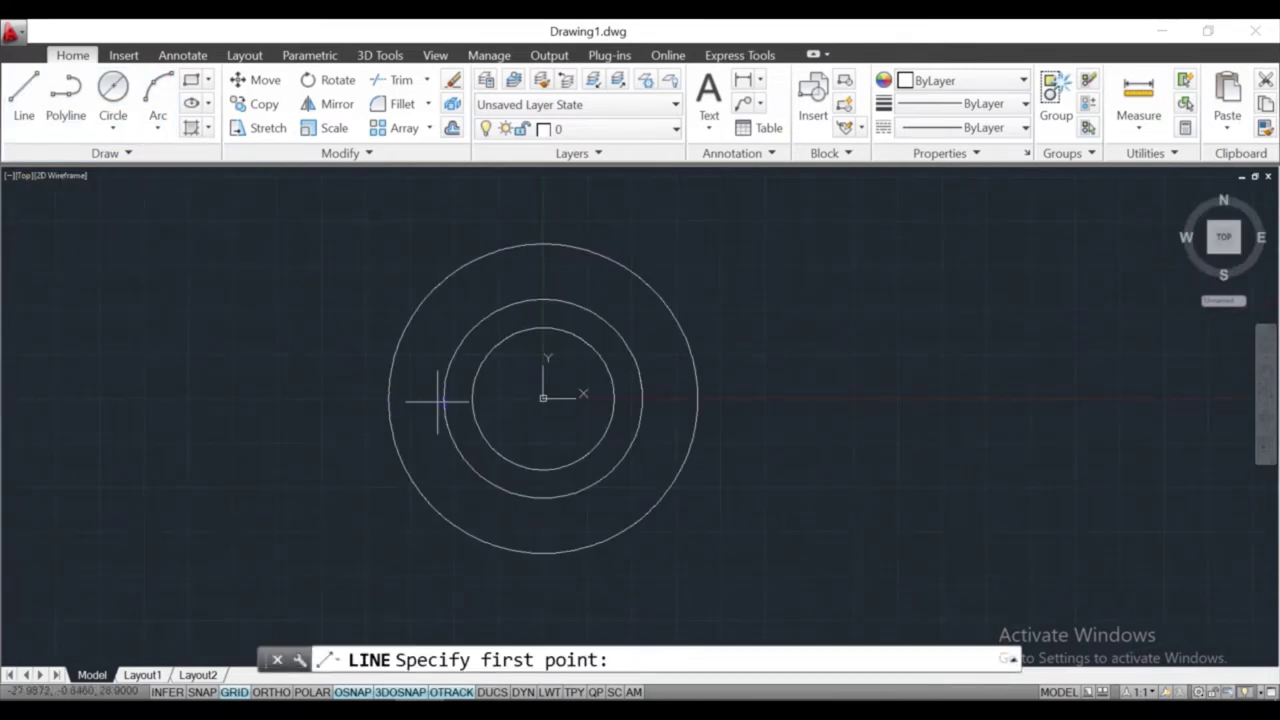
{"action": "scroll", "coordinate": [486, 423], "scroll_direction": "up", "scroll_amount": 2}
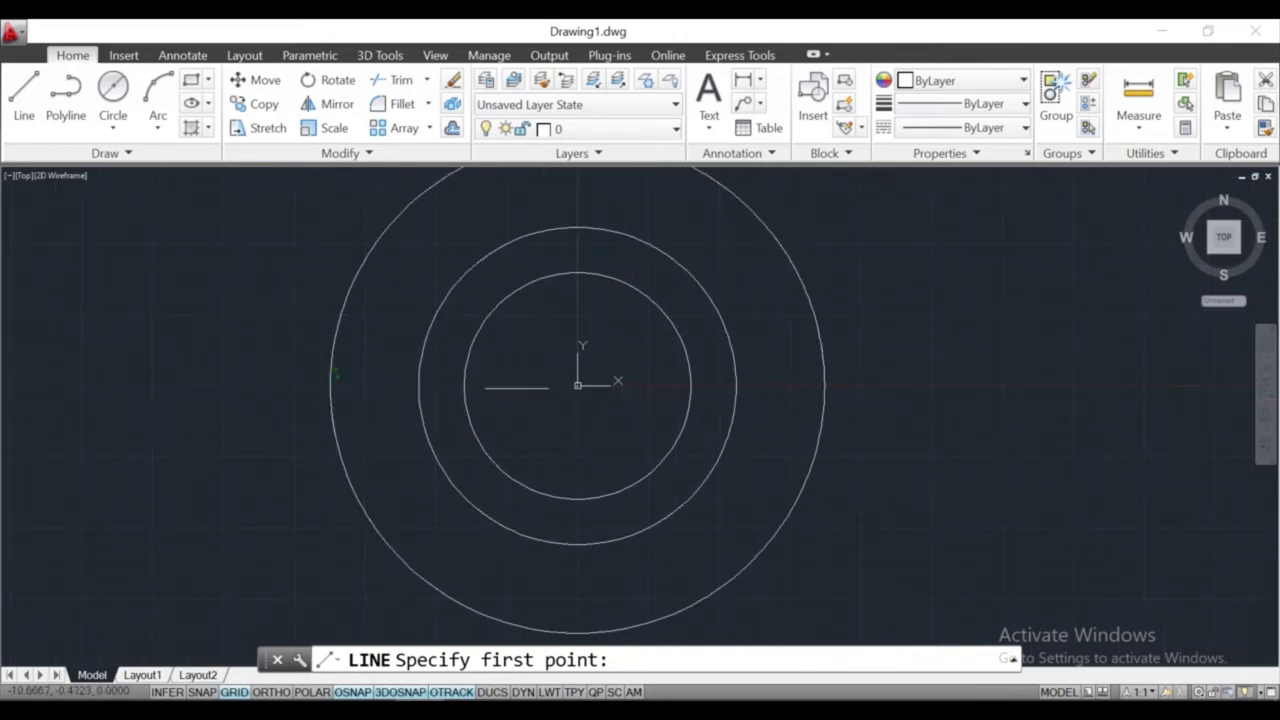
{"action": "left_click", "coordinate": [577, 385]}
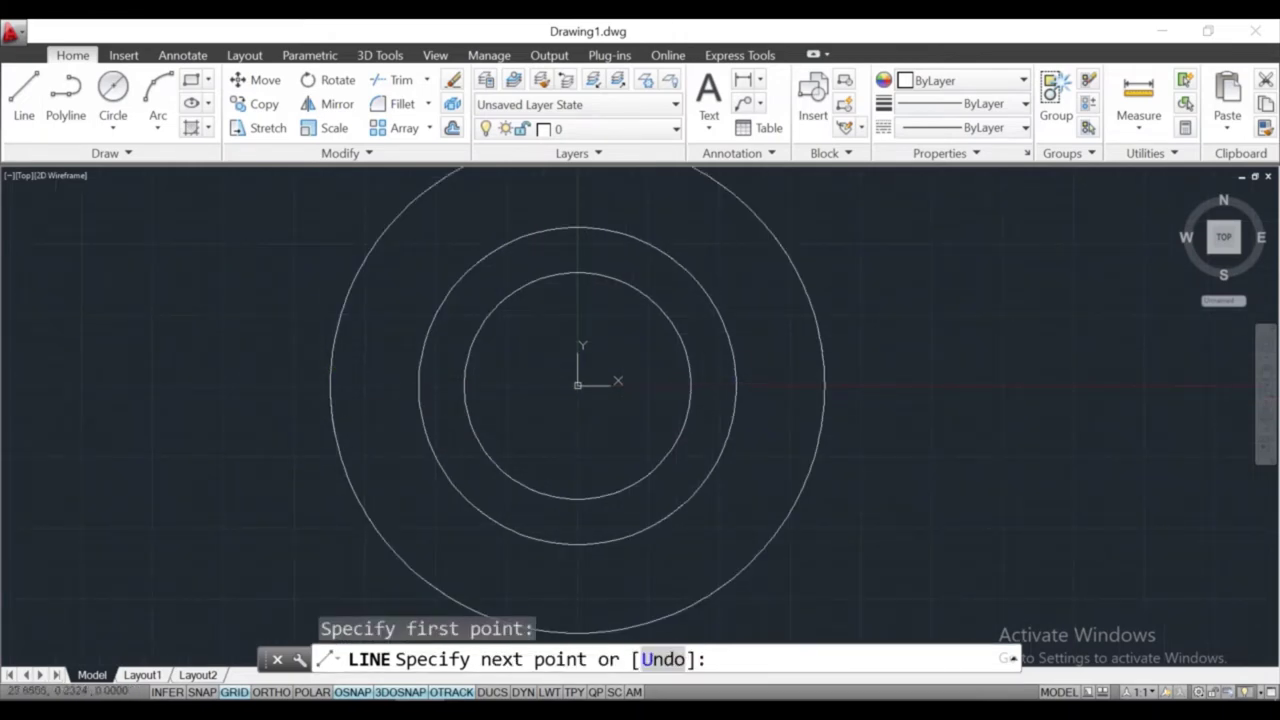
{"action": "left_click", "coordinate": [262, 692]}
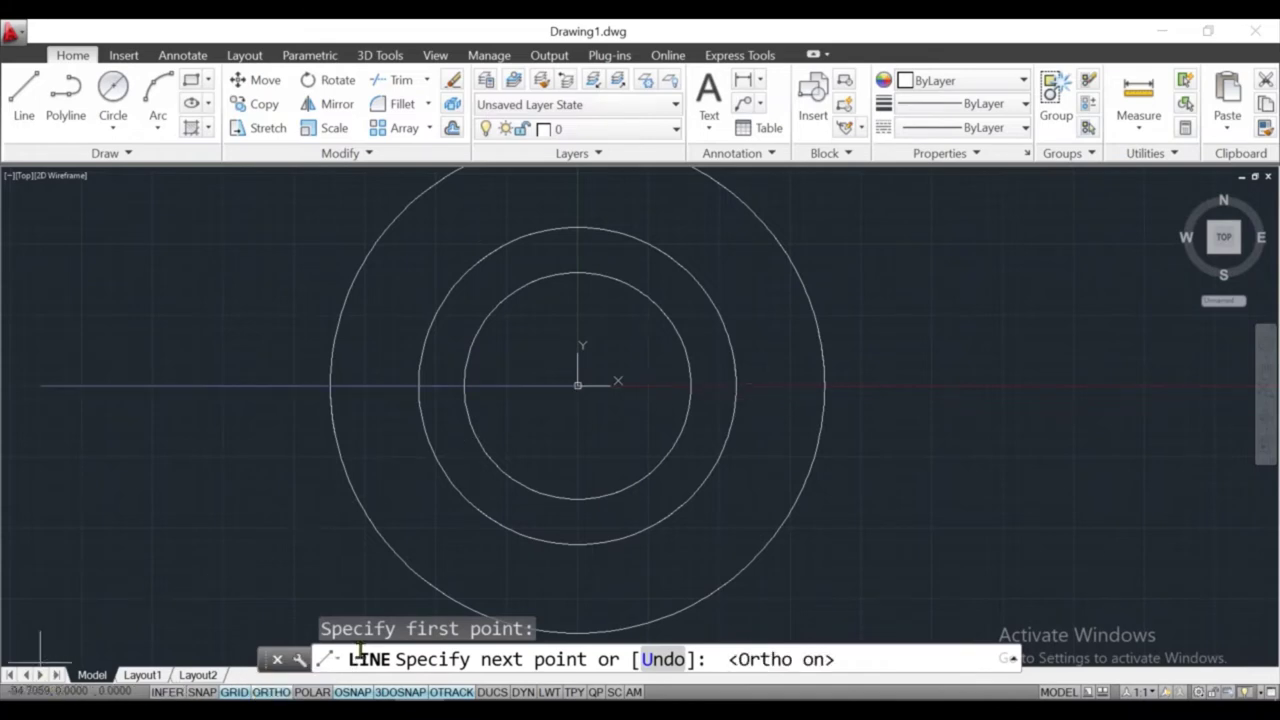
{"action": "left_click", "coordinate": [737, 385]}
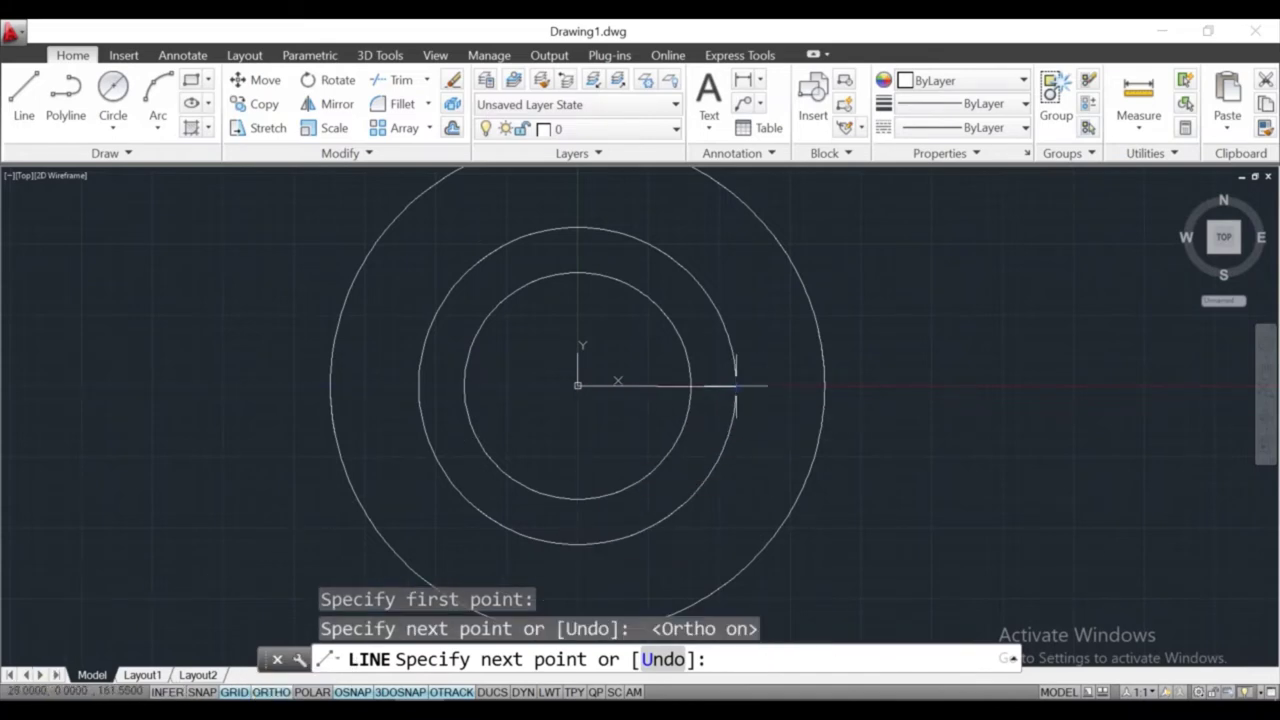
{"action": "key", "text": "Escape"}
{"action": "left_click", "coordinate": [664, 399]}
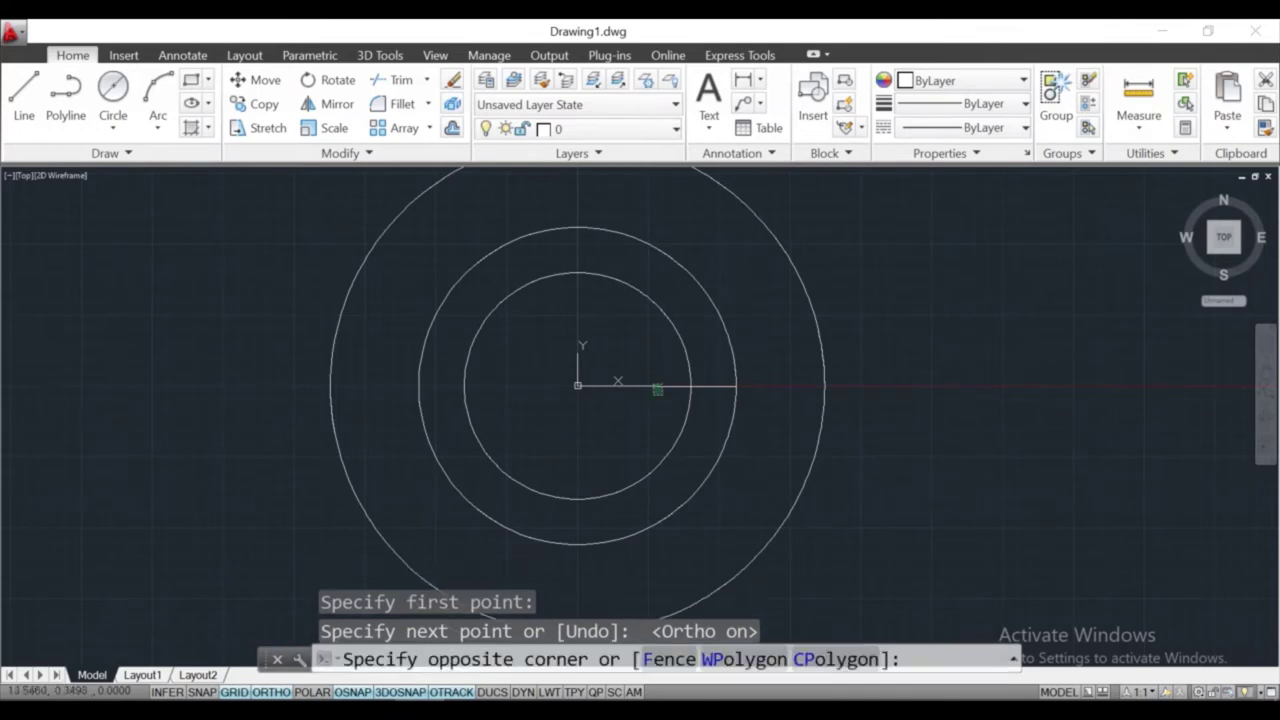
{"action": "left_click", "coordinate": [652, 376]}
{"action": "key", "text": "Delete"}
Draw a horizontal line from the circles' centre out past the outer circle
{"action": "left_click", "coordinate": [18, 120]}
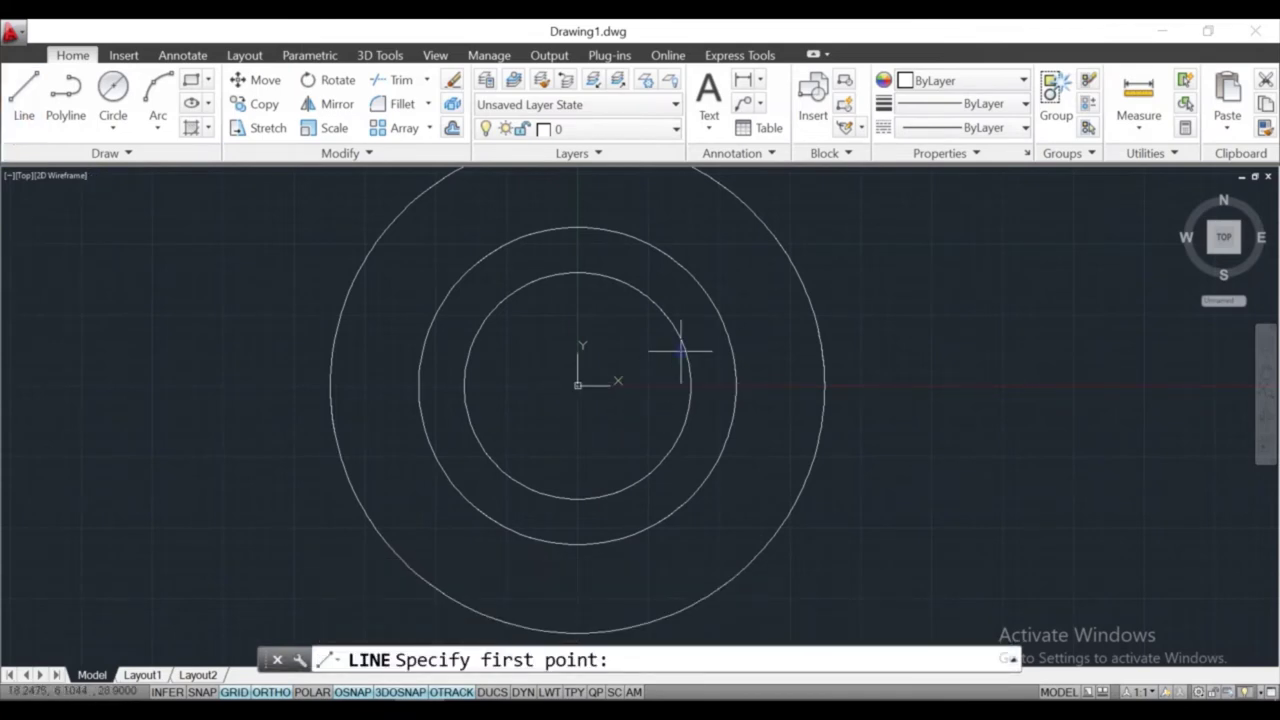
{"action": "left_click", "coordinate": [578, 385]}
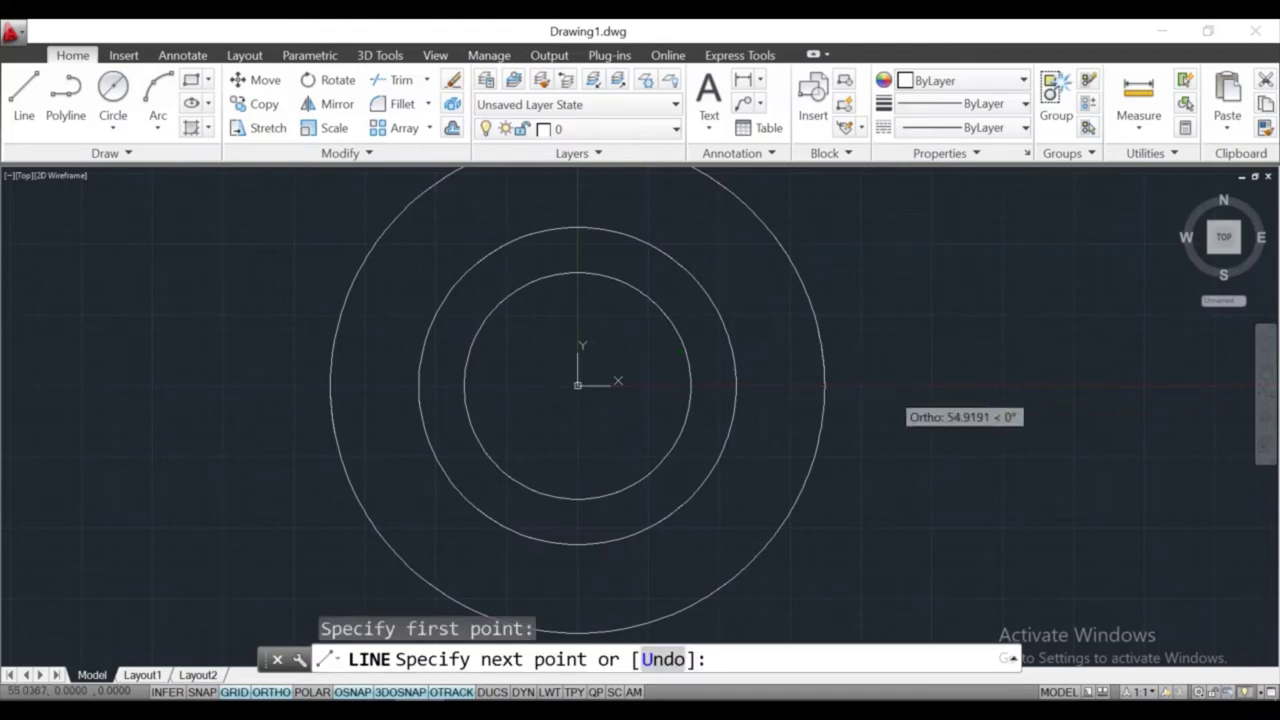
{"action": "left_click", "coordinate": [890, 385]}
{"action": "right_click", "coordinate": [890, 385]}
{"action": "left_click", "coordinate": [930, 403]}
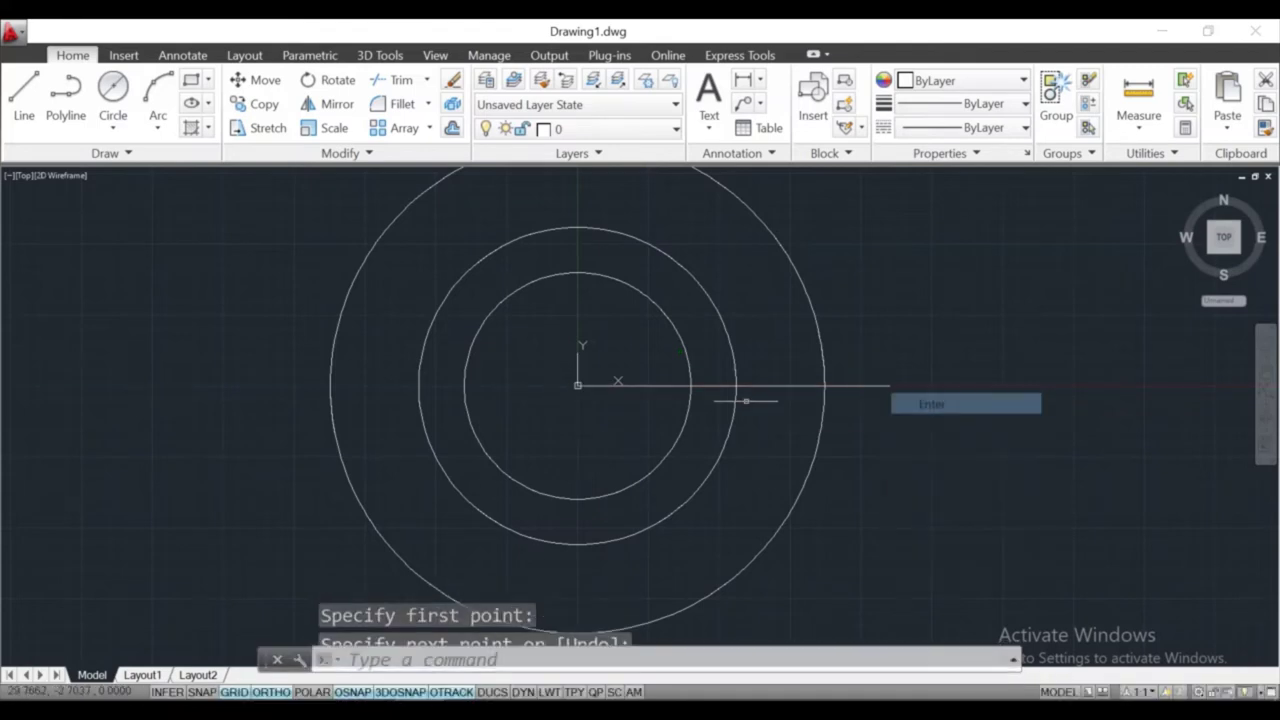
Trim the line at the middle circle and delete the leftover outer segment
{"action": "left_click", "coordinate": [390, 80]}
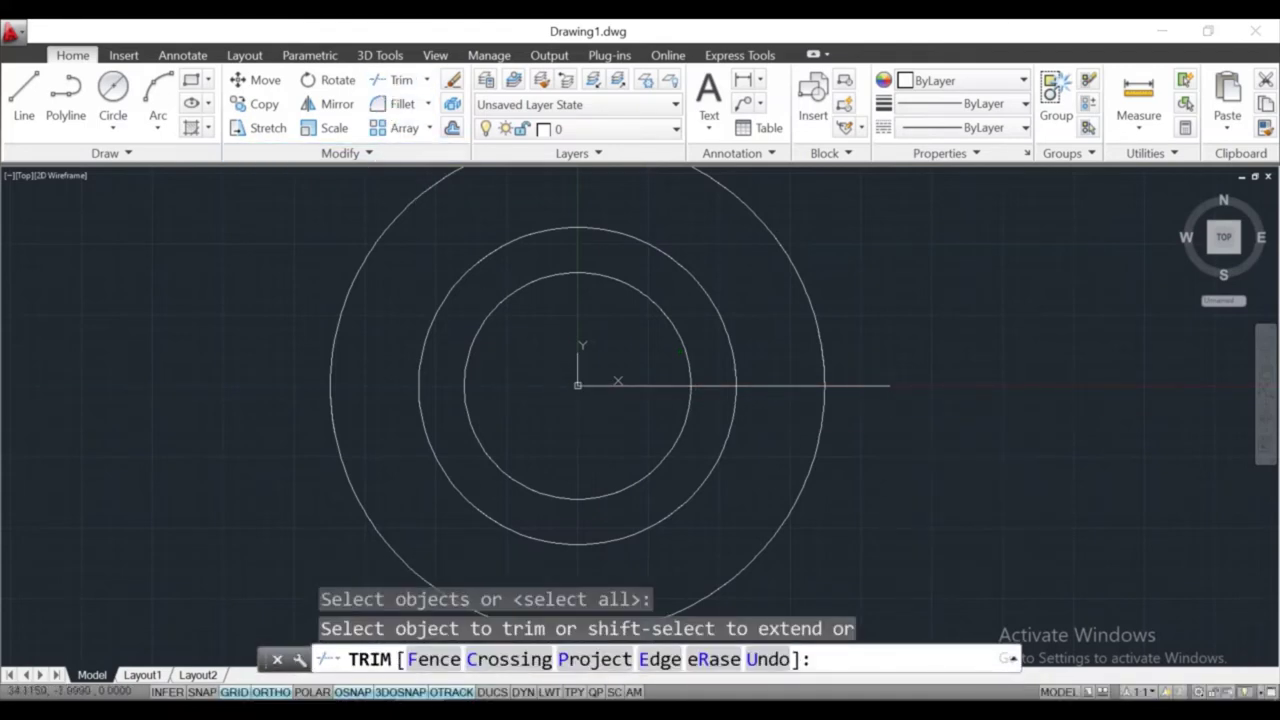
{"action": "left_click", "coordinate": [800, 360]}
{"action": "left_click", "coordinate": [760, 410]}
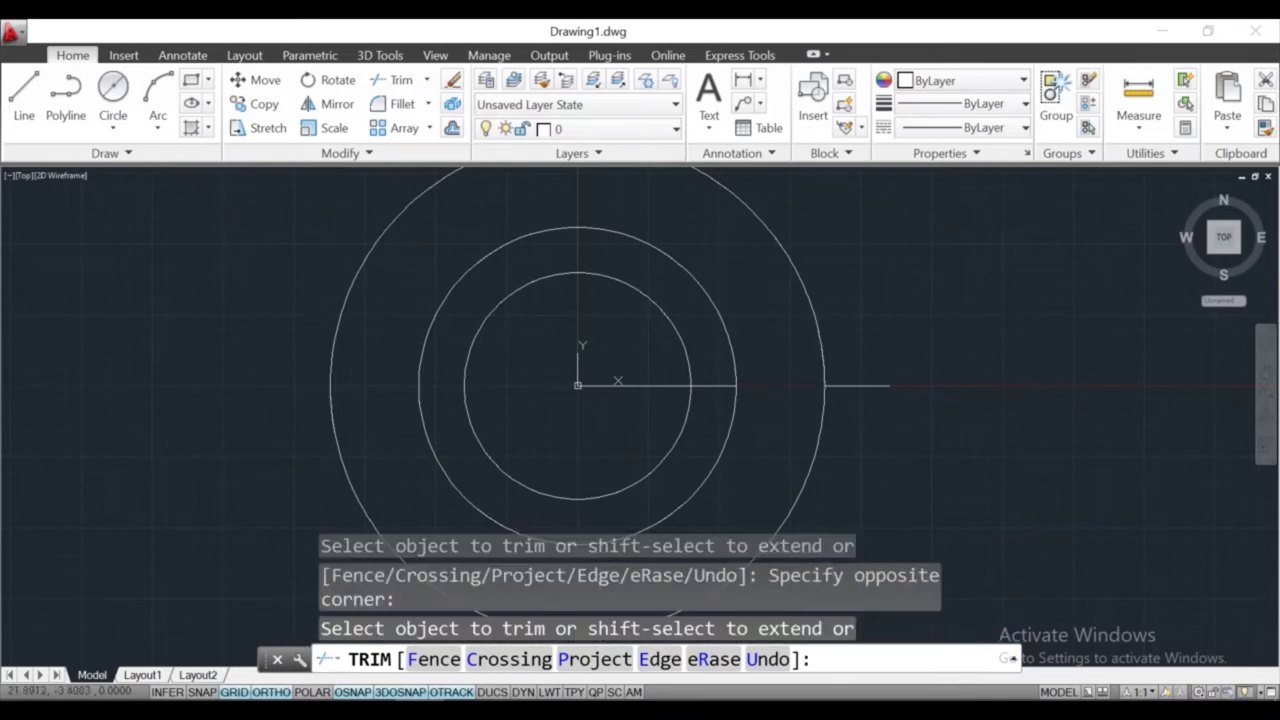
{"action": "left_click", "coordinate": [892, 401]}
{"action": "key", "text": "Escape"}
{"action": "left_click", "coordinate": [880, 380]}
{"action": "key", "text": "Delete"}
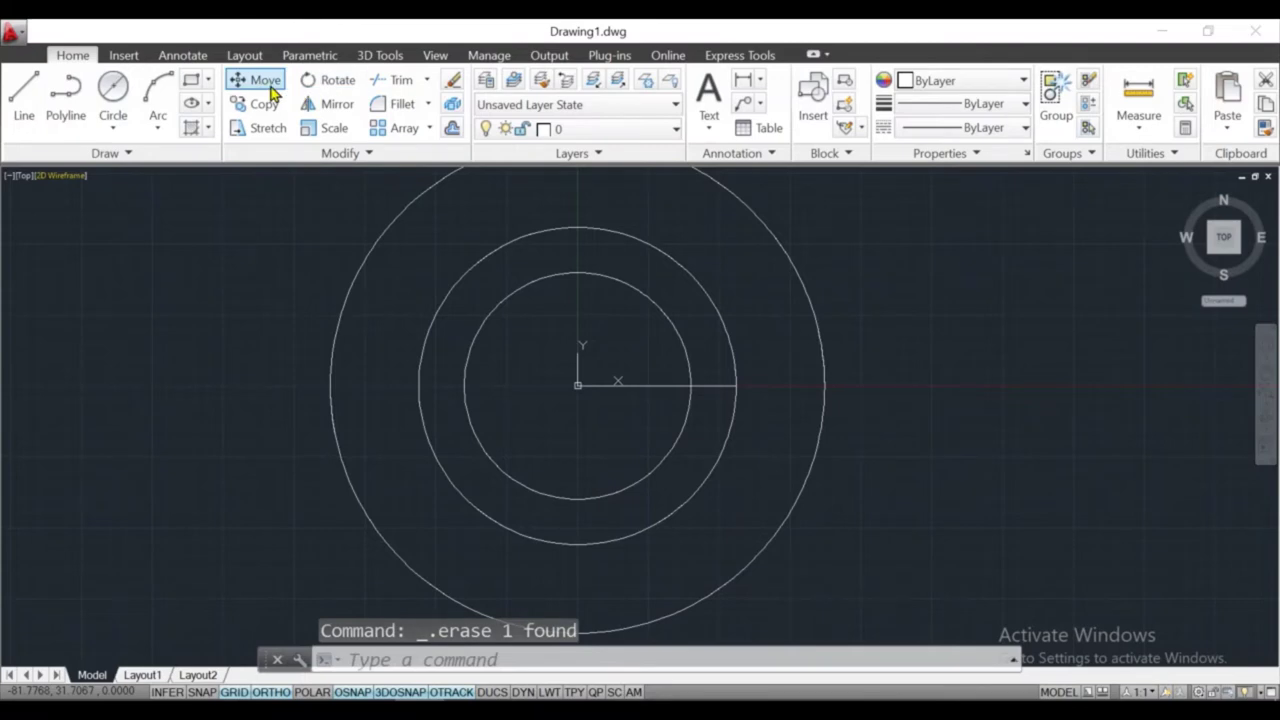
{"action": "left_click", "coordinate": [330, 104]}
{"action": "left_click_drag", "start_coordinate": [620, 378], "coordinate": [618, 391]}
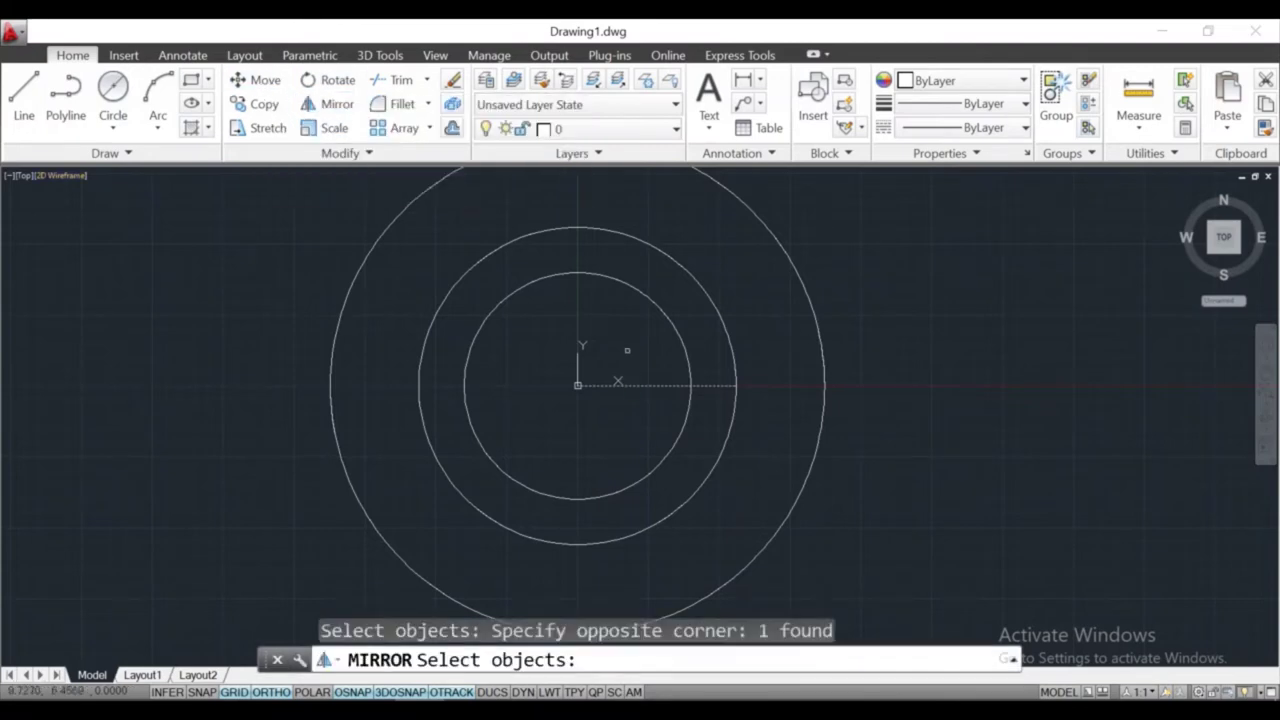
{"action": "key", "text": "Return"}
{"action": "left_click", "coordinate": [577, 385]}
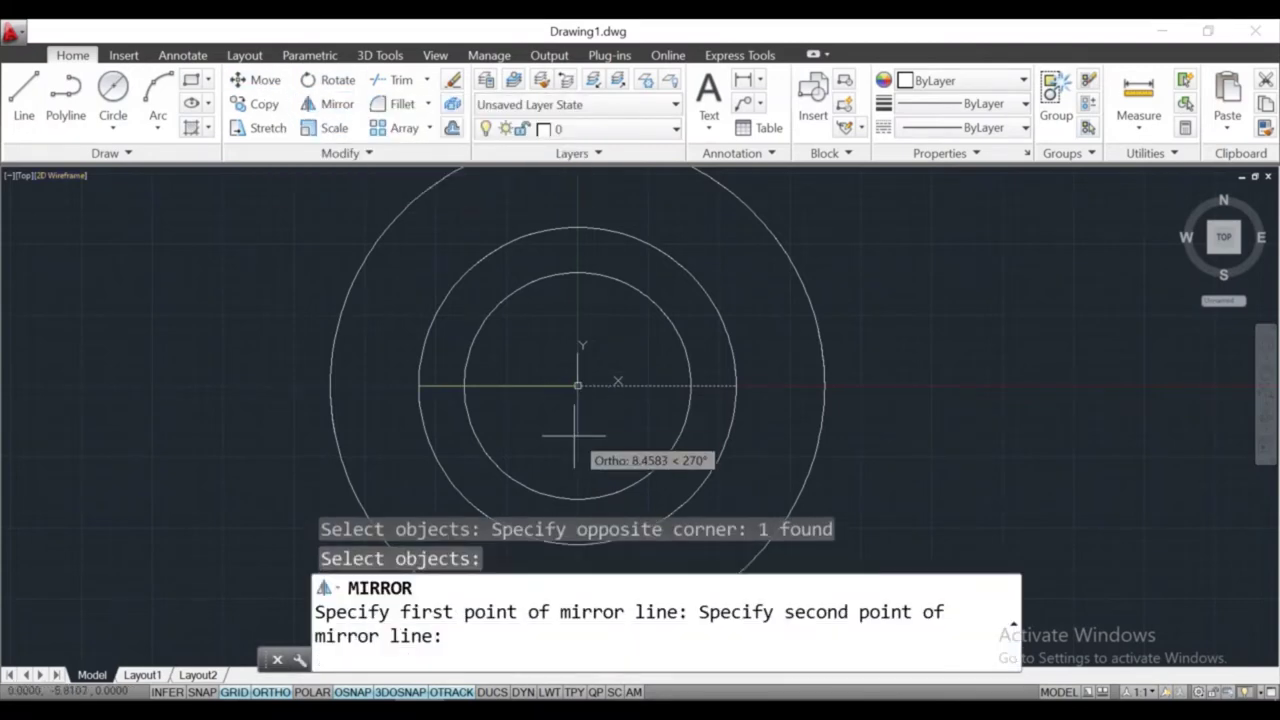
{"action": "left_click", "coordinate": [580, 370]}
{"action": "key", "text": "Return"}
{"action": "left_click", "coordinate": [589, 403]}
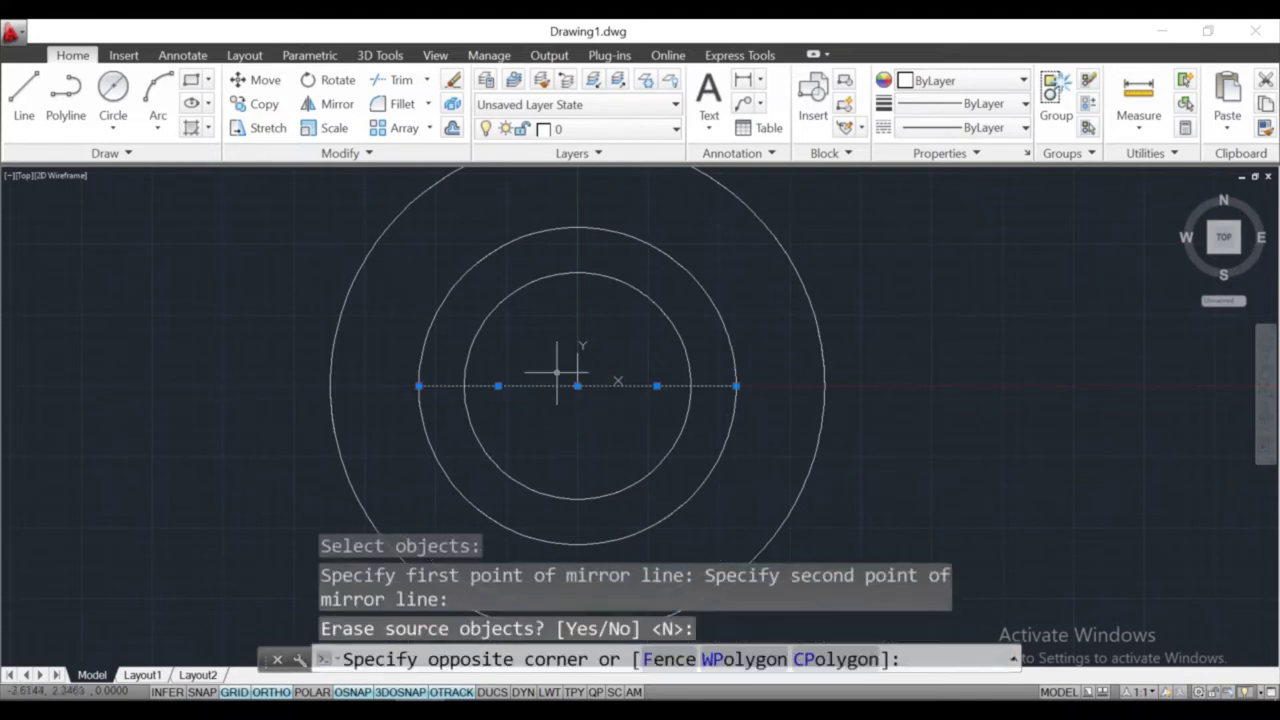
{"action": "left_click", "coordinate": [557, 373]}
{"action": "type", "text": "j"}
{"action": "key", "text": "Return"}
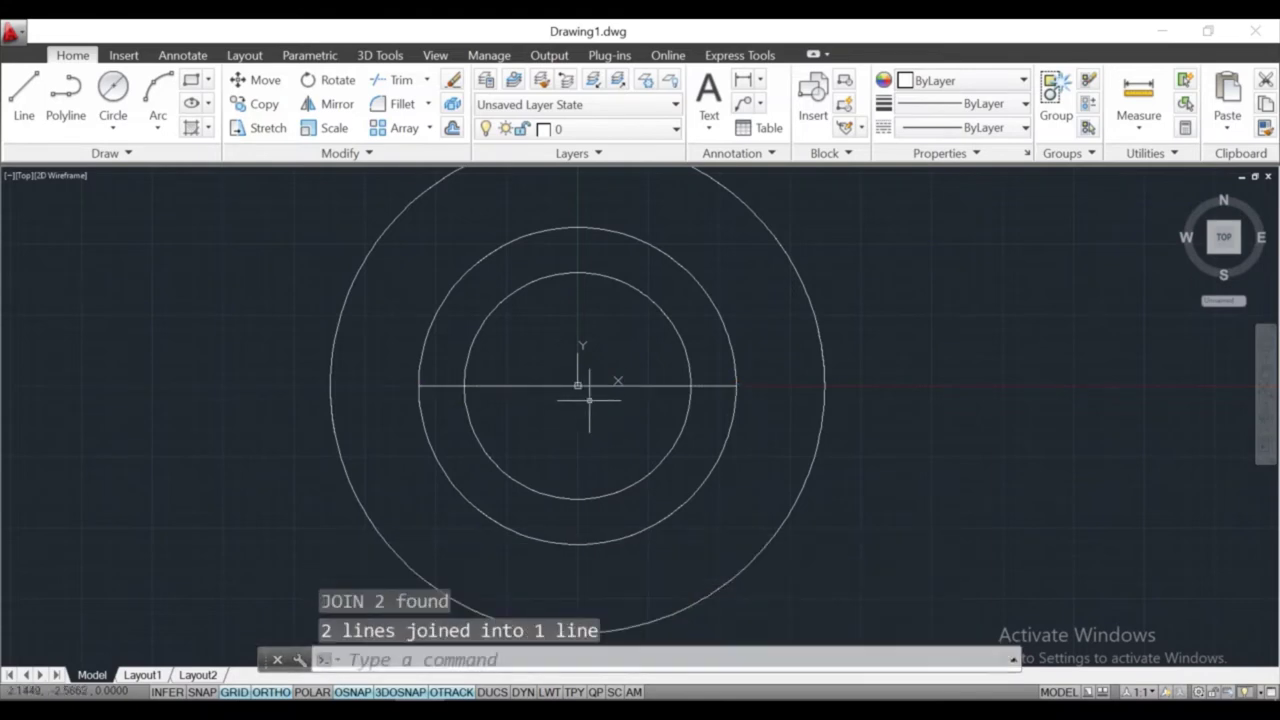
{"action": "left_click", "coordinate": [401, 80]}
{"action": "key", "text": "Return"}
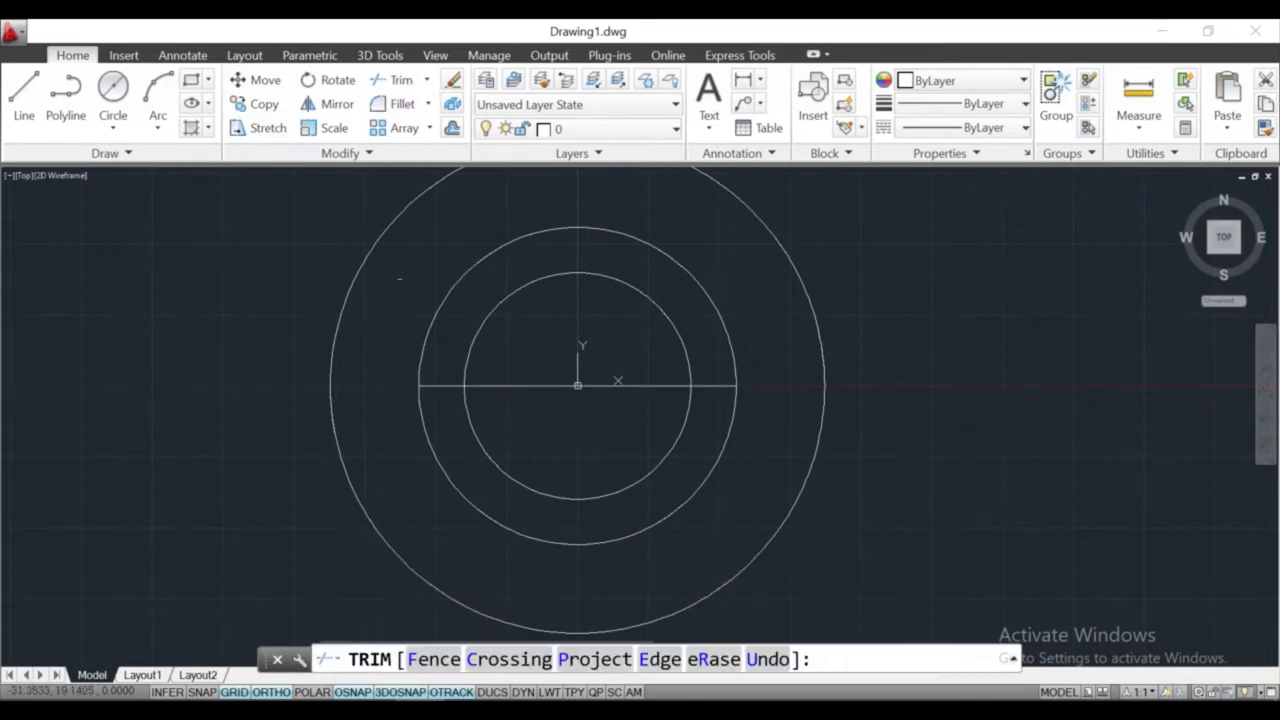
{"action": "left_click", "coordinate": [533, 281]}
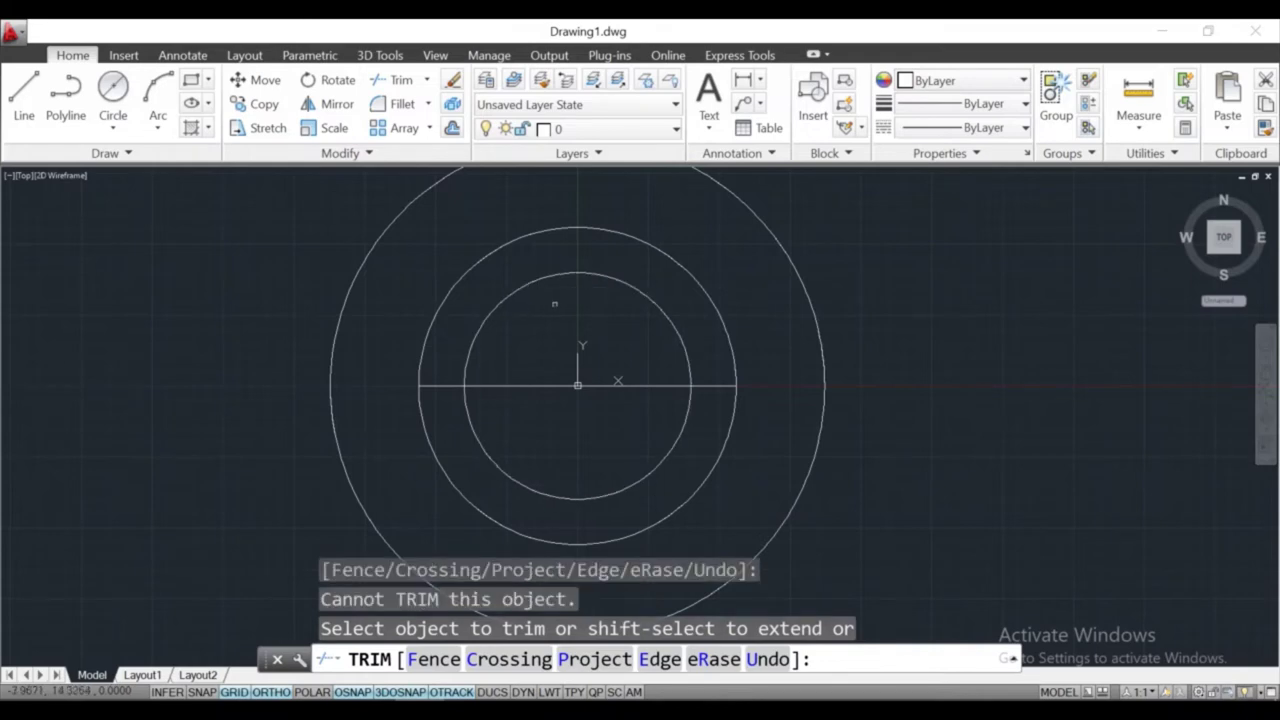
{"action": "key", "text": "Escape"}
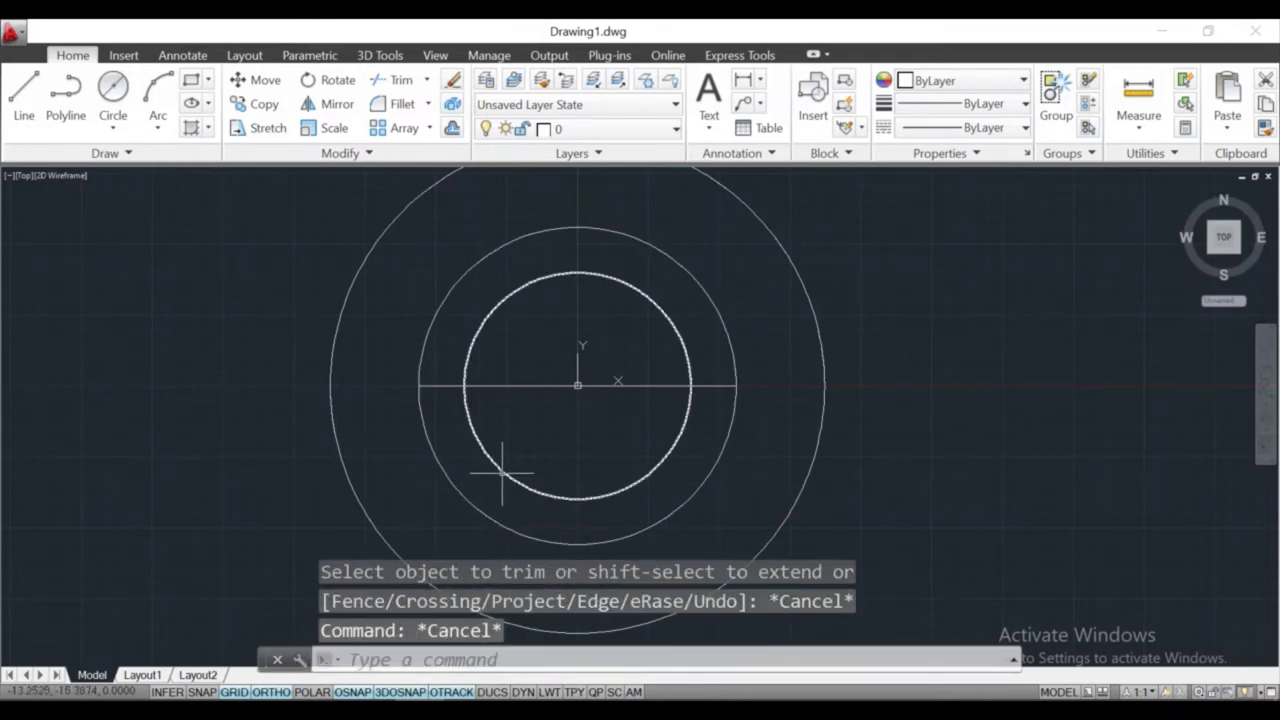
{"action": "key", "text": "Escape"}
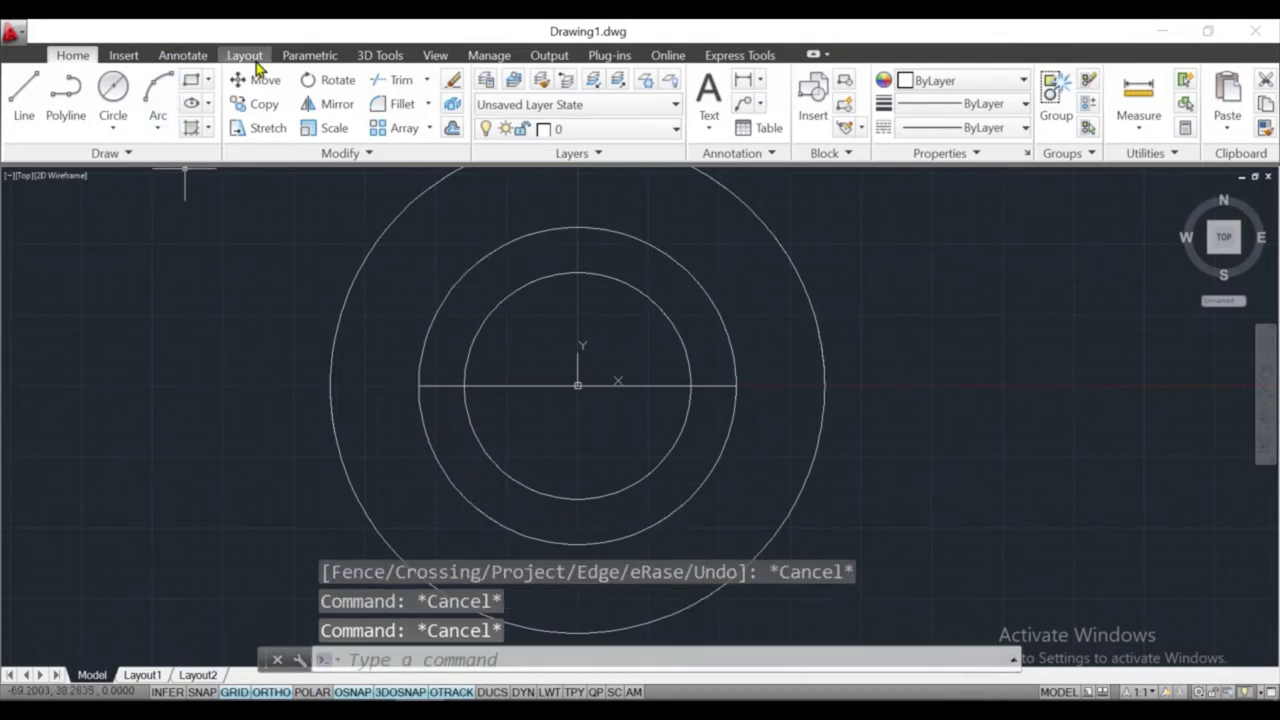
{"action": "left_click", "coordinate": [397, 95]}
{"action": "mouse_move", "coordinate": [229, 291]}
{"action": "middle_mouse_down", "text": "shift"}
{"action": "mouse_move", "coordinate": [301, 250]}
{"action": "mouse_move", "coordinate": [214, 251]}
{"action": "middle_mouse_up", "text": "shift"}
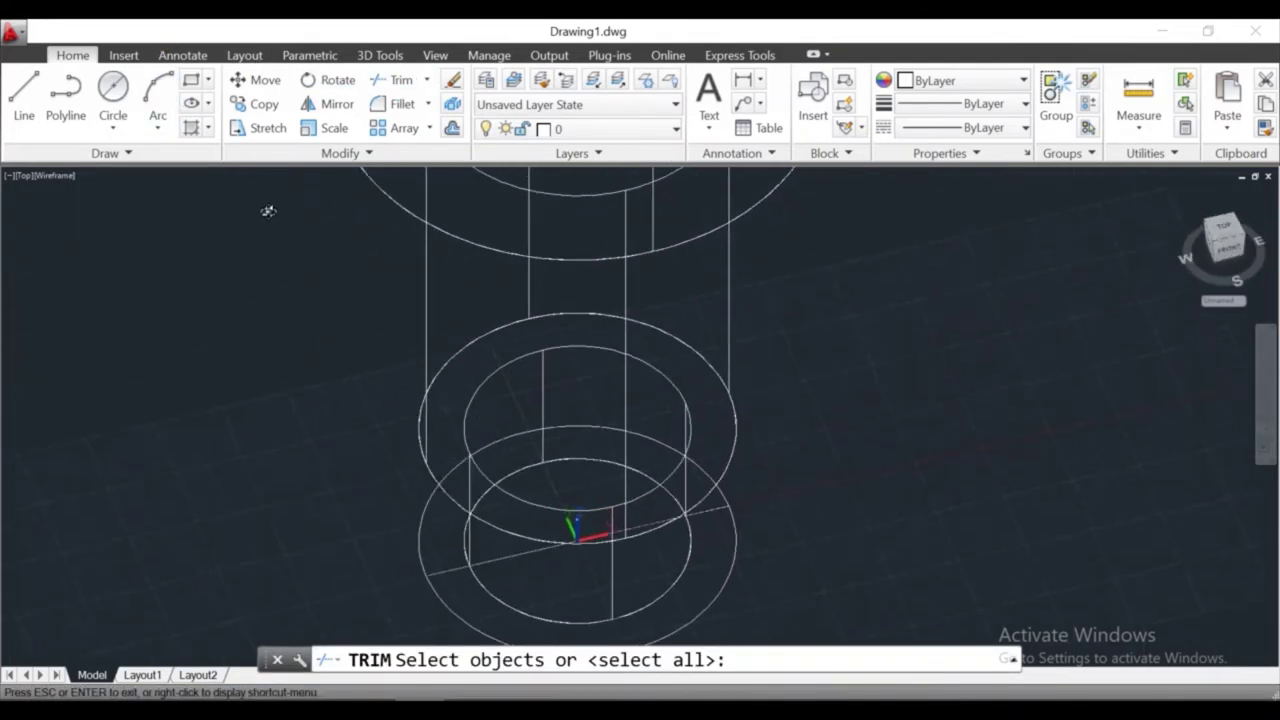
Trim away the upper arc of the lower outer circle, leaving a half-circle
{"action": "key", "text": "Return"}
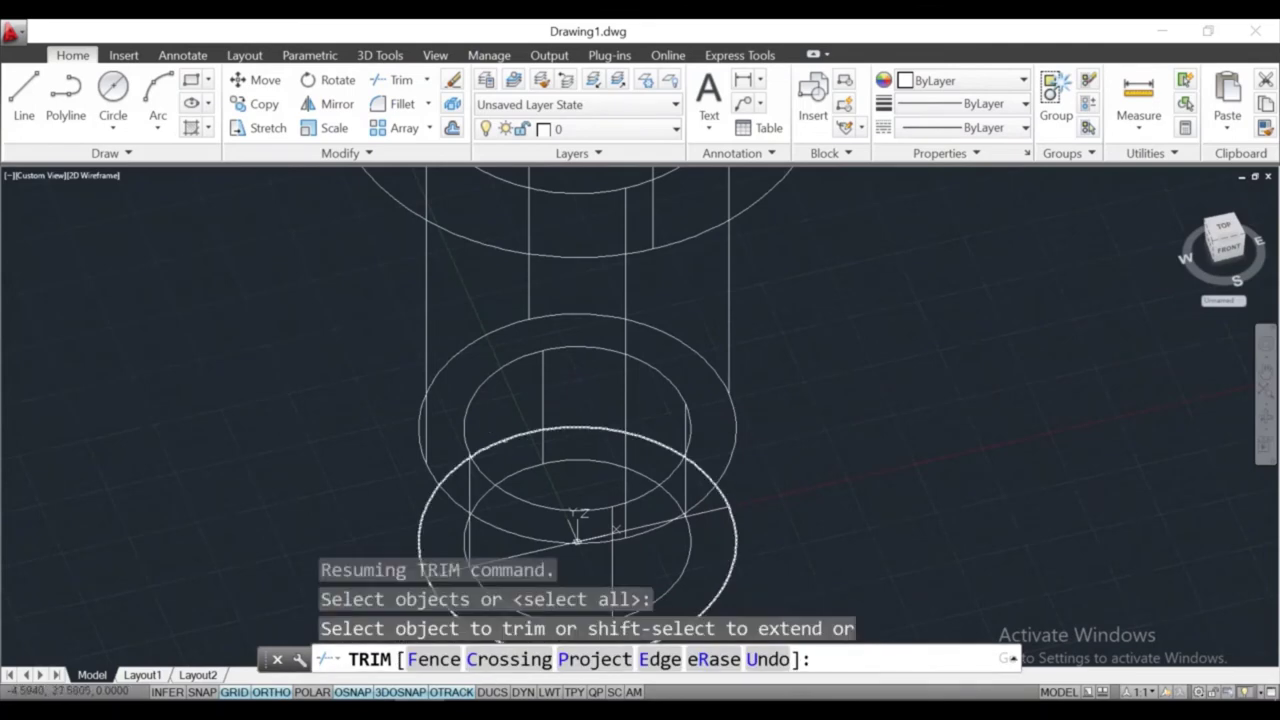
{"action": "left_click", "coordinate": [503, 441]}
{"action": "key", "text": "Escape"}
Join the half-circle and its diameter line into one closed polyline
{"action": "scroll", "coordinate": [423, 391], "scroll_direction": "down", "scroll_amount": 3}
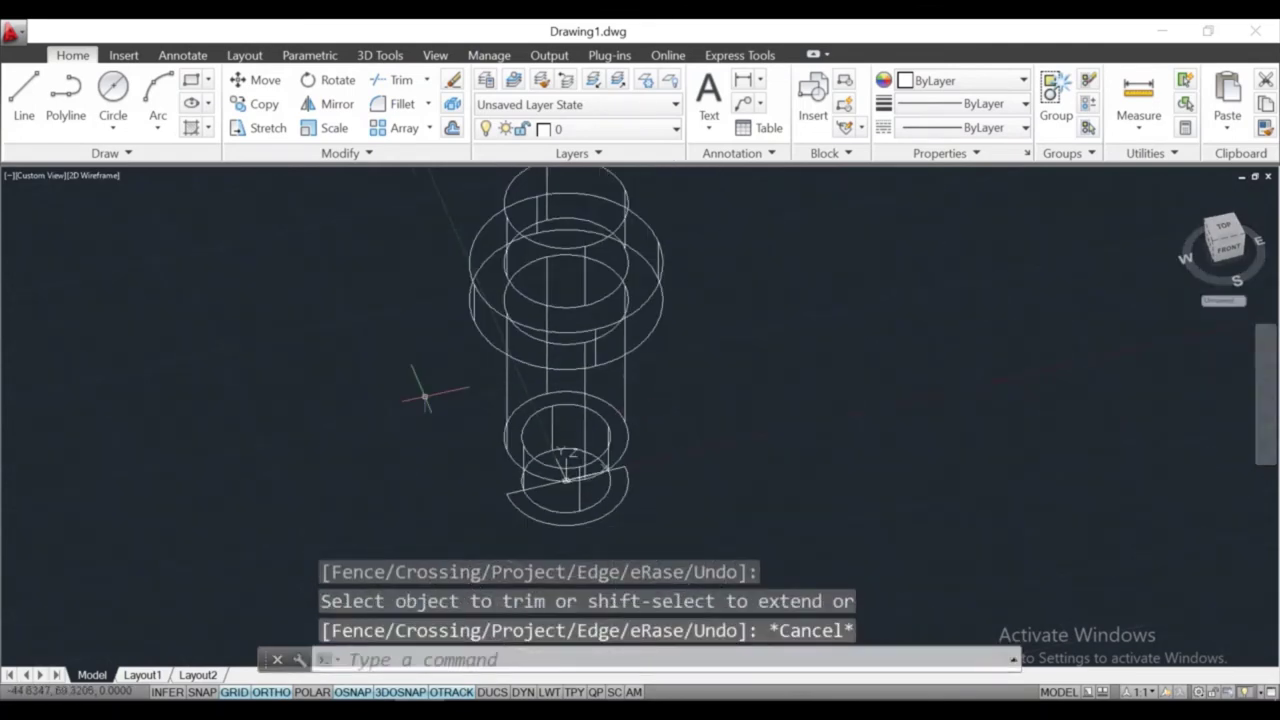
{"action": "scroll", "coordinate": [443, 394], "scroll_direction": "down", "scroll_amount": 1}
{"action": "middle_click_drag", "start_coordinate": [443, 394], "coordinate": [467, 397]}
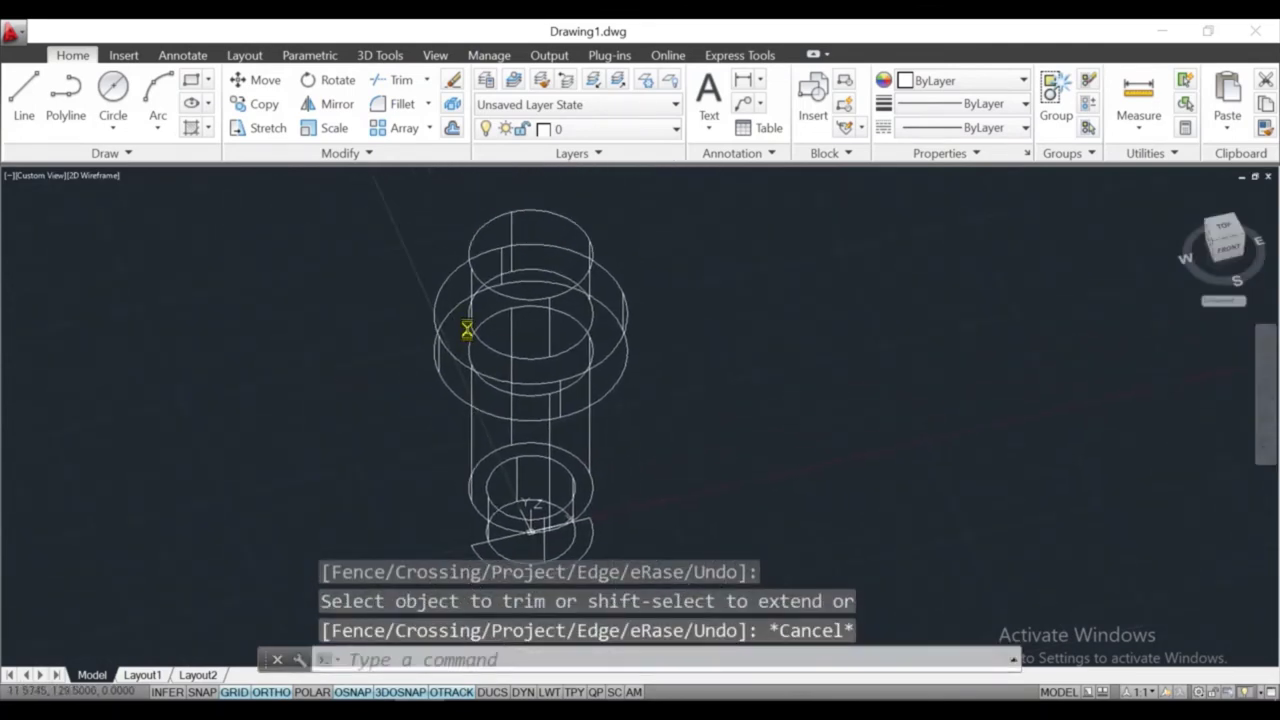
{"action": "mouse_move", "coordinate": [467, 330]}
{"action": "middle_mouse_down", "text": "shift"}
{"action": "mouse_move", "coordinate": [466, 371]}
{"action": "mouse_move", "coordinate": [403, 369]}
{"action": "middle_mouse_up", "text": "shift"}
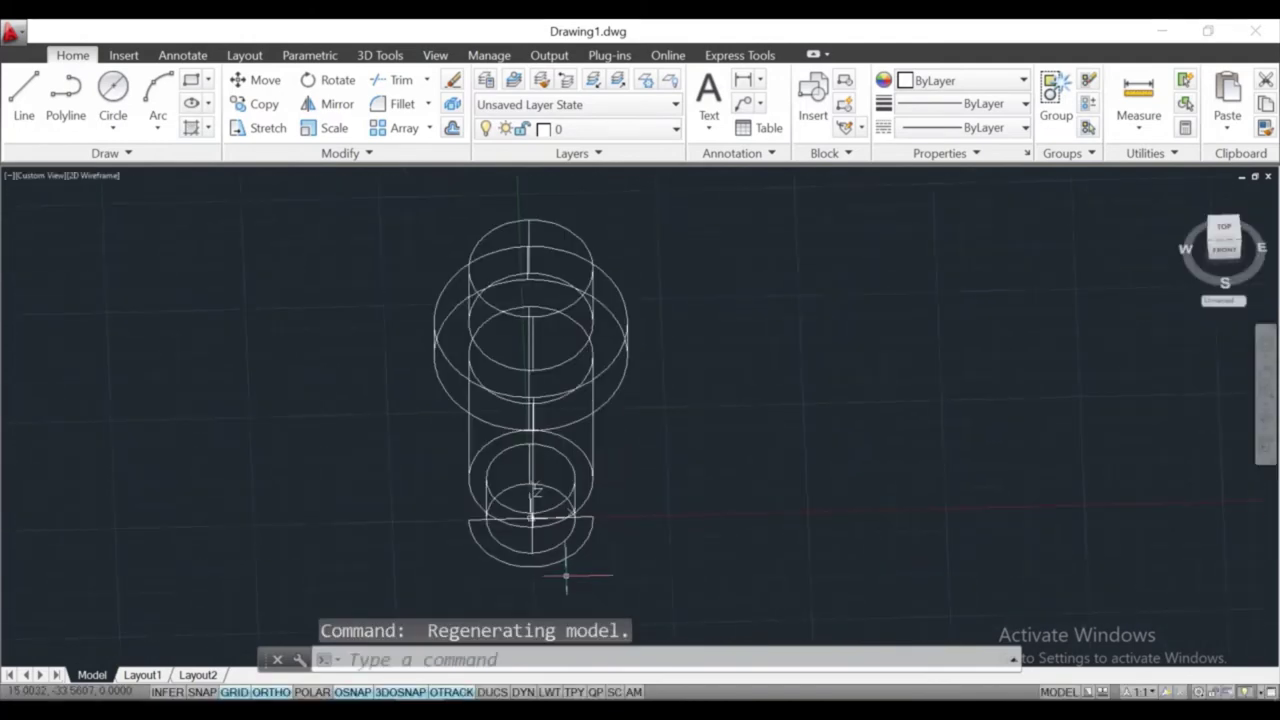
{"action": "scroll", "coordinate": [566, 575], "scroll_direction": "up", "scroll_amount": 4}
{"action": "left_click_drag", "start_coordinate": [646, 480], "coordinate": [610, 445]}
{"action": "type", "text": "J"}
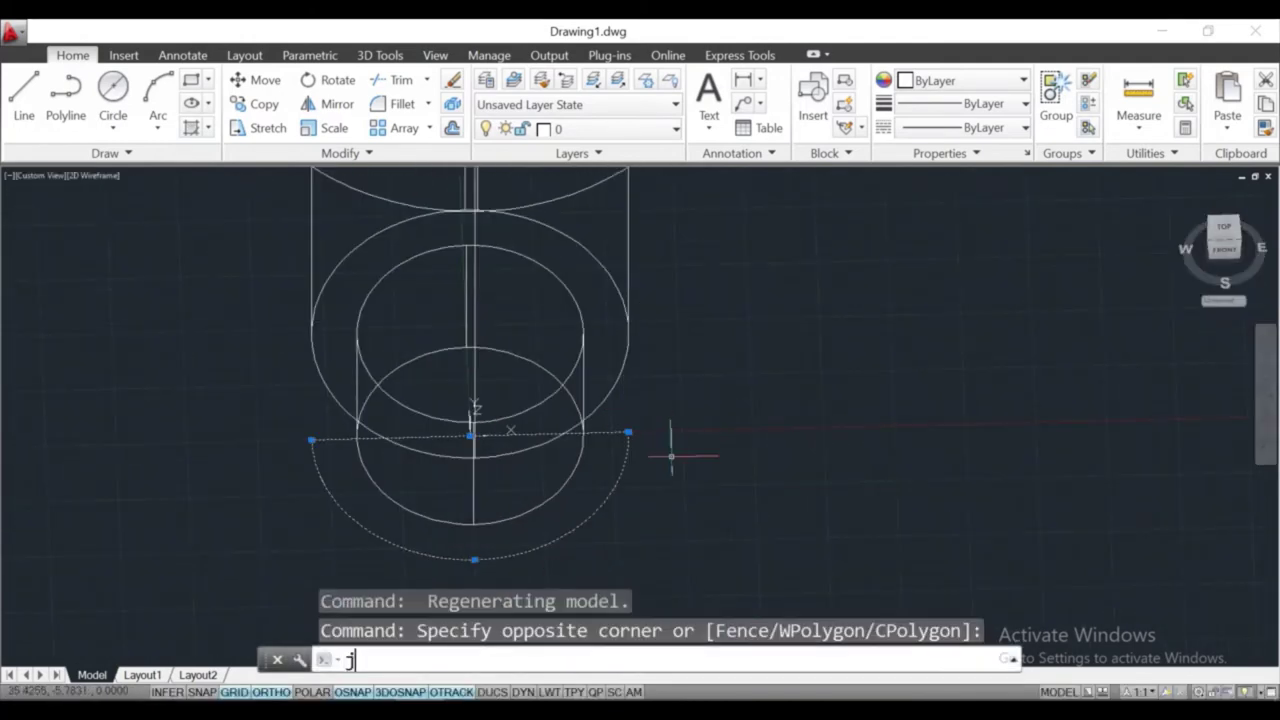
{"action": "key", "text": "Return"}
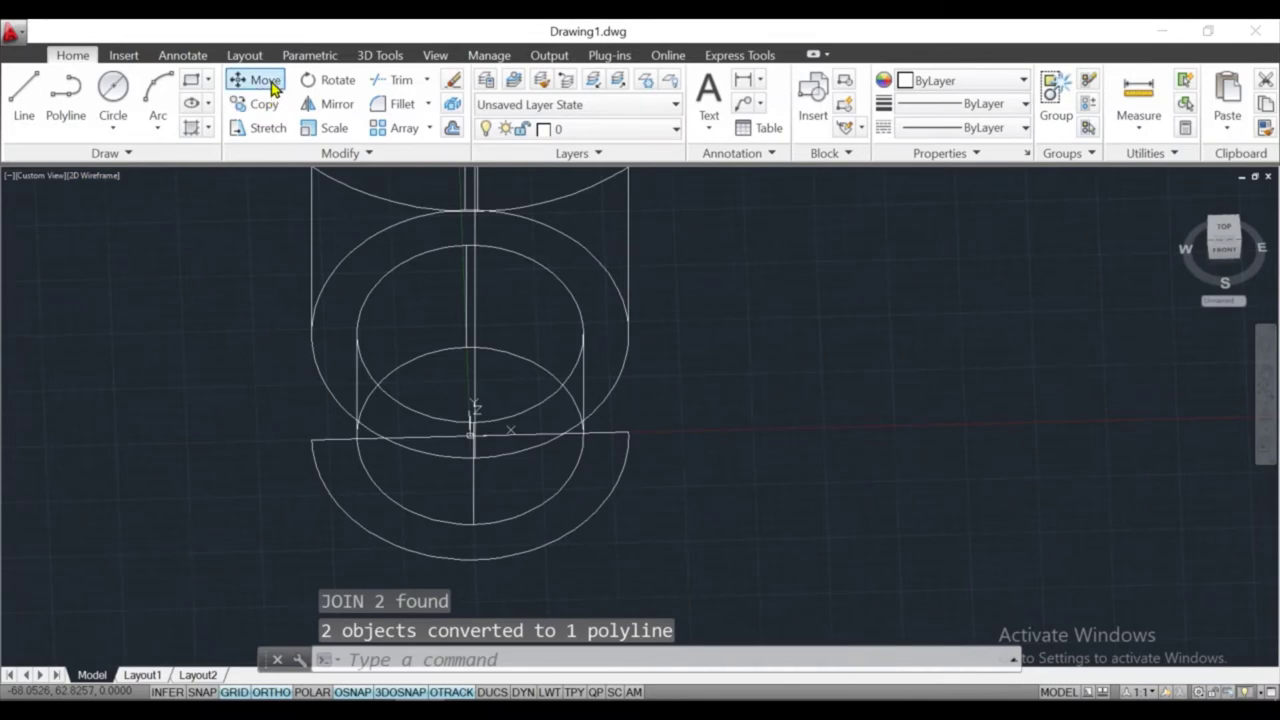
{"action": "left_click", "coordinate": [265, 80]}
Select the half-circle polyline to move and use its centre as the base point
{"action": "left_click", "coordinate": [660, 470]}
{"action": "left_click", "coordinate": [628, 432]}
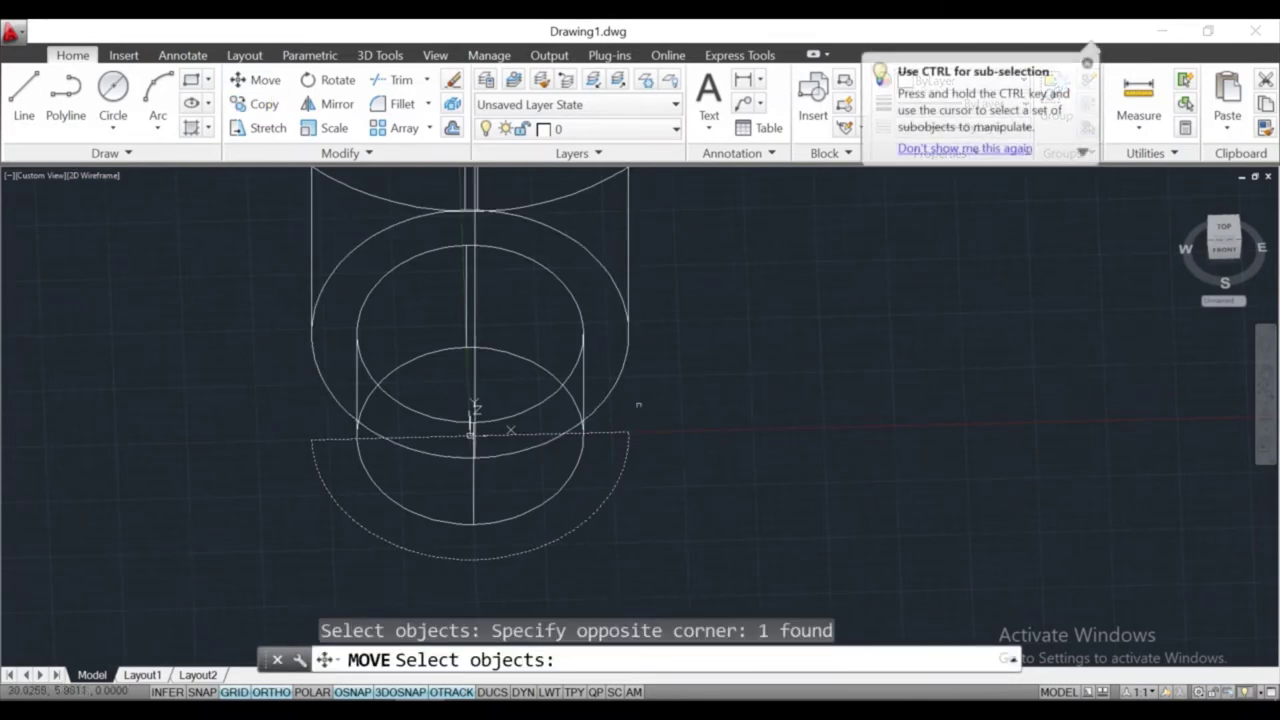
{"action": "key", "text": "Return"}
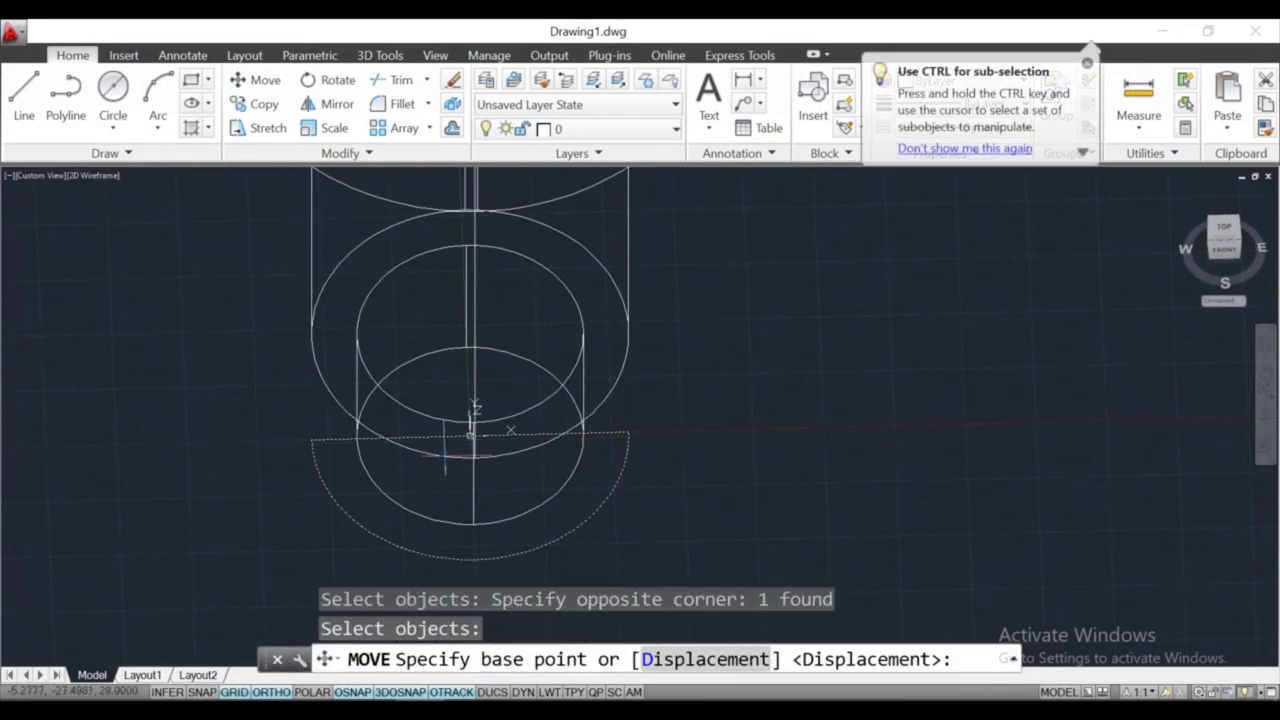
{"action": "scroll", "coordinate": [470, 432], "scroll_direction": "up", "scroll_amount": 2}
{"action": "scroll", "coordinate": [510, 480], "scroll_direction": "up", "scroll_amount": 3}
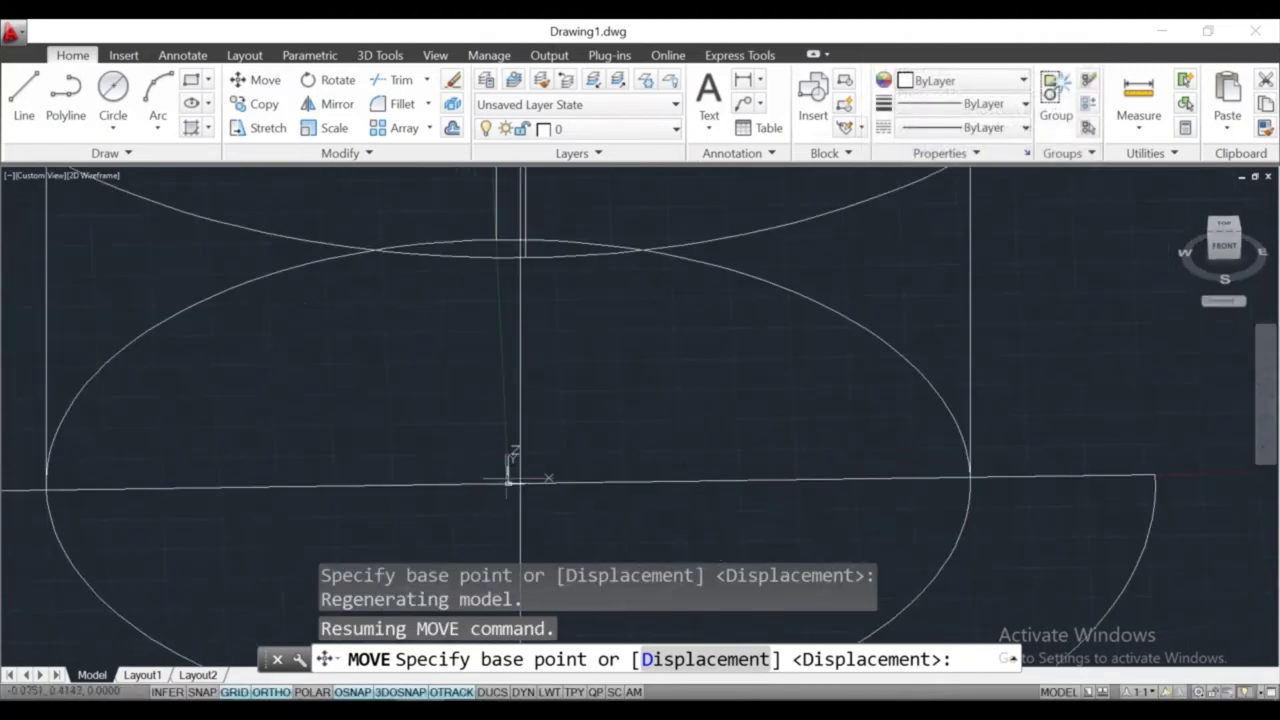
{"action": "scroll", "coordinate": [513, 470], "scroll_direction": "down", "scroll_amount": 3}
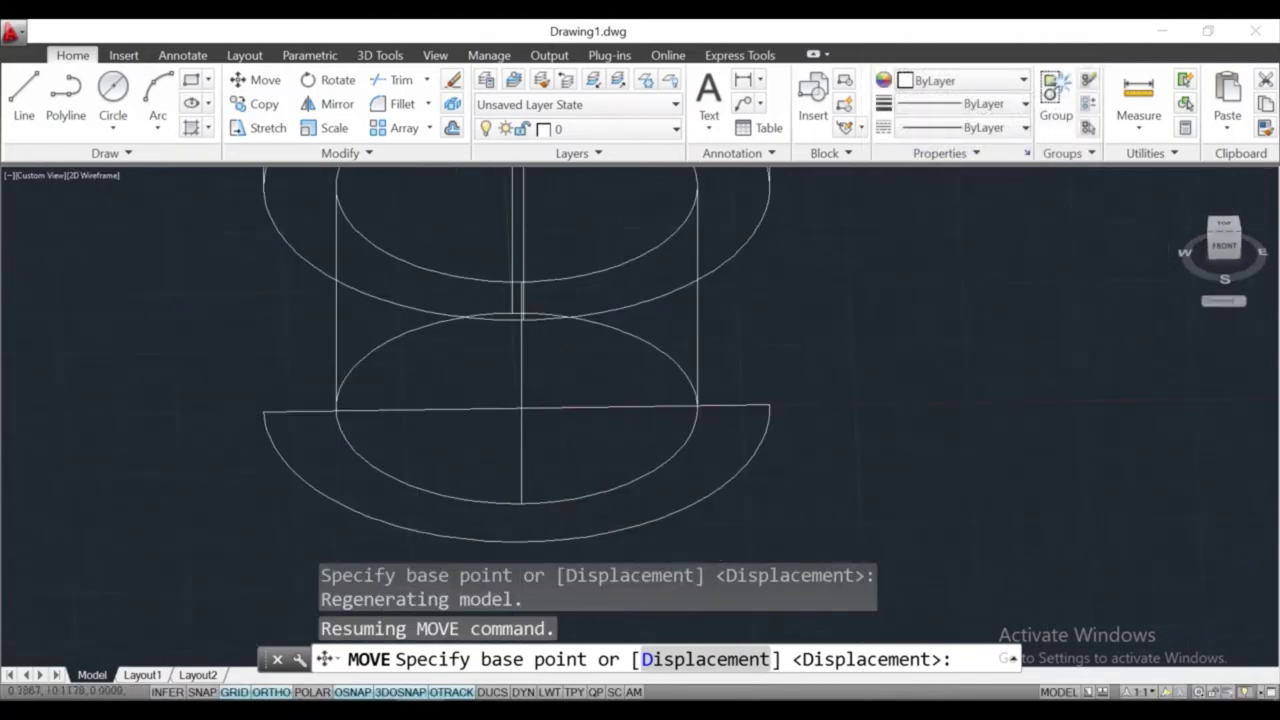
{"action": "mouse_move", "coordinate": [513, 470]}
{"action": "middle_mouse_down", "text": "shift"}
{"action": "mouse_move", "coordinate": [543, 400]}
{"action": "mouse_move", "coordinate": [514, 351]}
{"action": "mouse_move", "coordinate": [455, 334]}
{"action": "mouse_move", "coordinate": [286, 354]}
{"action": "middle_mouse_up", "text": "shift"}
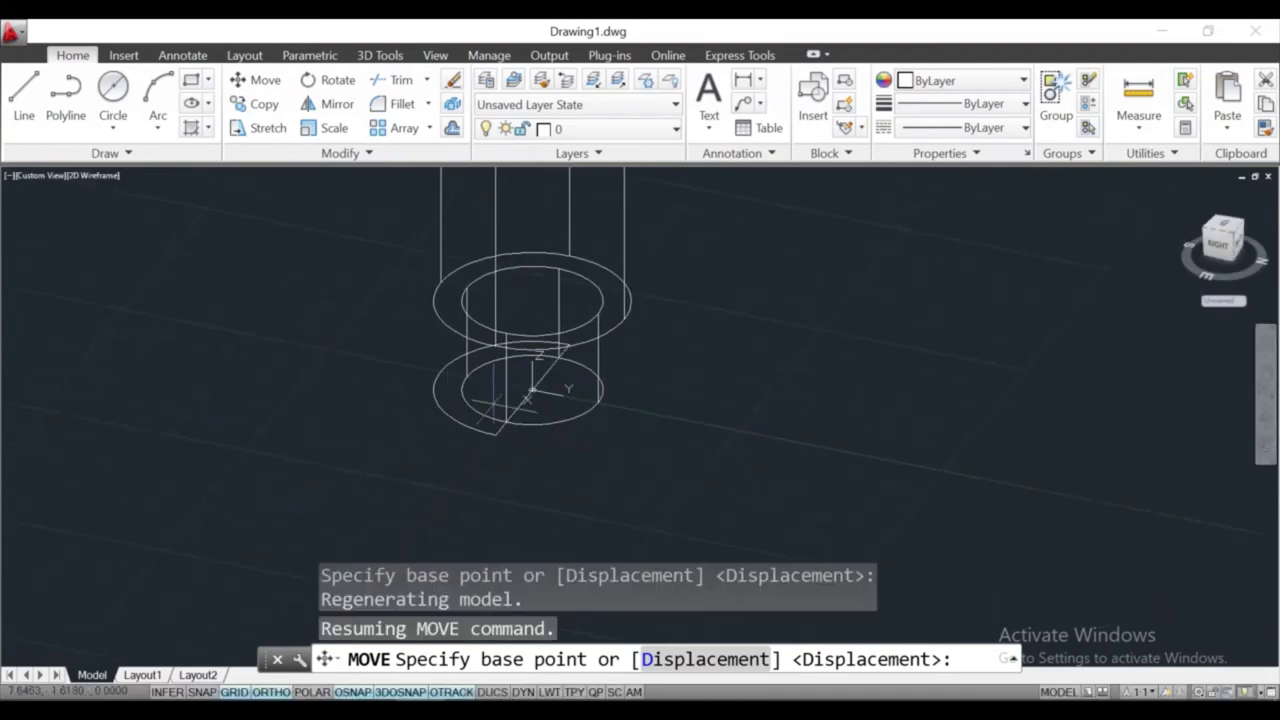
{"action": "left_click", "coordinate": [530, 390]}
Place the half-circle at the centre of the upper cylinder's top face
{"action": "scroll", "coordinate": [543, 349], "scroll_direction": "down", "scroll_amount": 5}
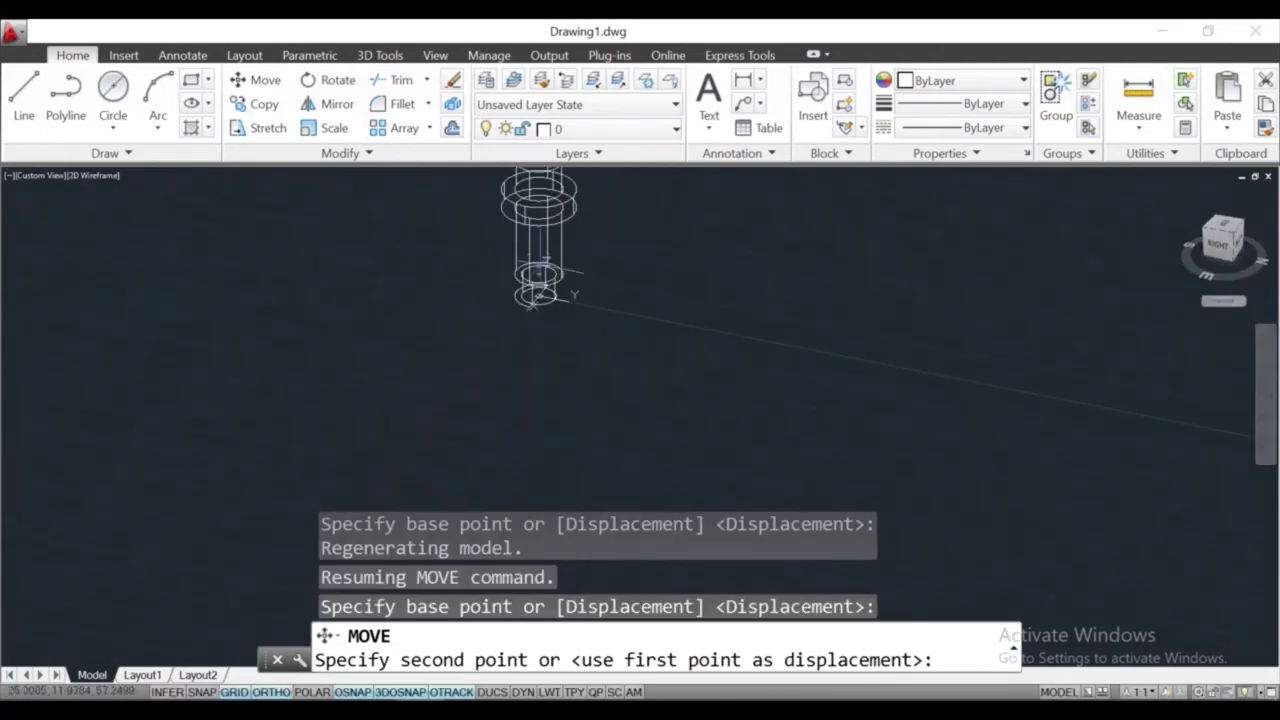
{"action": "middle_click_drag", "start_coordinate": [491, 320], "coordinate": [483, 450]}
{"action": "scroll", "coordinate": [483, 450], "scroll_direction": "up", "scroll_amount": 5}
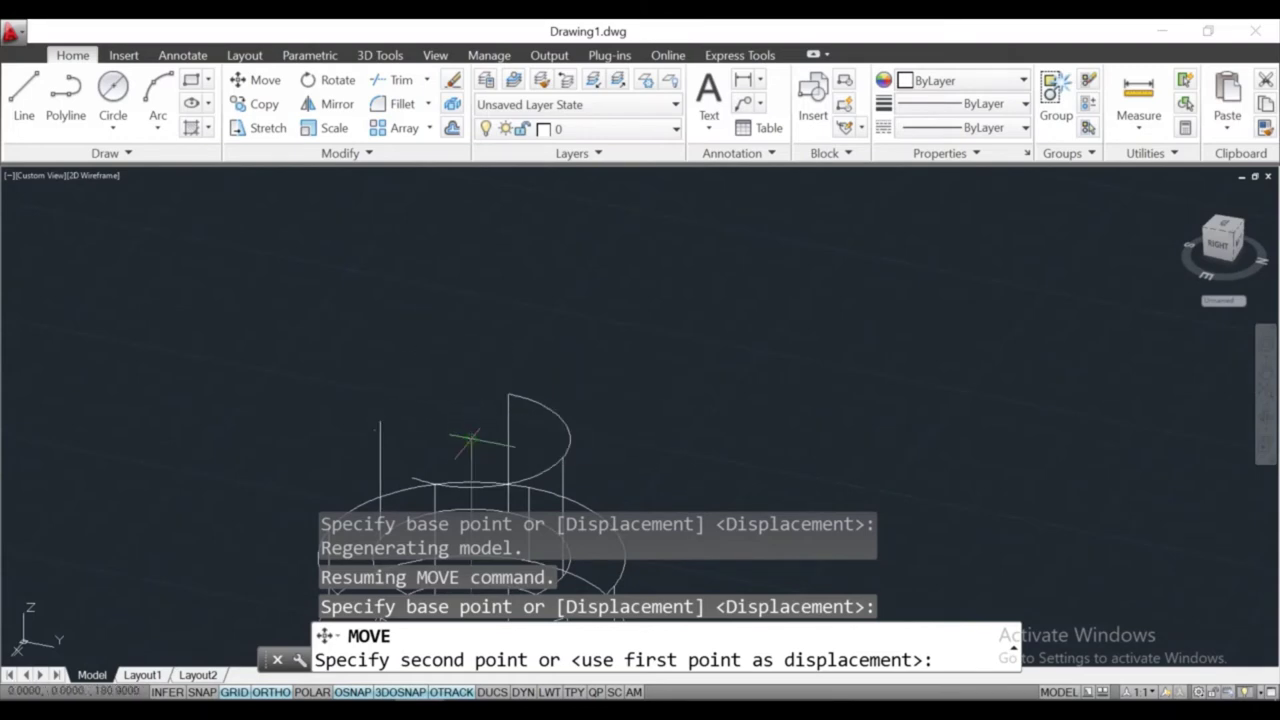
{"action": "left_click", "coordinate": [470, 438]}
{"action": "key", "text": "Escape"}
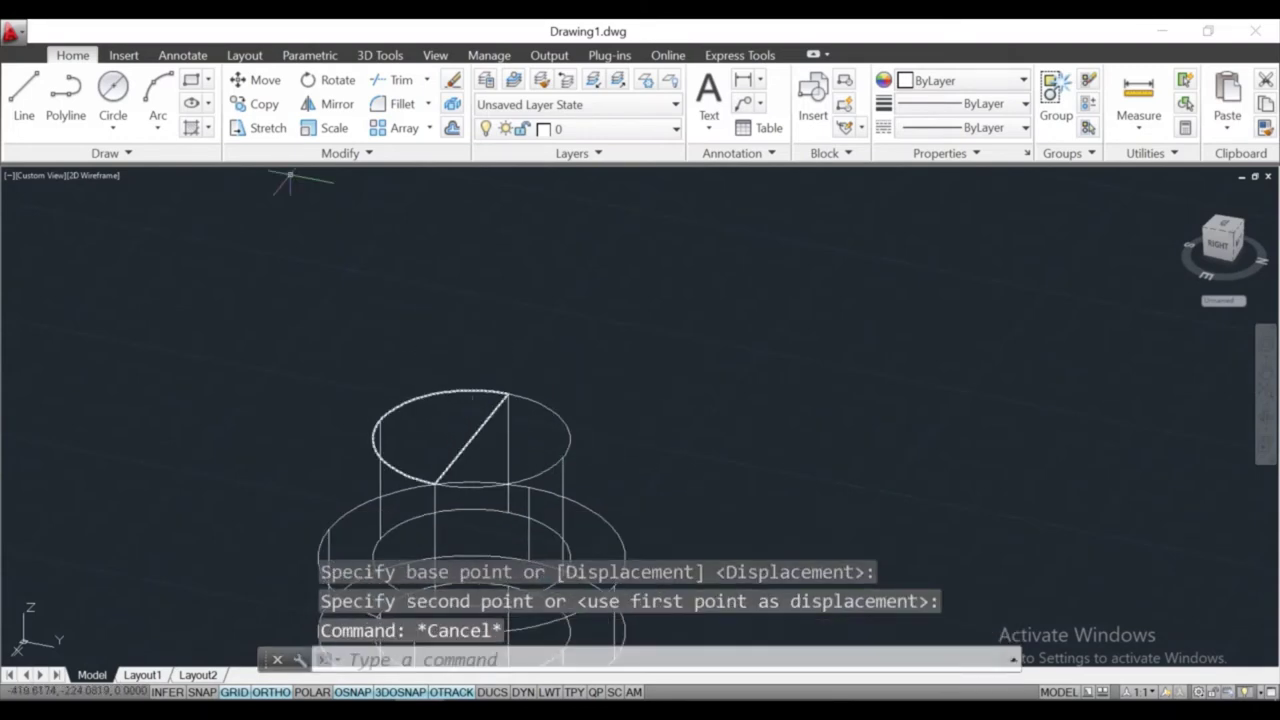
{"action": "left_click", "coordinate": [366, 56]}
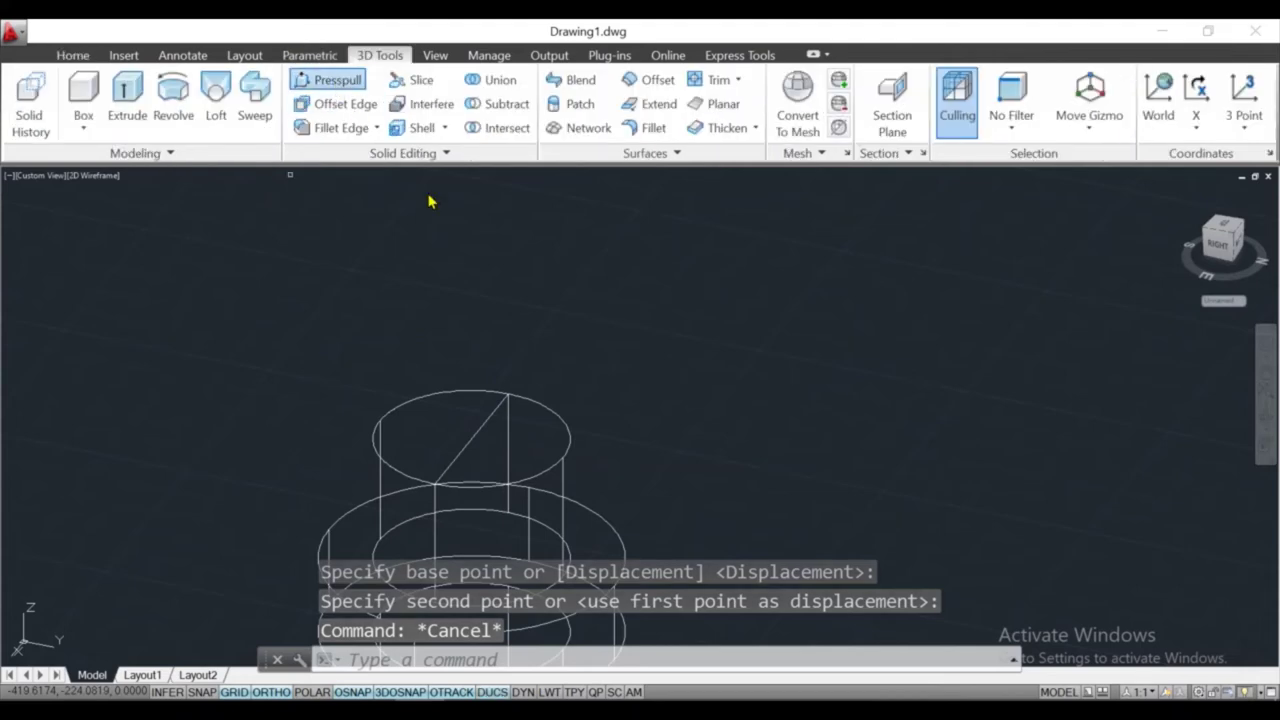
Press-pull the half-circle on the cylinder top 193.8 upward into a half-cylinder solid
{"action": "left_click", "coordinate": [325, 80]}
{"action": "left_click", "coordinate": [465, 441]}
{"action": "type", "text": "193.8"}
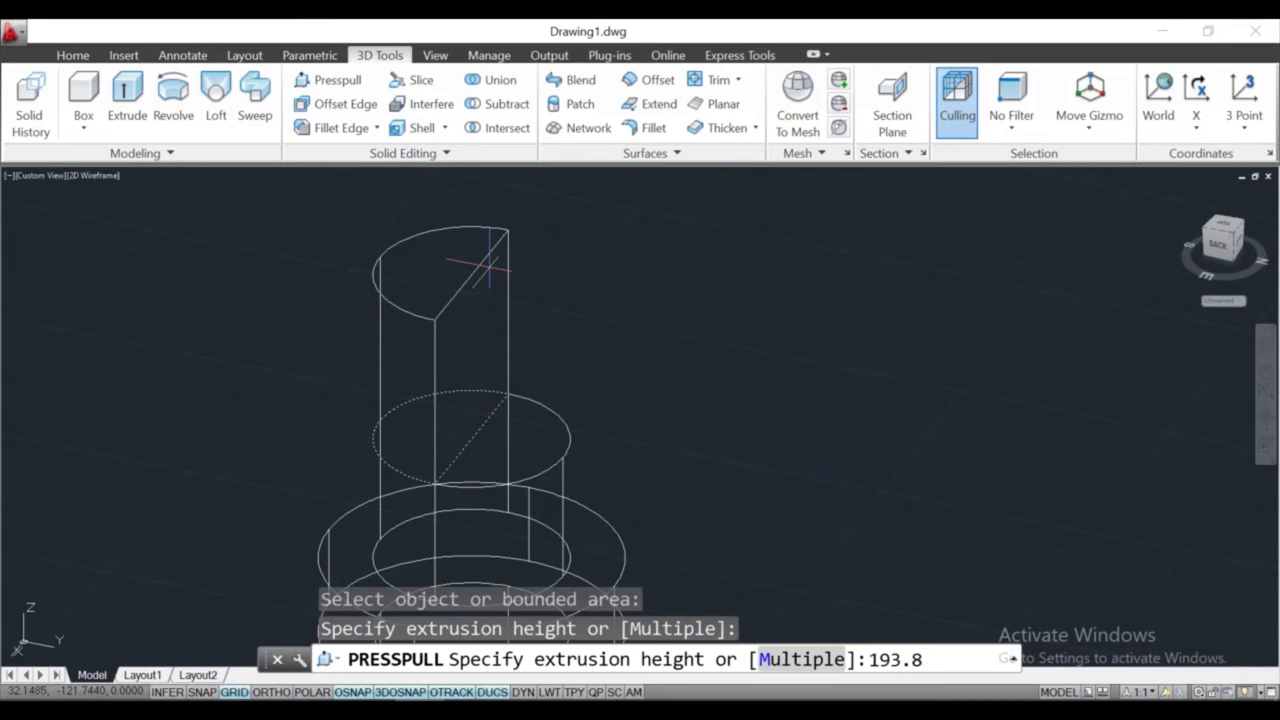
{"action": "key", "text": "Return"}
{"action": "key", "text": "Return"}
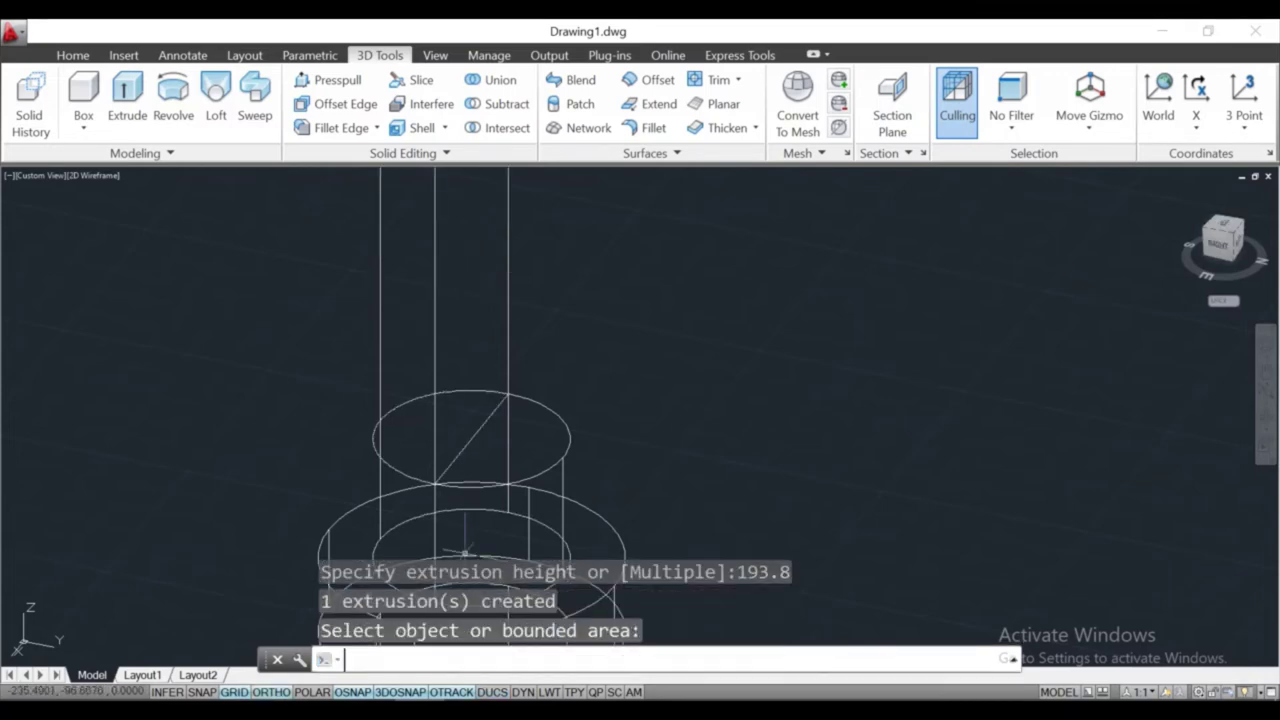
{"action": "scroll", "coordinate": [465, 551], "scroll_direction": "down", "scroll_amount": 5}
{"action": "mouse_move", "coordinate": [470, 320]}
{"action": "middle_mouse_down", "text": "shift"}
{"action": "mouse_move", "coordinate": [486, 289]}
{"action": "mouse_move", "coordinate": [260, 217]}
{"action": "mouse_move", "coordinate": [400, 237]}
{"action": "mouse_move", "coordinate": [529, 199]}
{"action": "mouse_move", "coordinate": [434, 194]}
{"action": "middle_mouse_up", "text": "shift"}
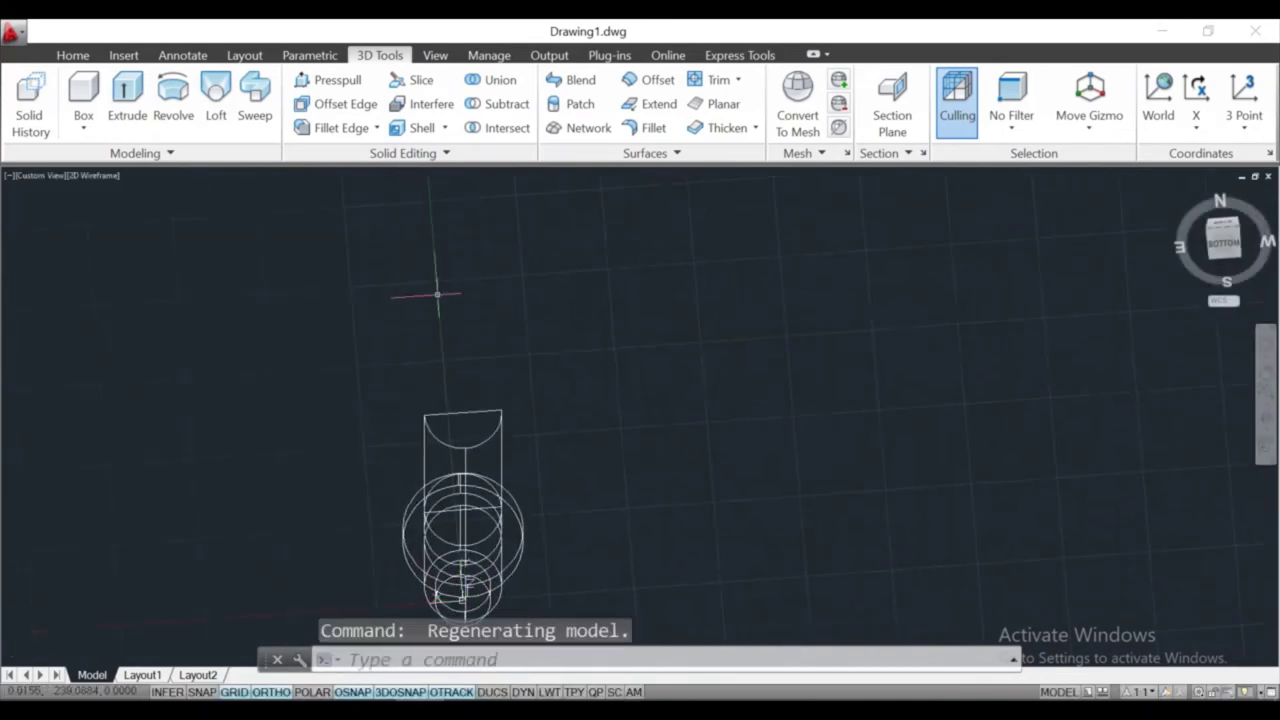
Select the tall solid and orbit to view it from another side
{"action": "right_click", "coordinate": [420, 715]}
{"action": "left_click", "coordinate": [658, 505]}
{"action": "left_click", "coordinate": [465, 530]}
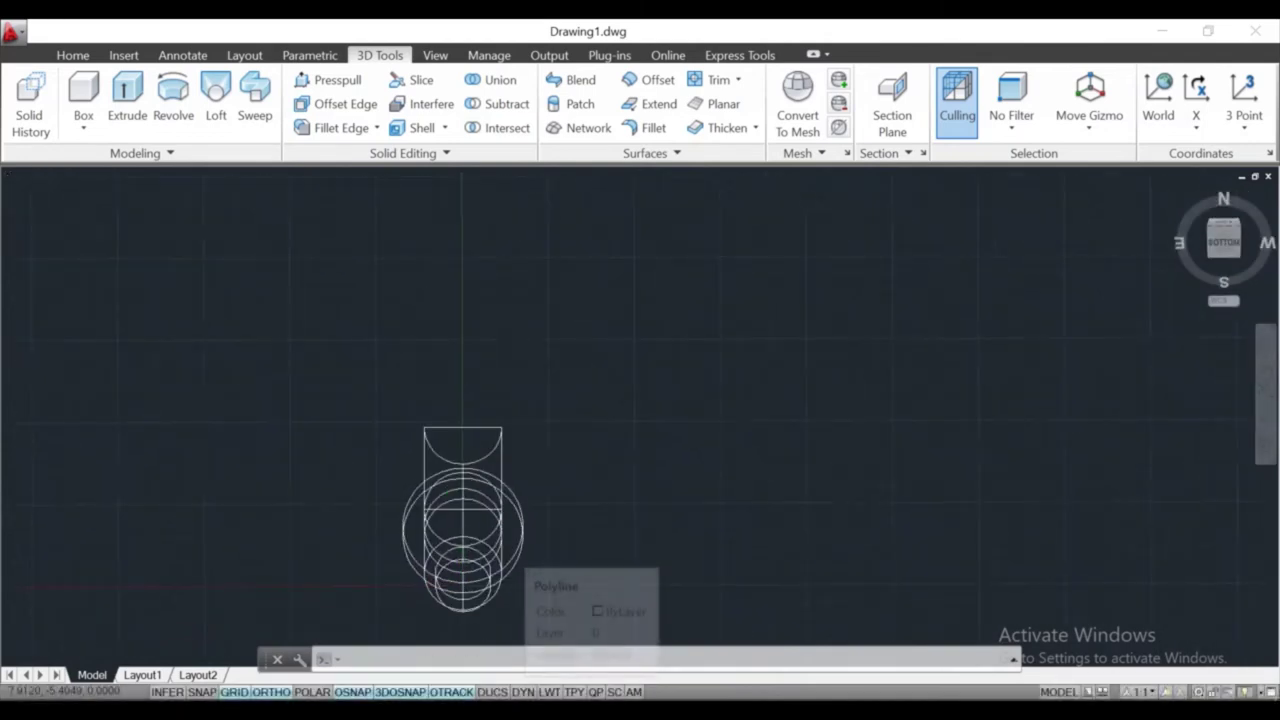
{"action": "left_click", "coordinate": [1265, 422]}
{"action": "mouse_move", "coordinate": [529, 543]}
{"action": "left_mouse_down"}
{"action": "mouse_move", "coordinate": [543, 491]}
{"action": "mouse_move", "coordinate": [615, 497]}
{"action": "mouse_move", "coordinate": [560, 500]}
{"action": "left_mouse_up"}
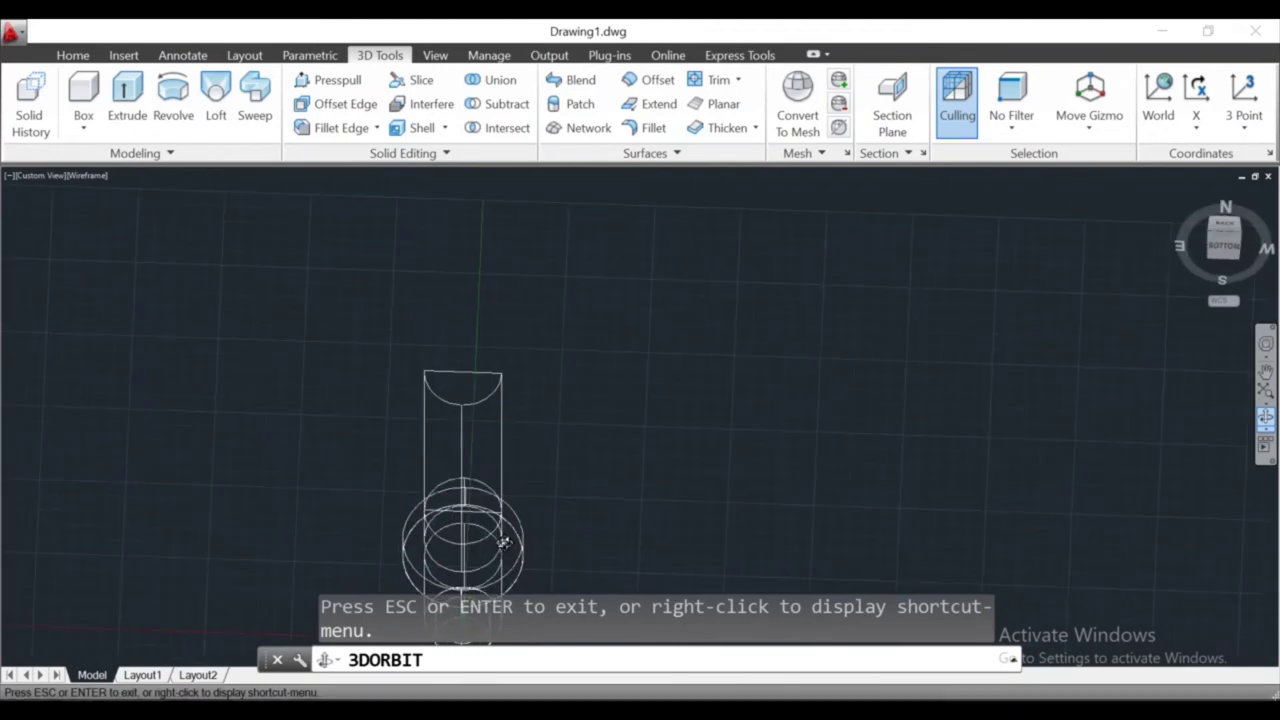
{"action": "key", "text": "Escape"}
Switch the display to Shaded and the NW Isometric view
{"action": "left_click", "coordinate": [100, 176]}
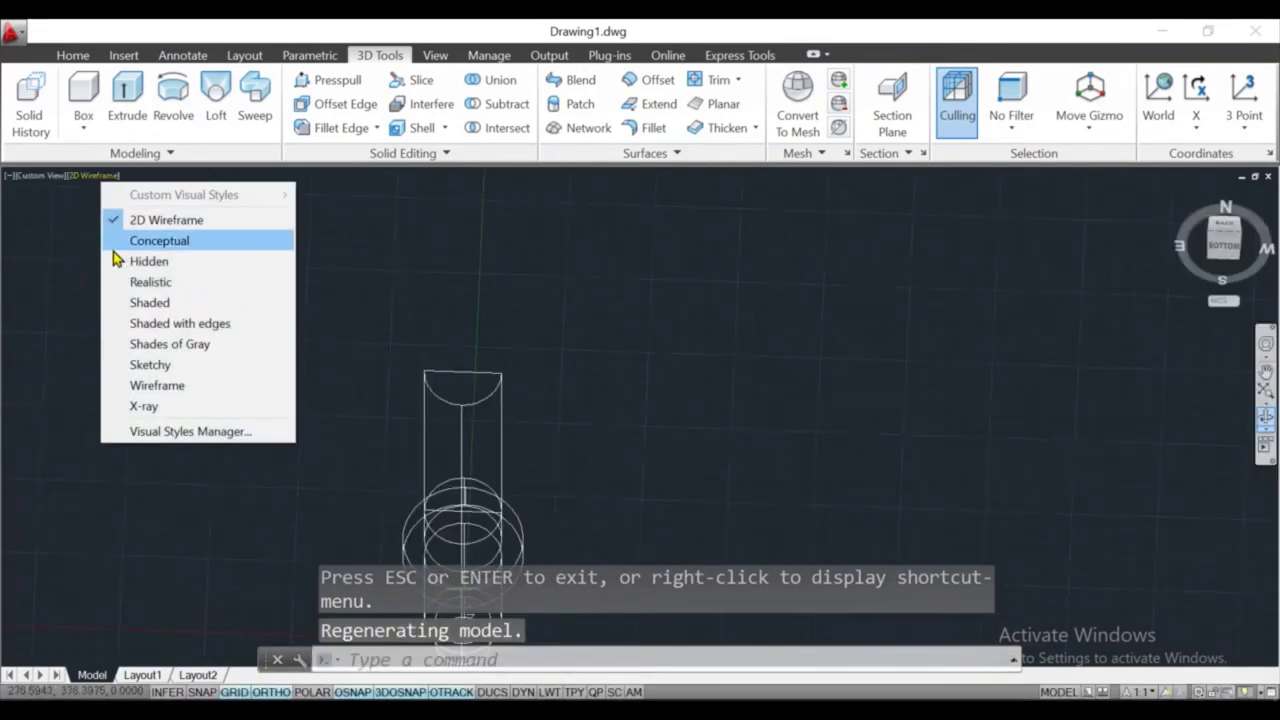
{"action": "left_click", "coordinate": [125, 298]}
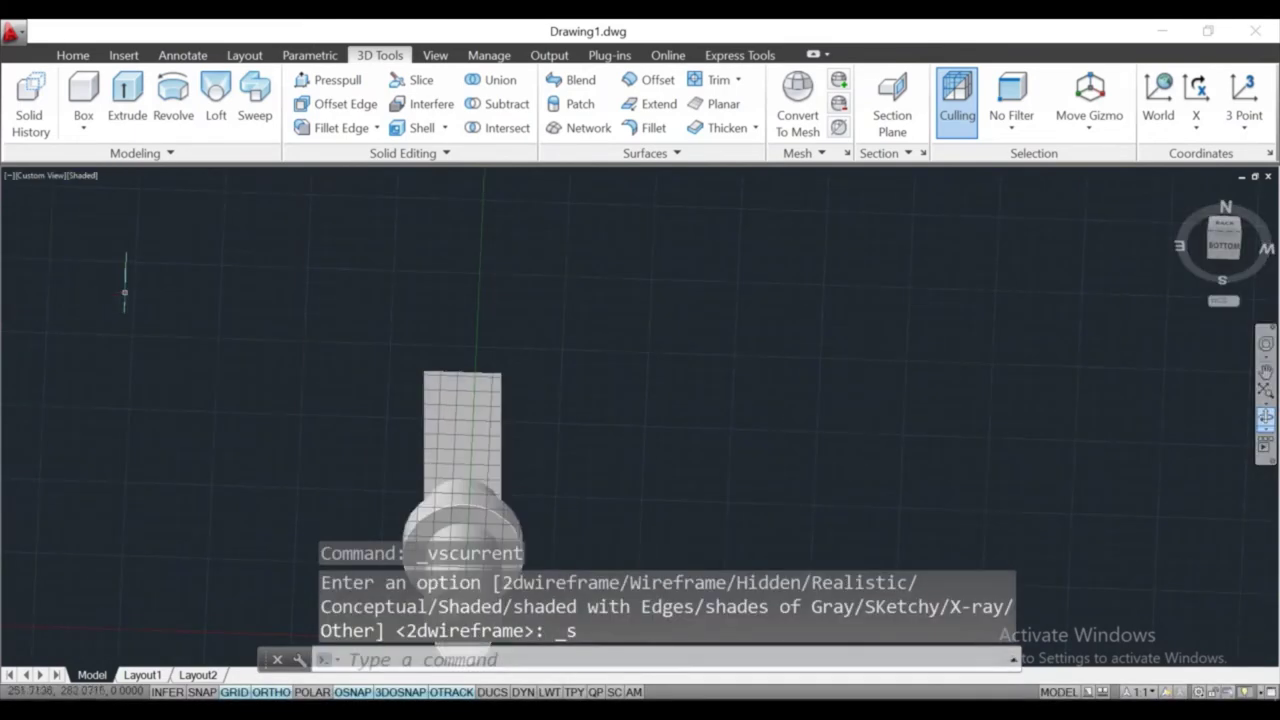
{"action": "left_click", "coordinate": [41, 177]}
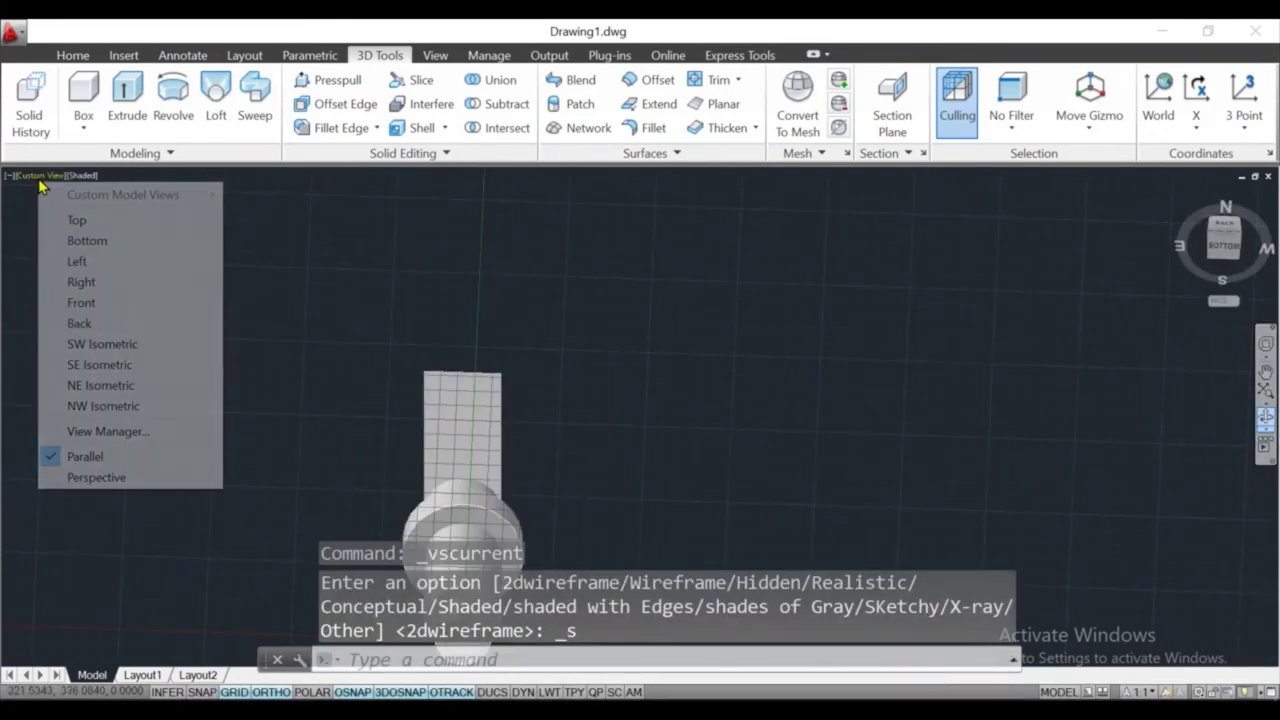
{"action": "left_click", "coordinate": [120, 406]}
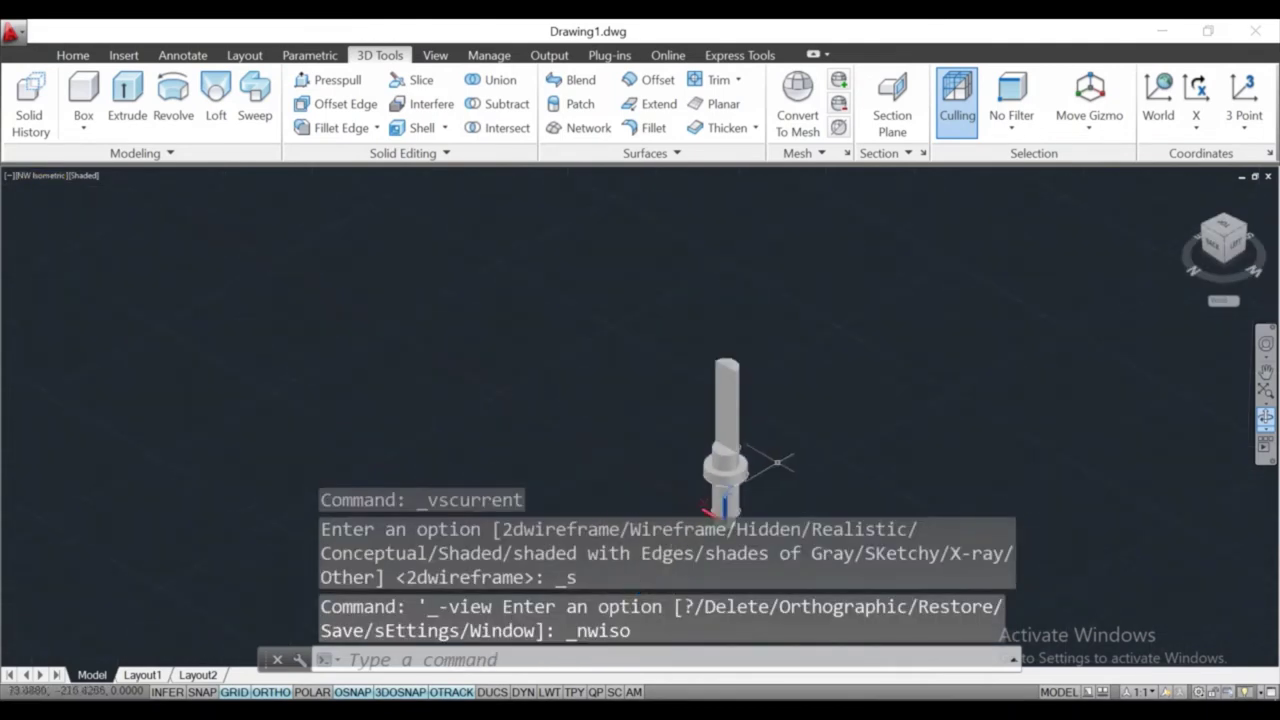
Change the visual style back to 2D Wireframe
{"action": "scroll", "coordinate": [708, 512], "scroll_direction": "up", "scroll_amount": 2}
{"action": "key", "text": "Escape"}
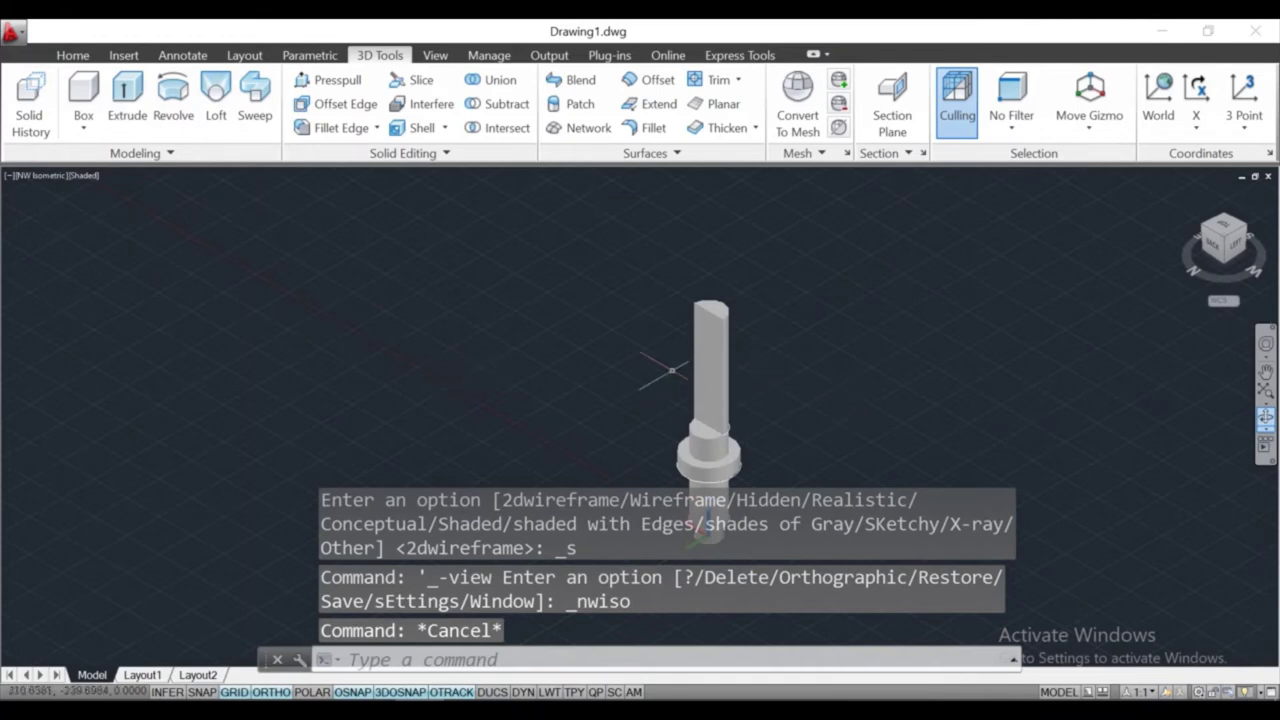
{"action": "scroll", "coordinate": [724, 322], "scroll_direction": "up", "scroll_amount": 2}
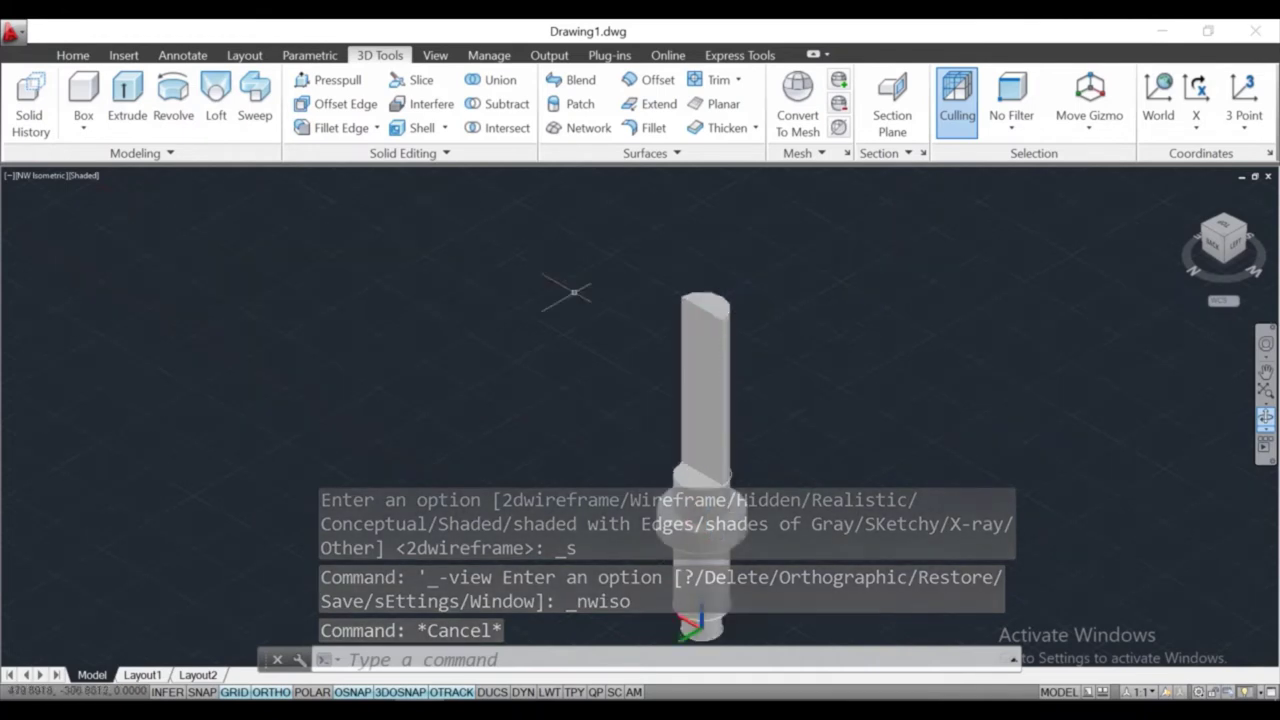
{"action": "left_click", "coordinate": [72, 177]}
{"action": "left_click", "coordinate": [94, 218]}
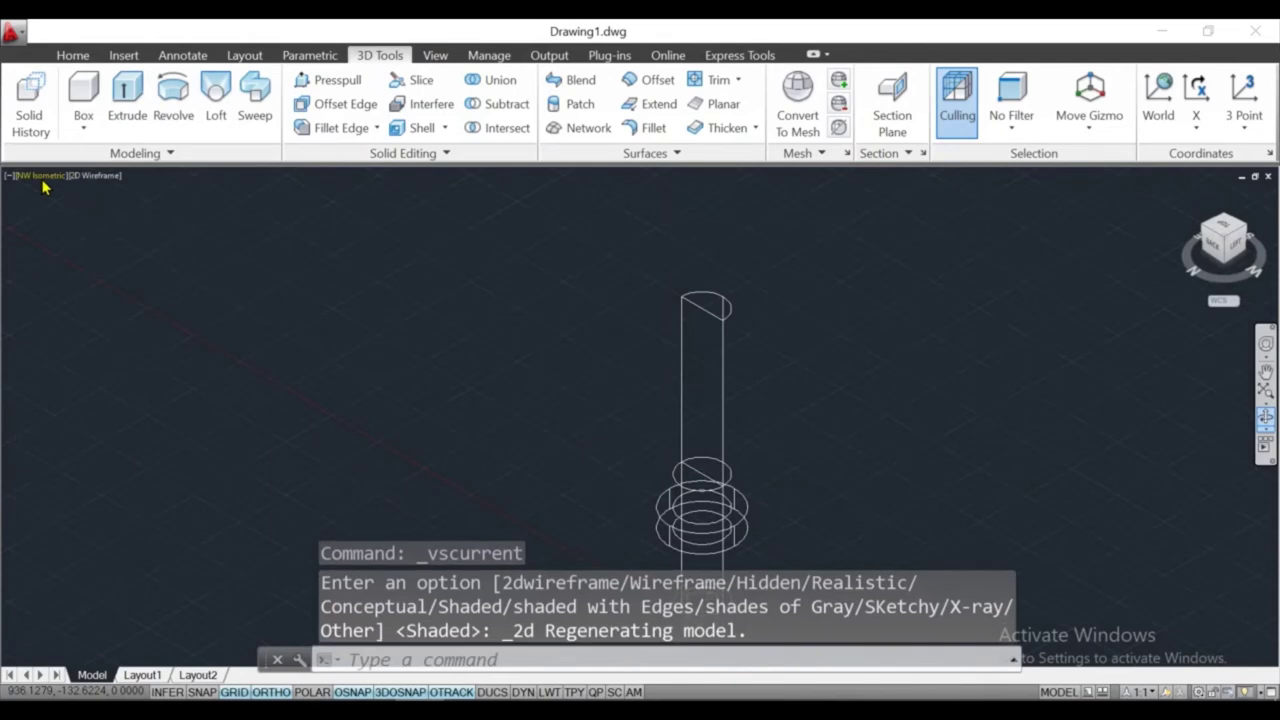
Start a circle at the diagonal's midpoint on the cylinder top, then cancel it
{"action": "left_click", "coordinate": [72, 55]}
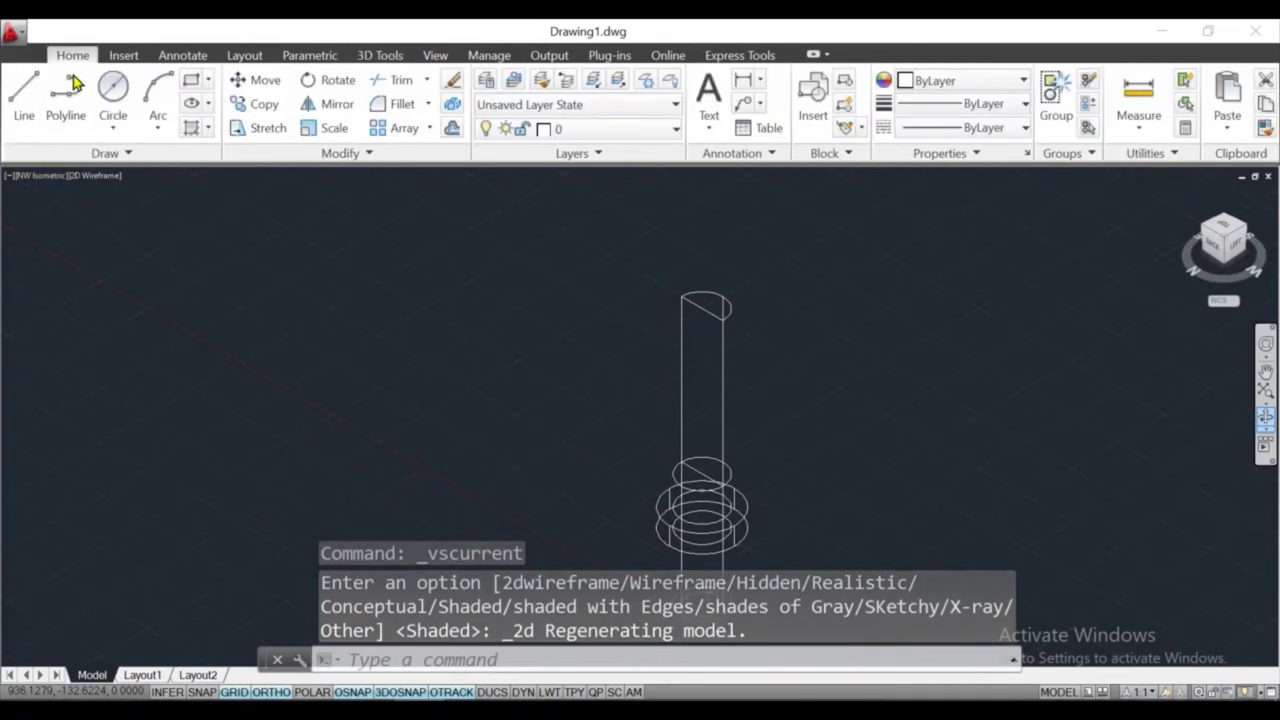
{"action": "left_click", "coordinate": [113, 127]}
{"action": "left_click", "coordinate": [112, 201]}
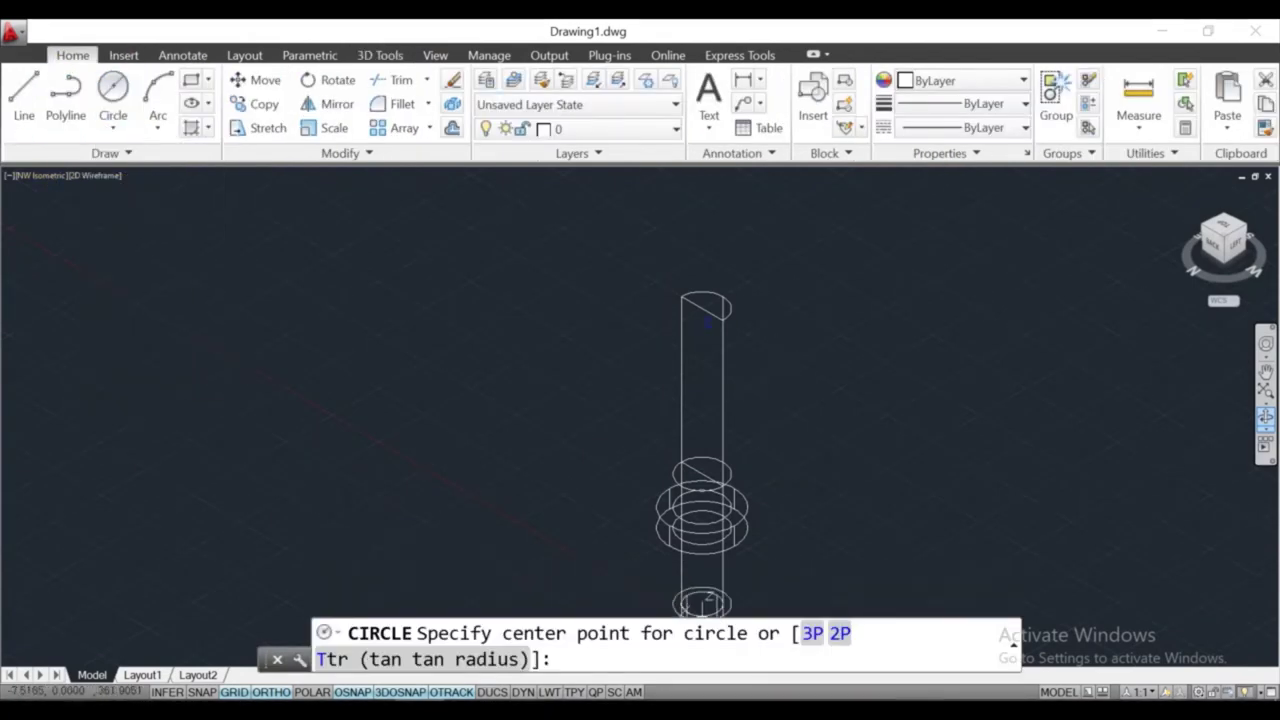
{"action": "scroll", "coordinate": [723, 327], "scroll_direction": "up", "scroll_amount": 5}
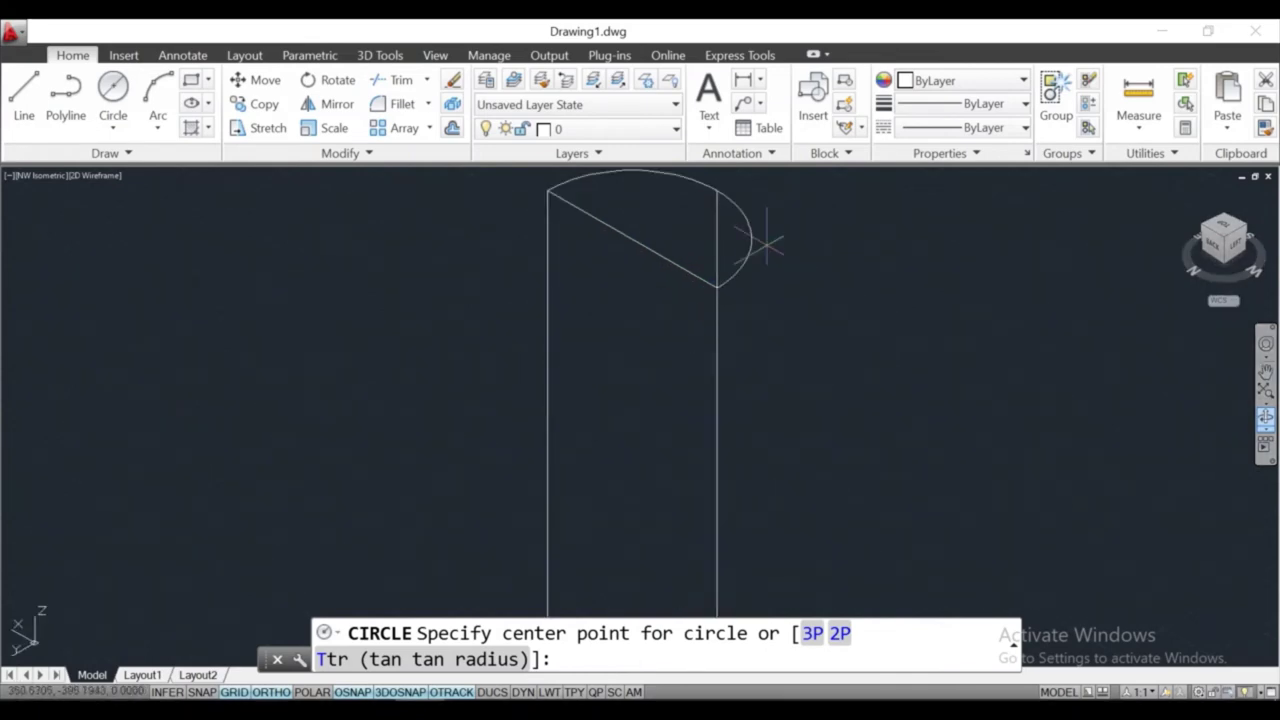
{"action": "left_click", "coordinate": [628, 238]}
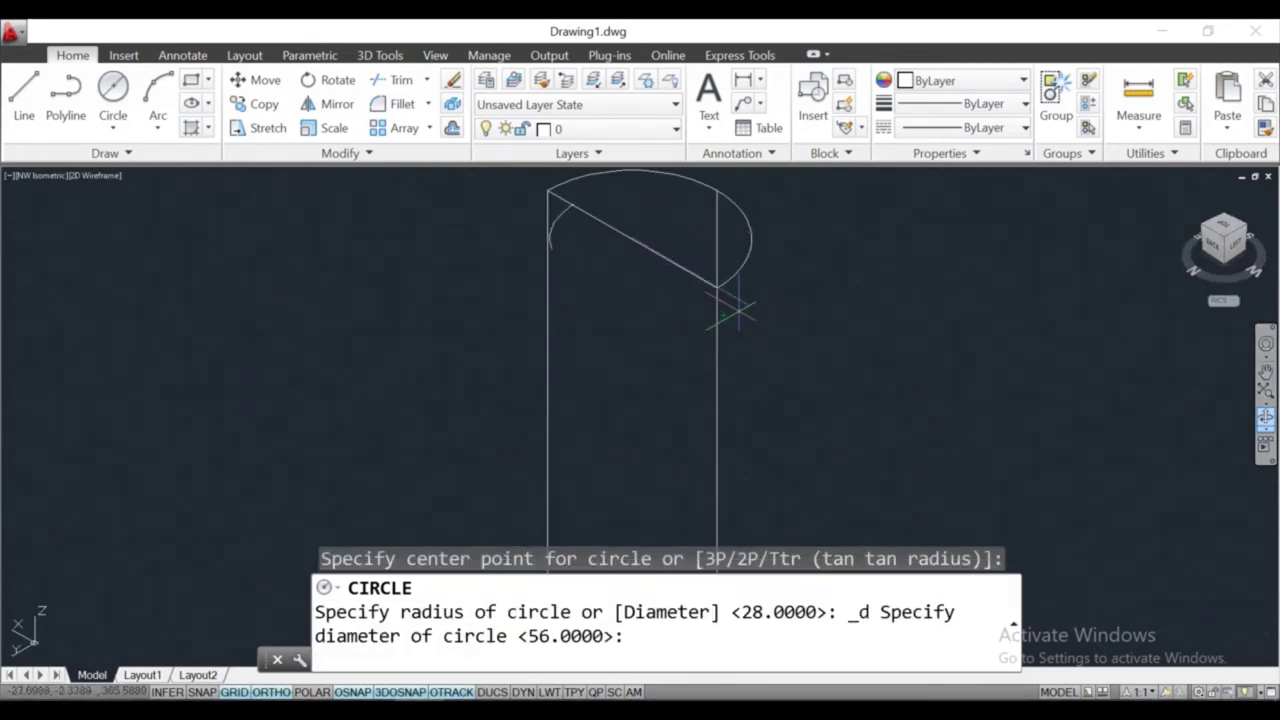
{"action": "key", "text": "Escape"}
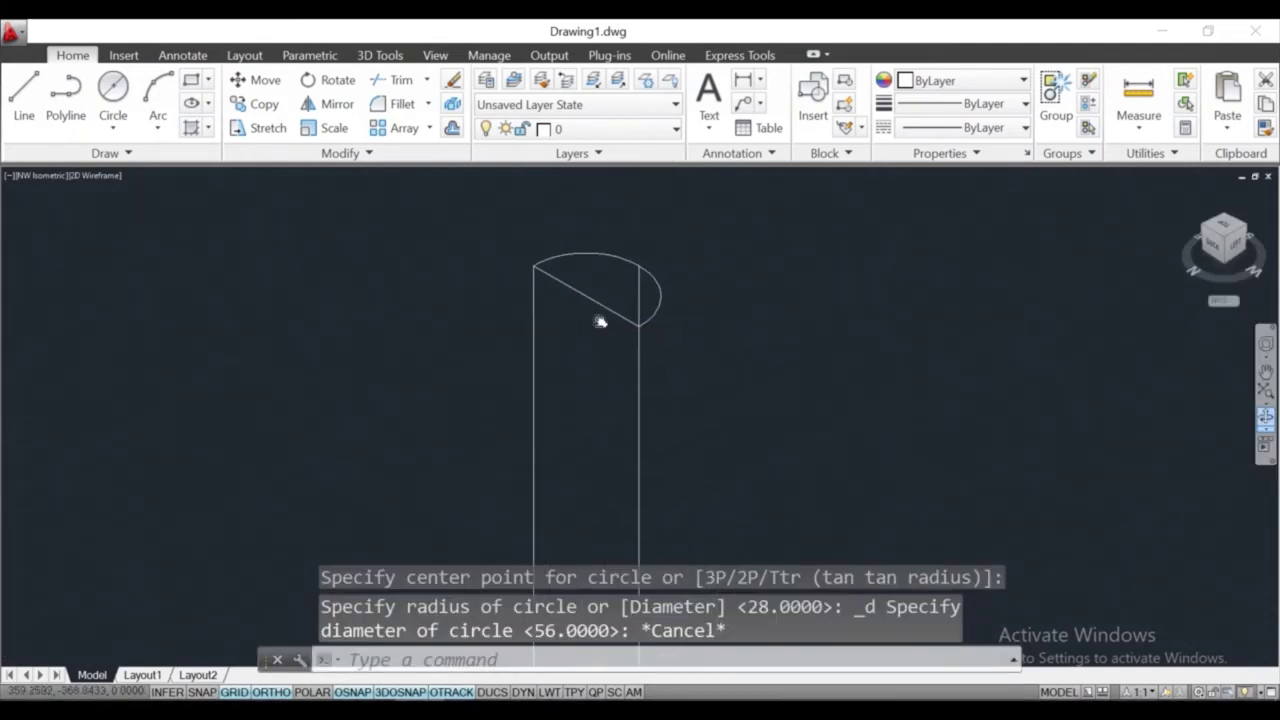
{"action": "middle_click_drag", "start_coordinate": [700, 294], "coordinate": [597, 265]}
Draw a 56-diameter circle by centre and diameter on the cylinder top
{"action": "left_click", "coordinate": [113, 120]}
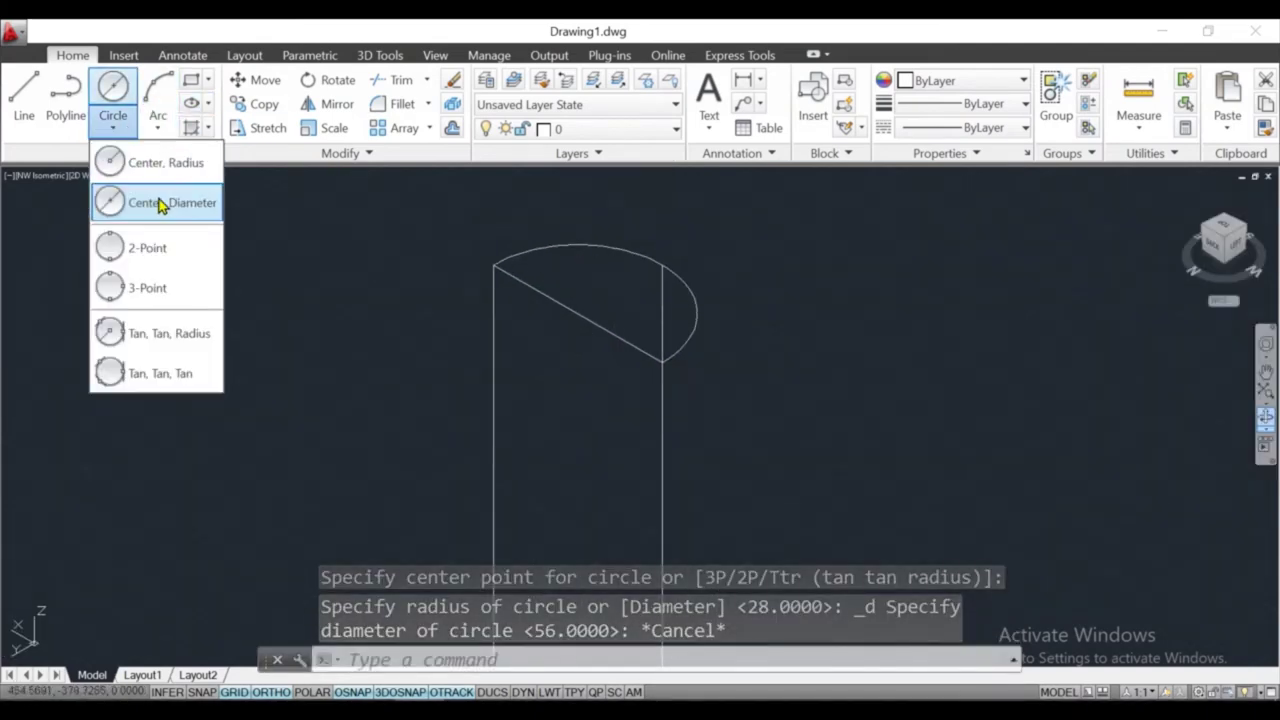
{"action": "left_click", "coordinate": [157, 200]}
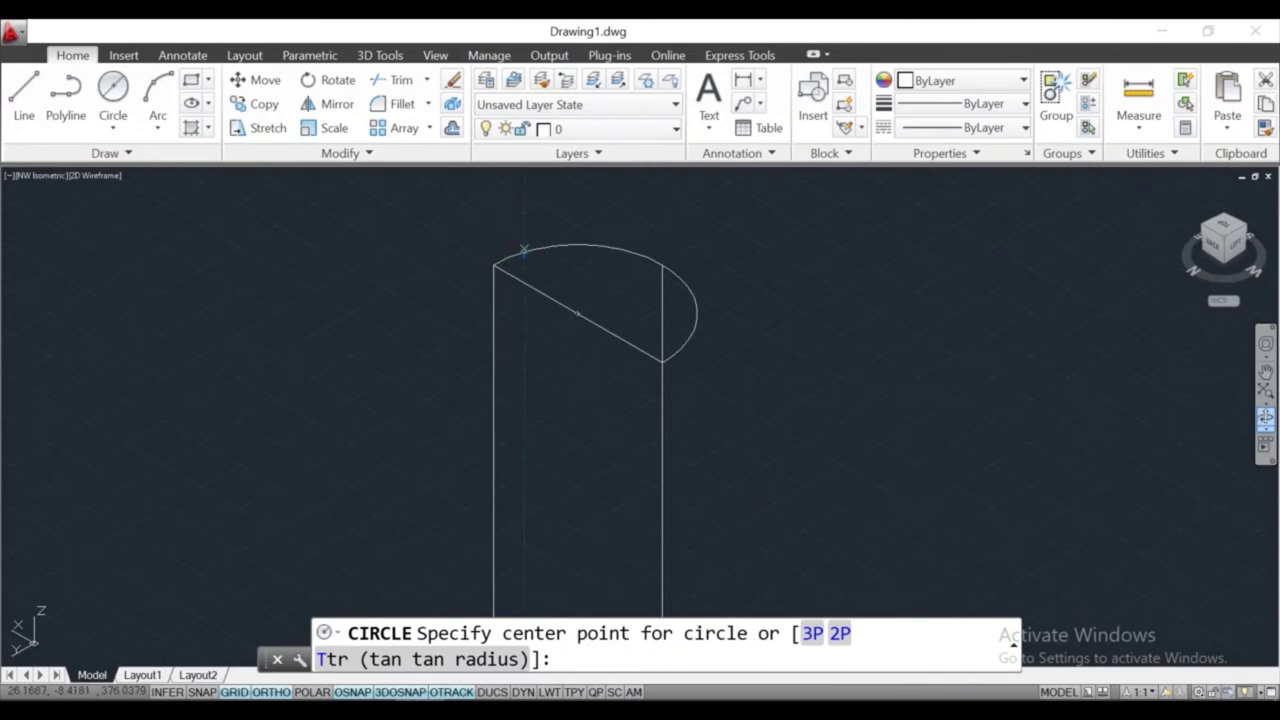
{"action": "left_click", "coordinate": [578, 313]}
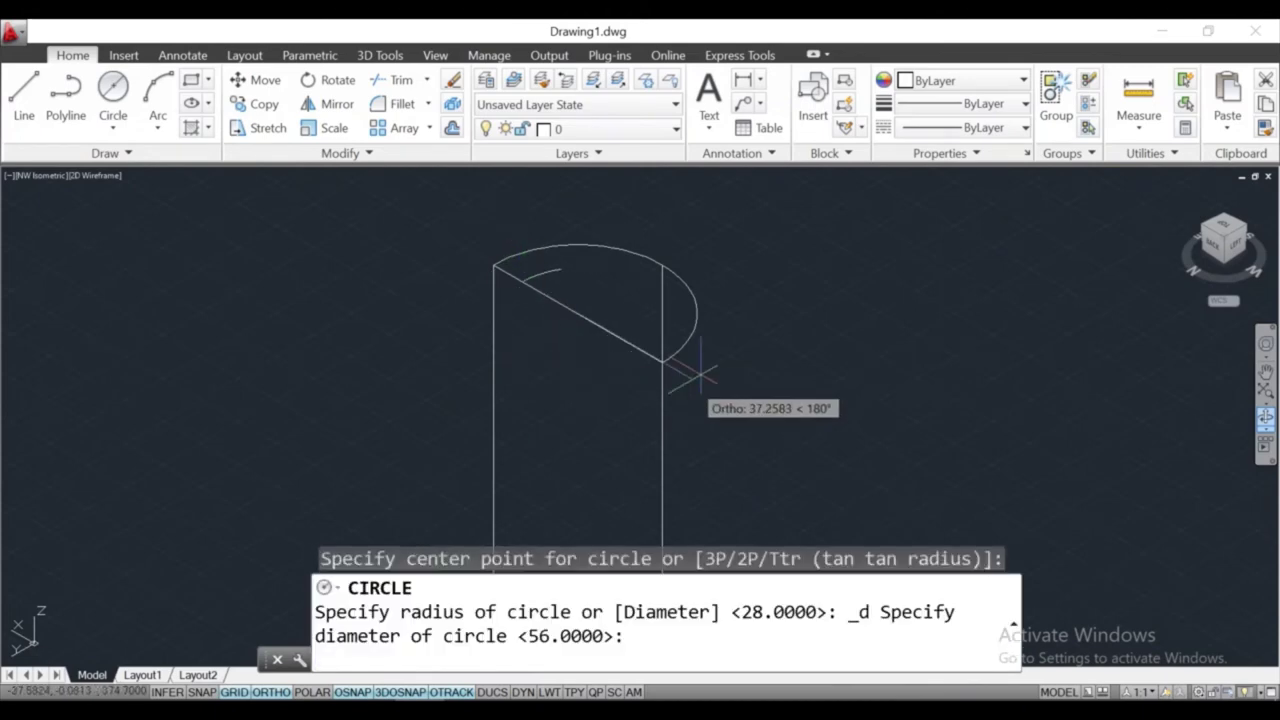
{"action": "type", "text": "56"}
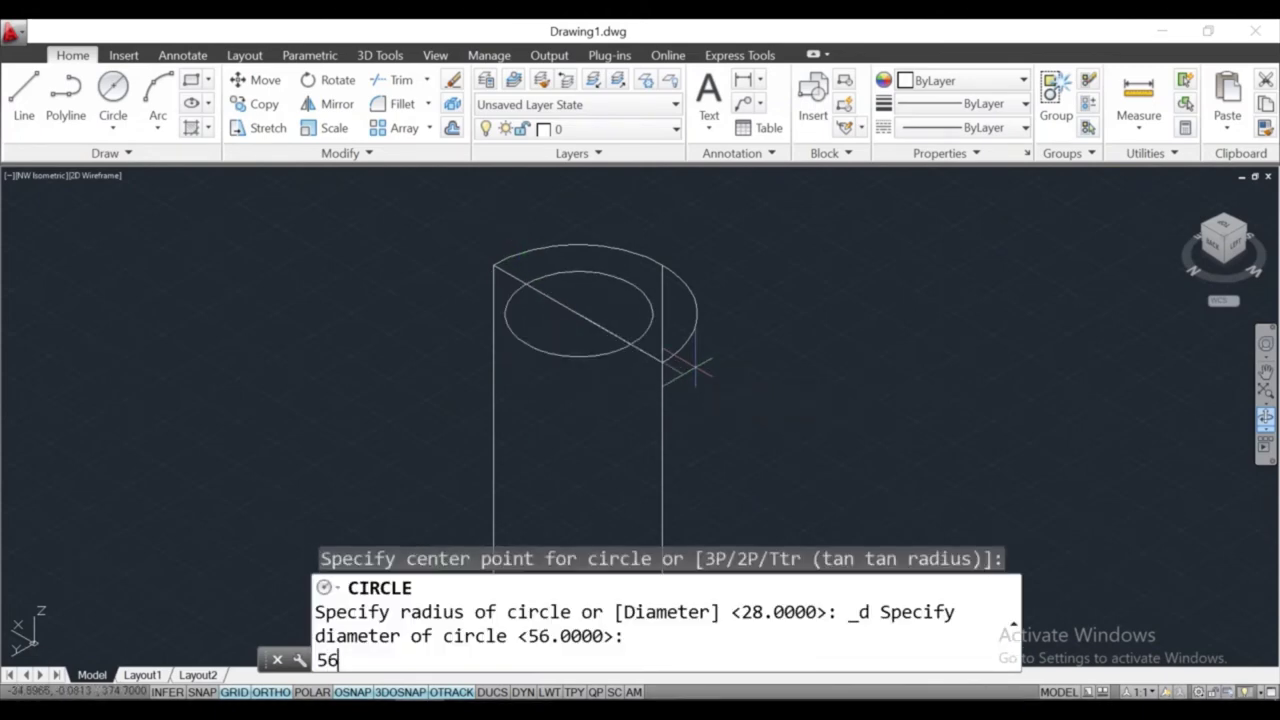
{"action": "key", "text": "Return"}
{"action": "scroll", "coordinate": [695, 368], "scroll_direction": "up", "scroll_amount": 4}
{"action": "scroll", "coordinate": [800, 330], "scroll_direction": "down", "scroll_amount": 2}
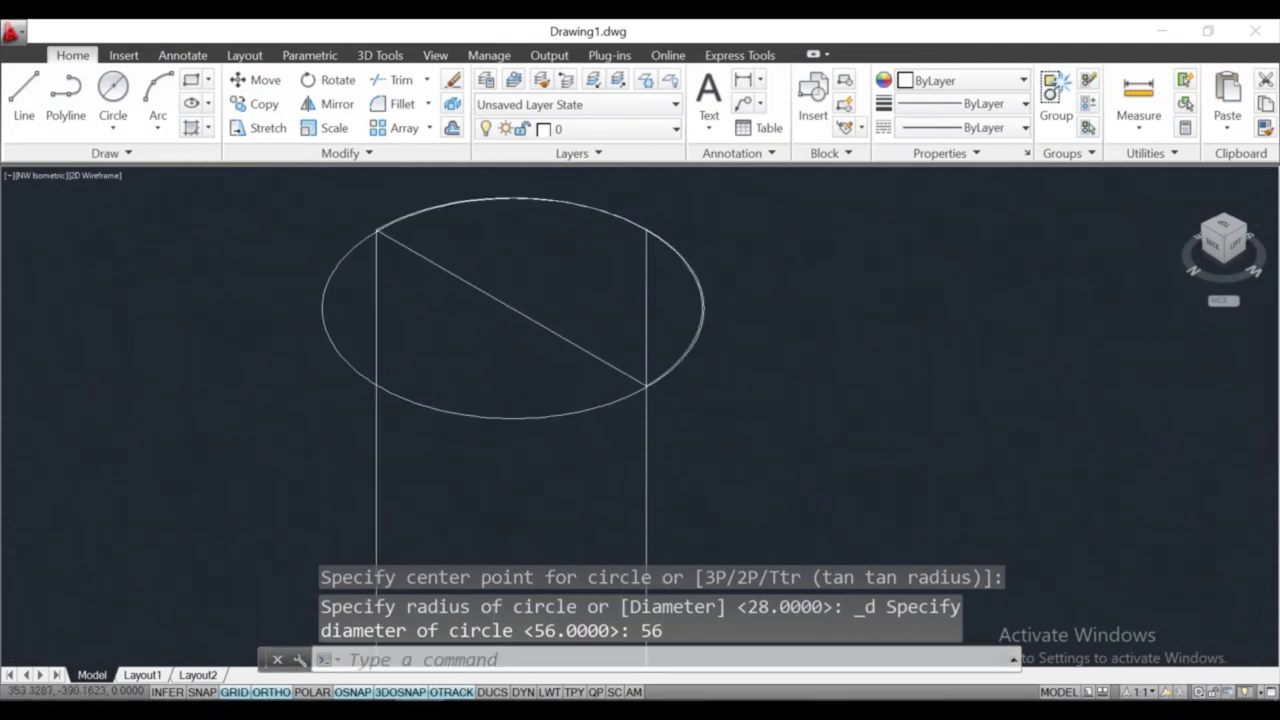
{"action": "scroll", "coordinate": [392, 240], "scroll_direction": "up", "scroll_amount": 2}
{"action": "scroll", "coordinate": [486, 214], "scroll_direction": "up", "scroll_amount": 2}
{"action": "middle_click_drag", "start_coordinate": [486, 214], "coordinate": [366, 293]}
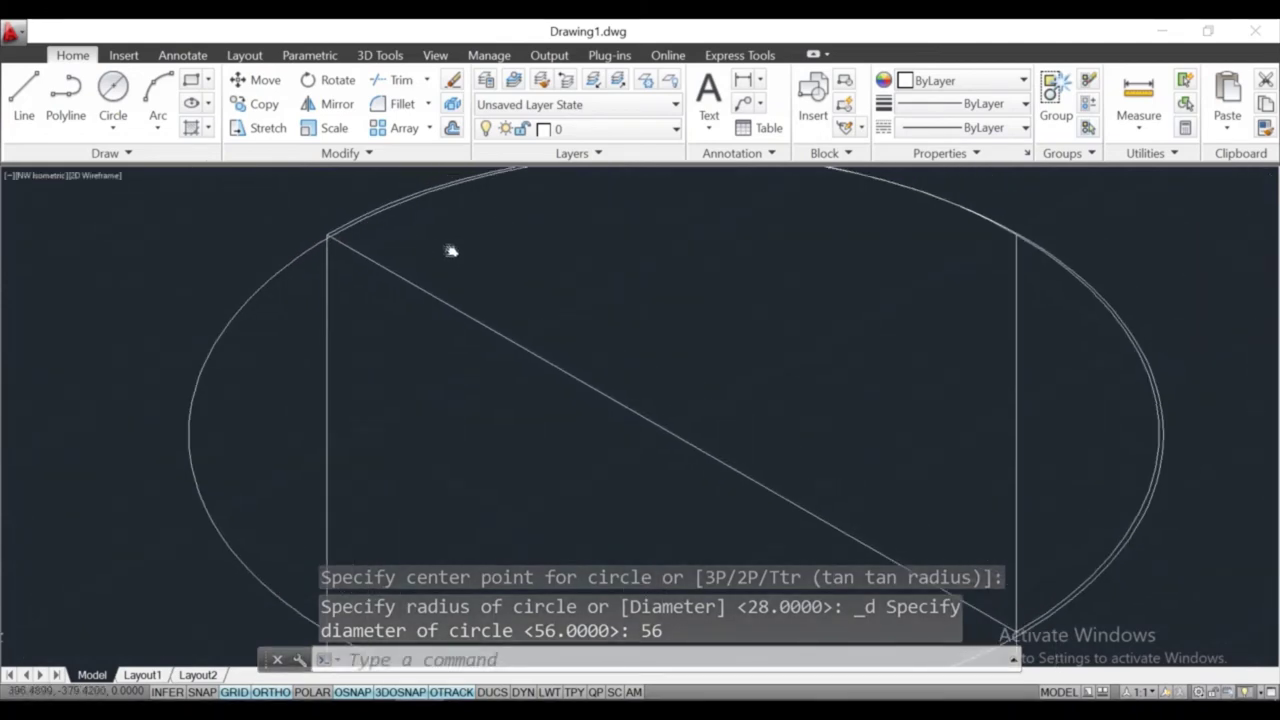
{"action": "scroll", "coordinate": [1050, 440], "scroll_direction": "up", "scroll_amount": 4}
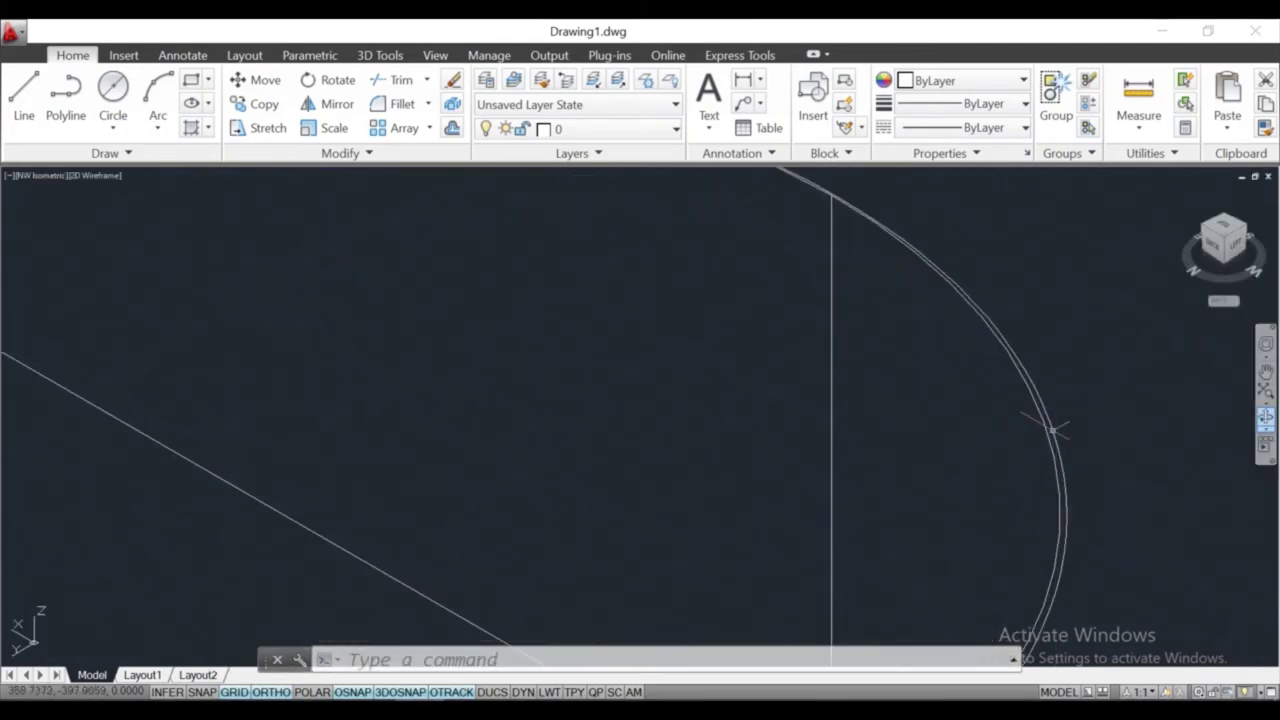
Try a Concentric constraint between the new circle and another curve, then cancel
{"action": "left_click", "coordinate": [330, 56]}
{"action": "left_click", "coordinate": [121, 80]}
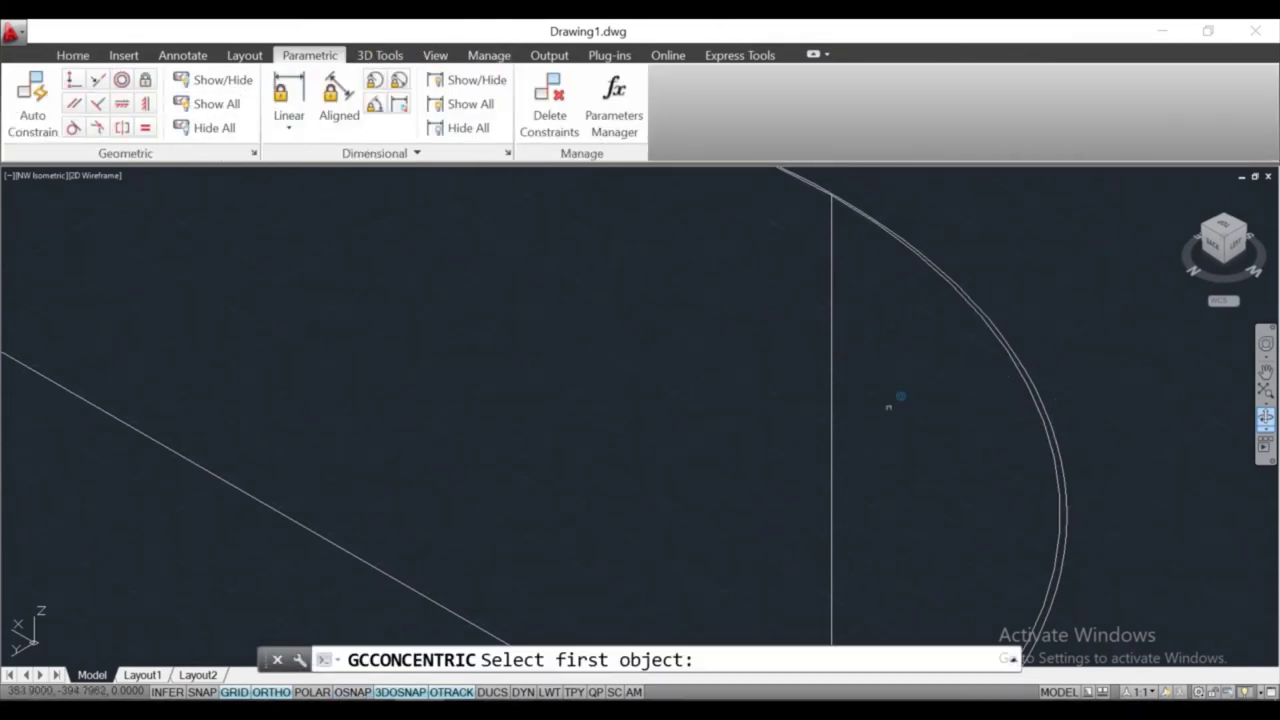
{"action": "left_click", "coordinate": [1038, 394]}
{"action": "left_click", "coordinate": [1036, 404]}
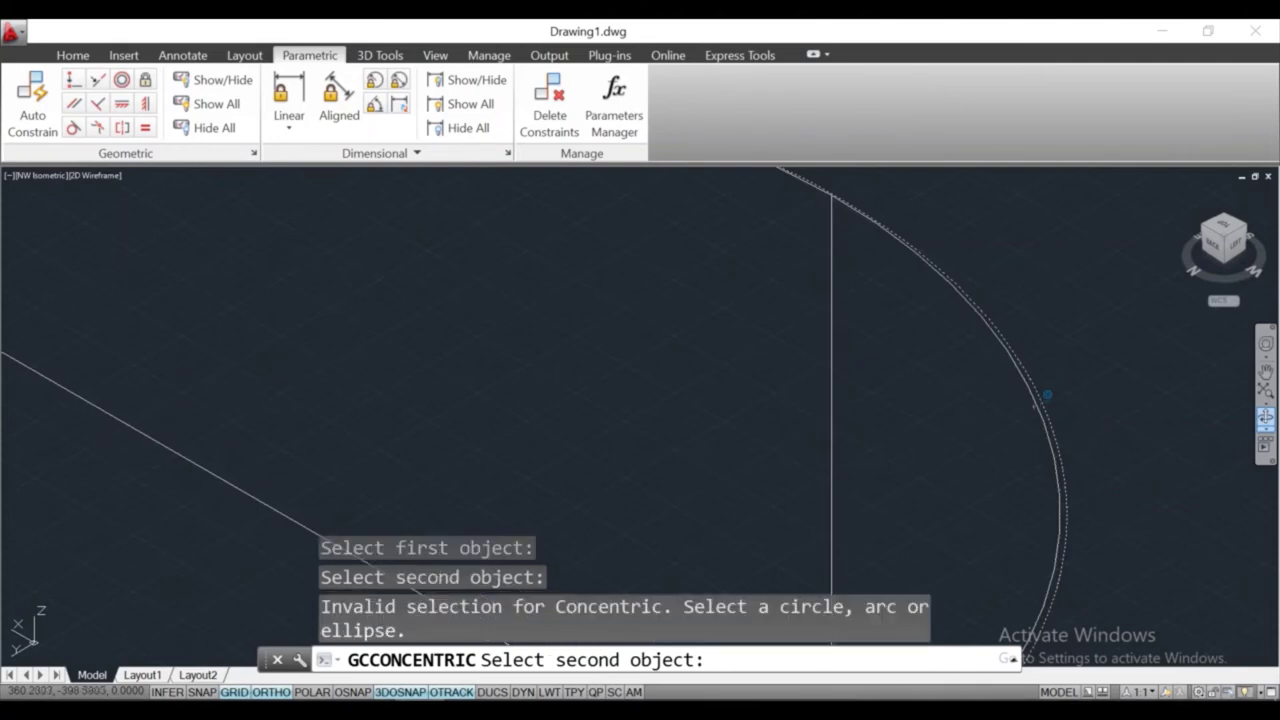
{"action": "left_click", "coordinate": [1036, 406]}
{"action": "key", "text": "Escape"}
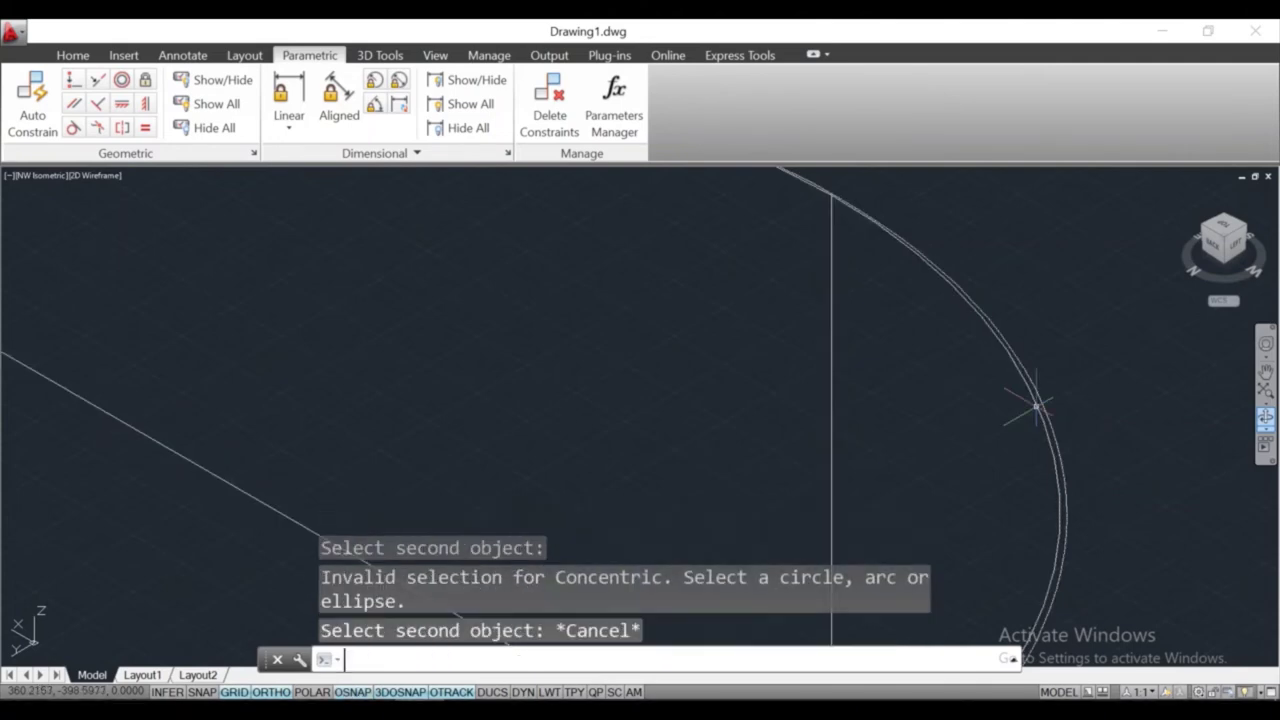
Retry the Concentric constraint, cancel it, and delete the 56-diameter circle
{"action": "left_click", "coordinate": [121, 80]}
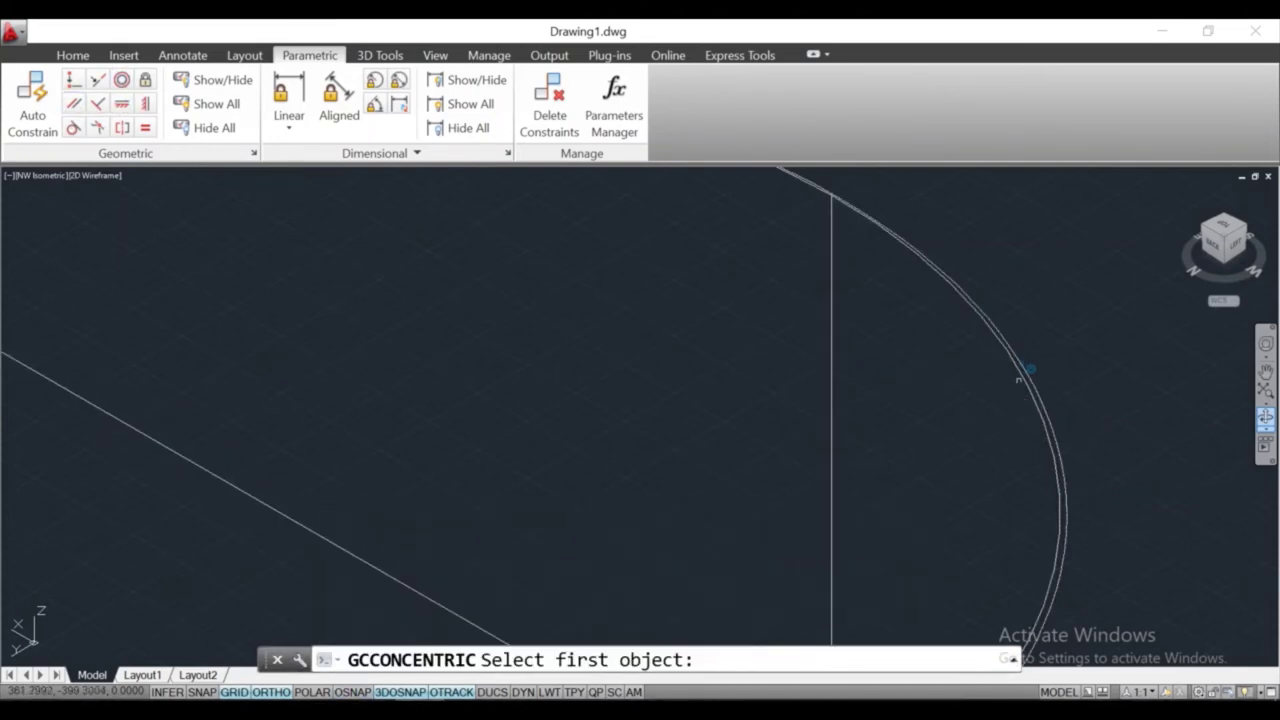
{"action": "left_click", "coordinate": [1028, 370]}
{"action": "left_click", "coordinate": [1043, 364]}
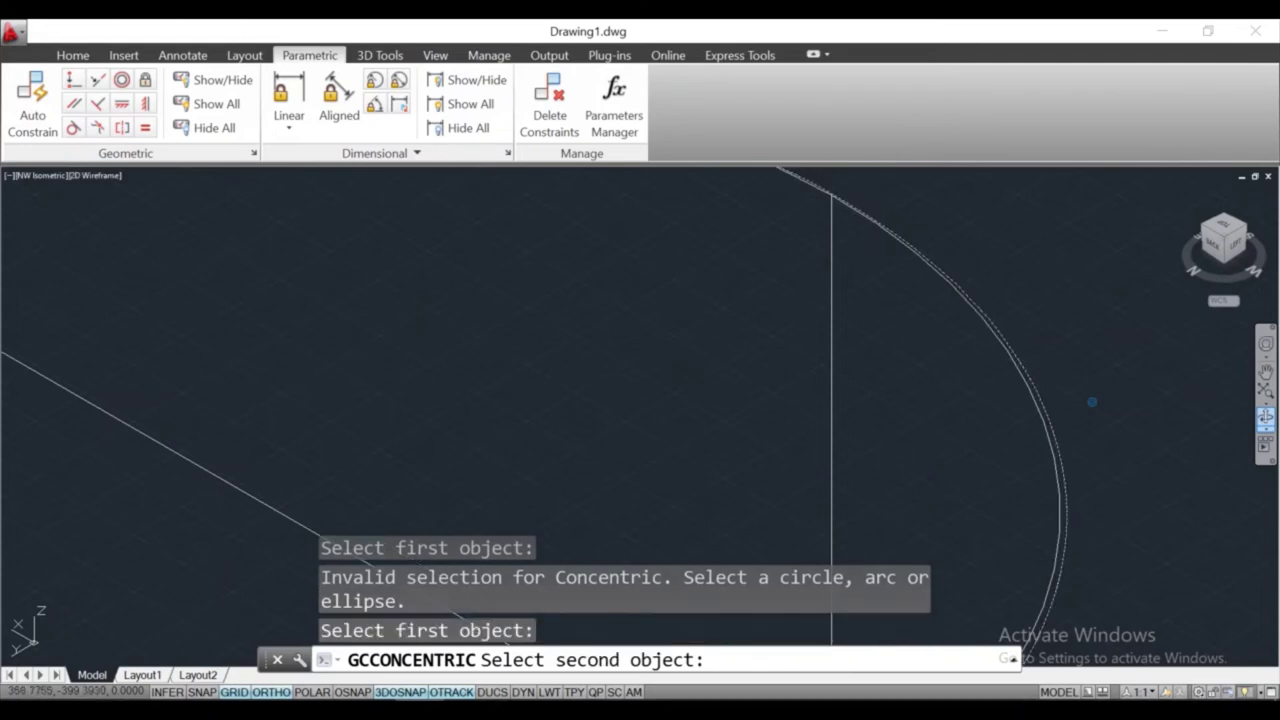
{"action": "left_click", "coordinate": [1066, 408]}
{"action": "key", "text": "Escape"}
{"action": "scroll", "coordinate": [873, 417], "scroll_direction": "down", "scroll_amount": 4}
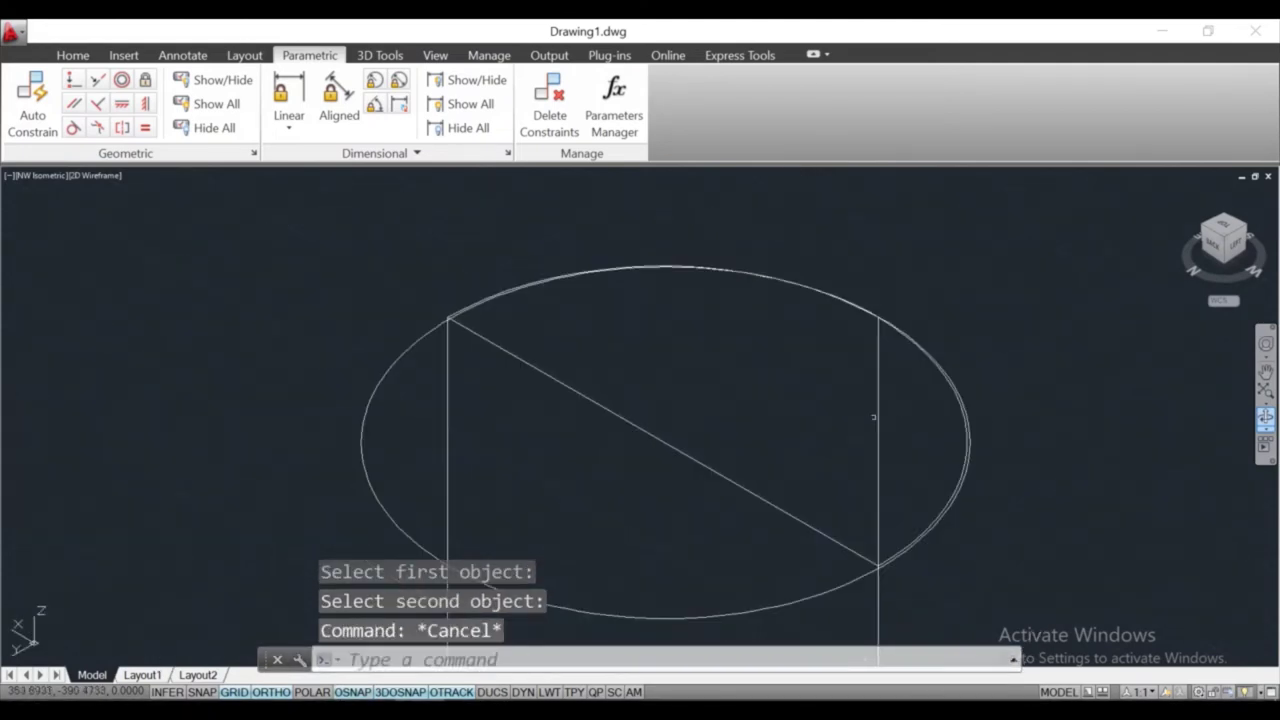
{"action": "scroll", "coordinate": [745, 543], "scroll_direction": "down", "scroll_amount": 1}
{"action": "scroll", "coordinate": [749, 537], "scroll_direction": "up", "scroll_amount": 1}
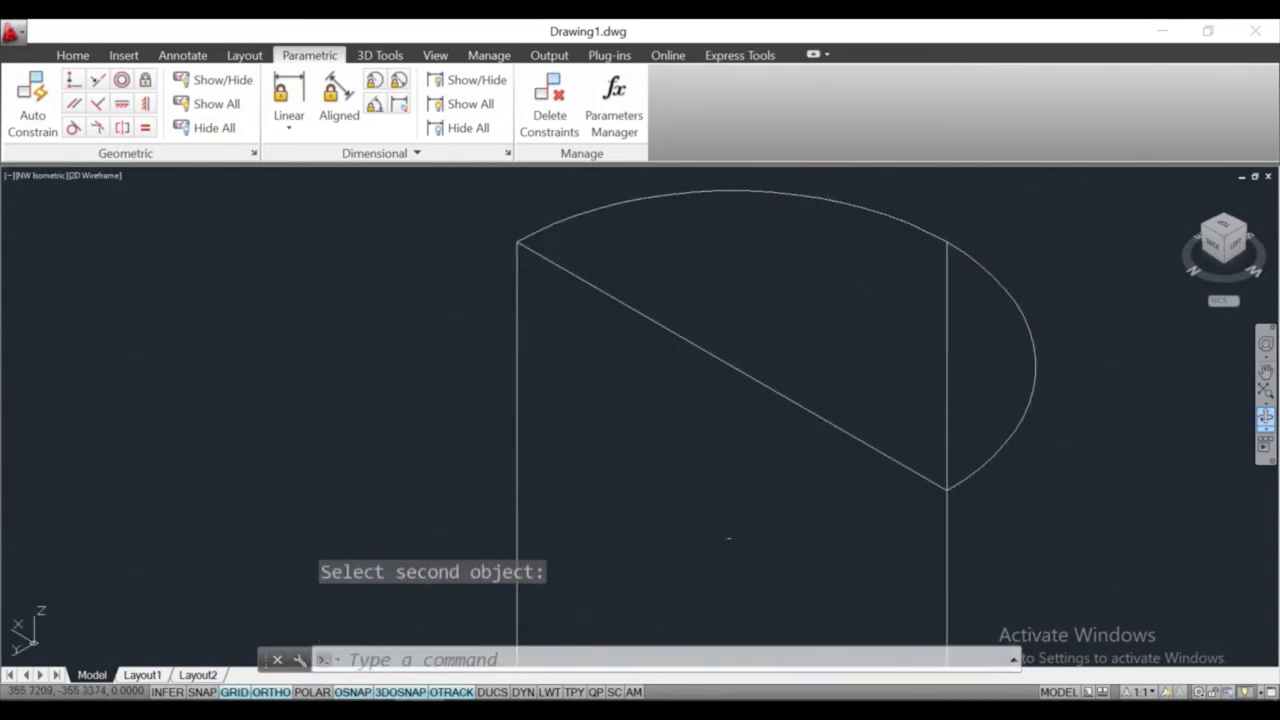
{"action": "key", "text": "Delete"}
Start the circle tool and bring the diagonal across the top into view
{"action": "left_click", "coordinate": [72, 55]}
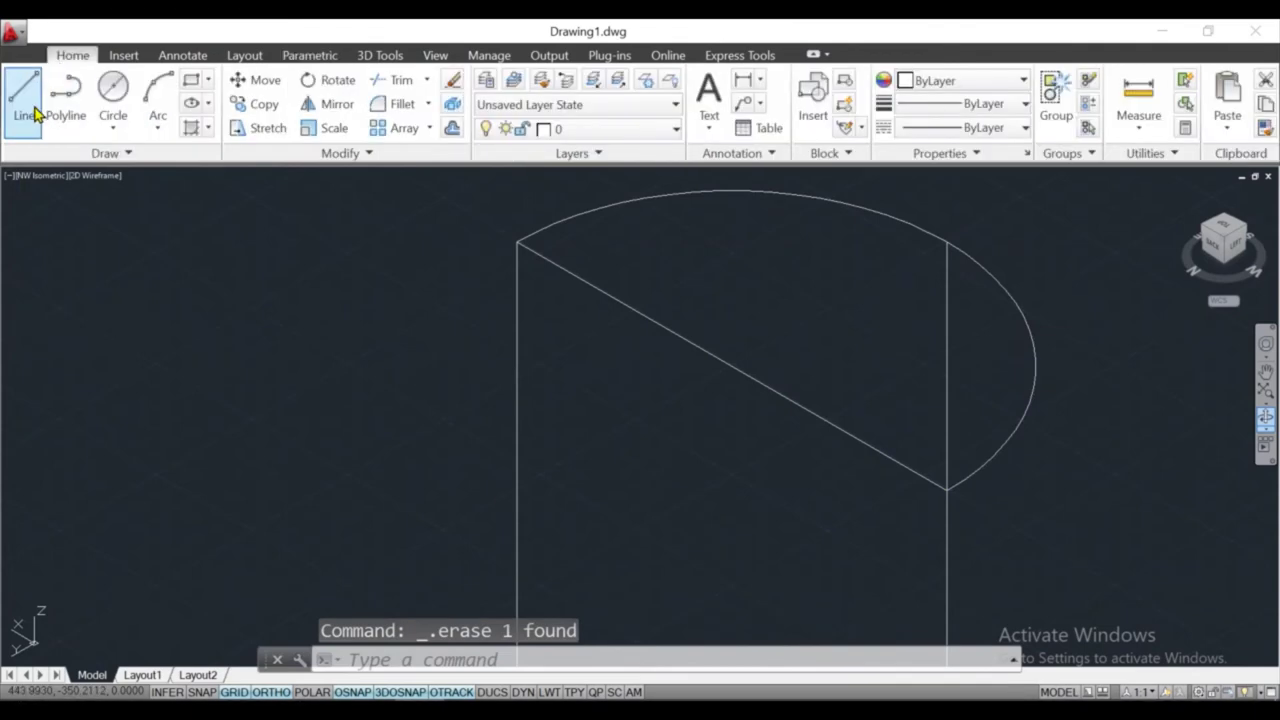
{"action": "left_click", "coordinate": [24, 92]}
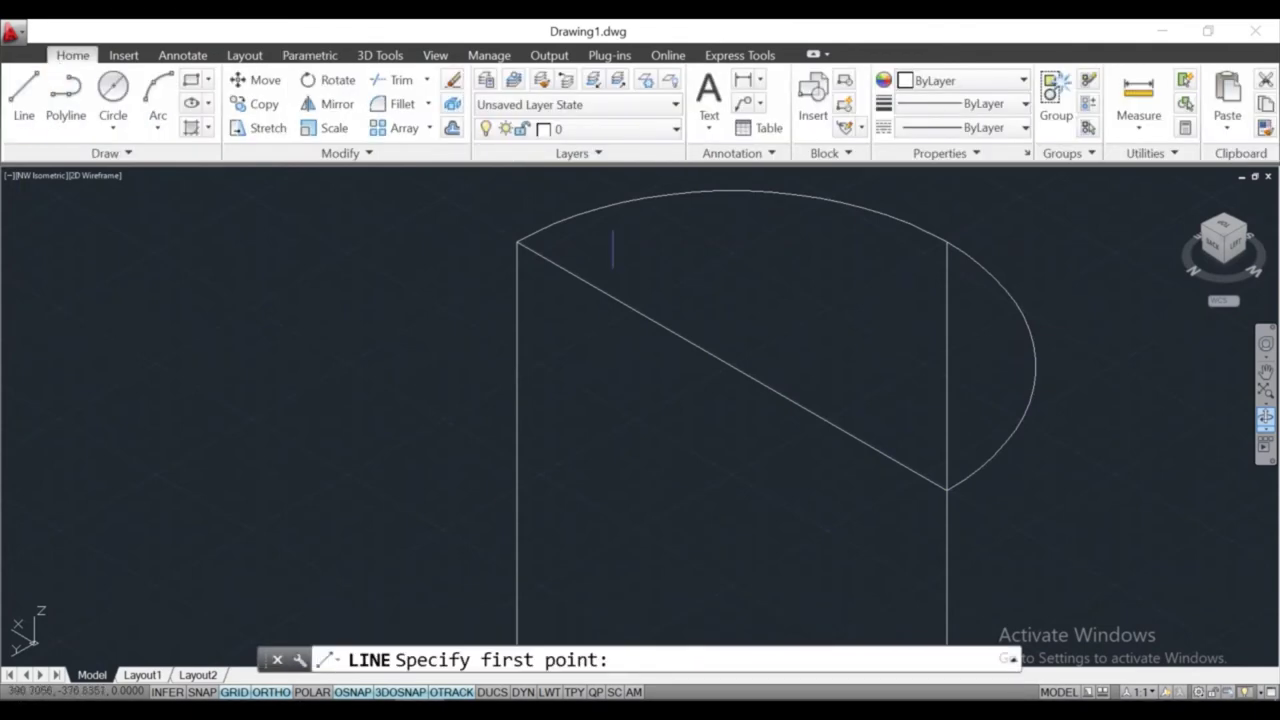
{"action": "left_click", "coordinate": [113, 110]}
{"action": "left_click", "coordinate": [140, 203]}
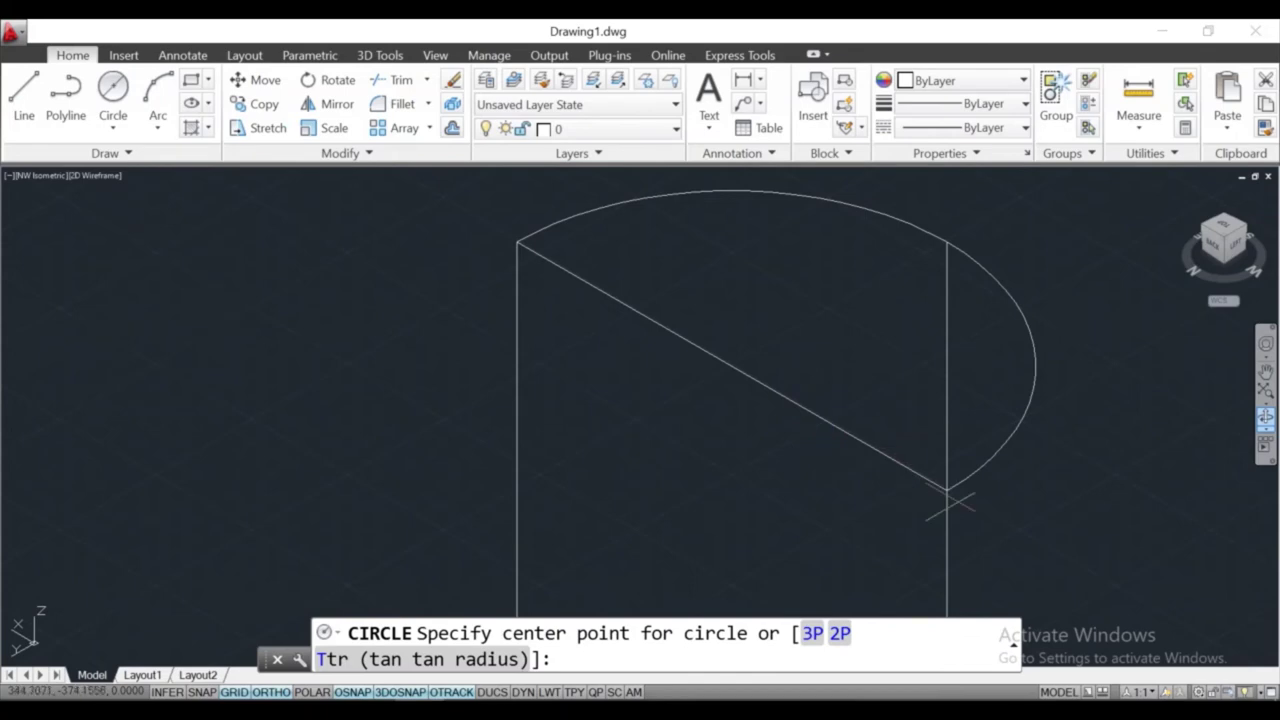
{"action": "scroll", "coordinate": [628, 434], "scroll_direction": "up", "scroll_amount": 3}
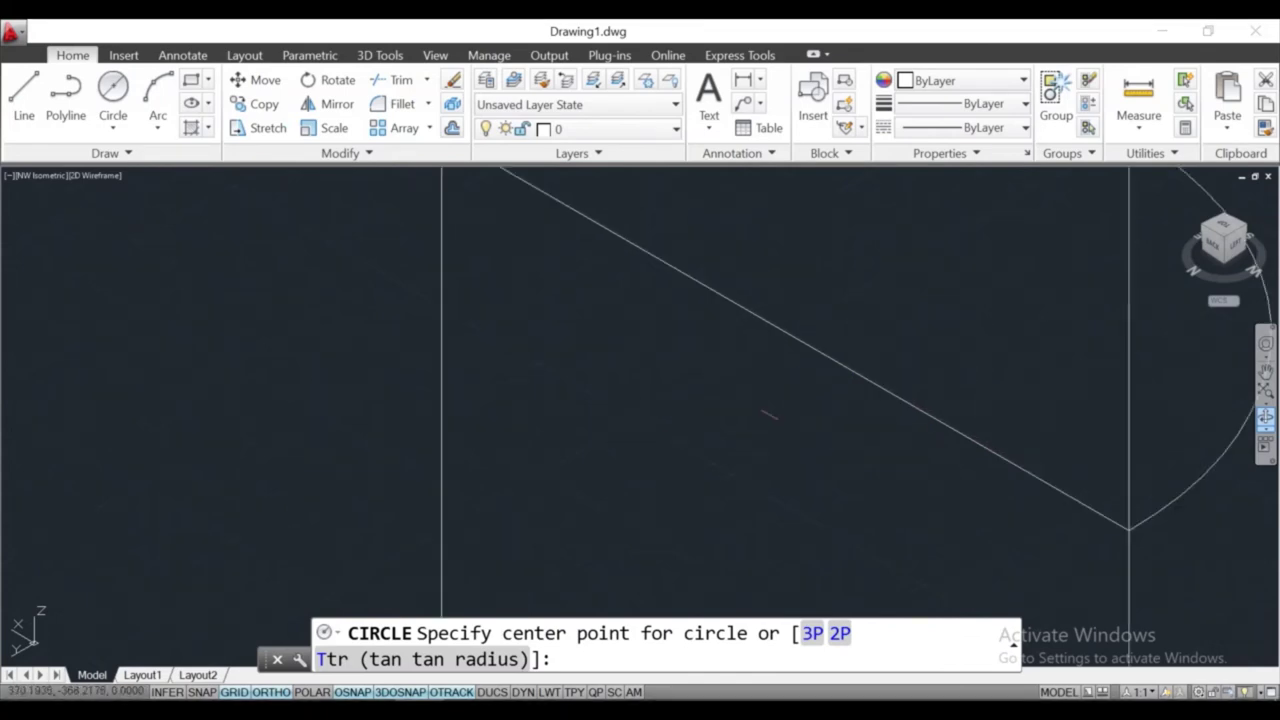
{"action": "mouse_move", "coordinate": [760, 420]}
{"action": "middle_mouse_down"}
{"action": "mouse_move", "coordinate": [689, 486]}
{"action": "mouse_move", "coordinate": [617, 519]}
{"action": "middle_mouse_up"}
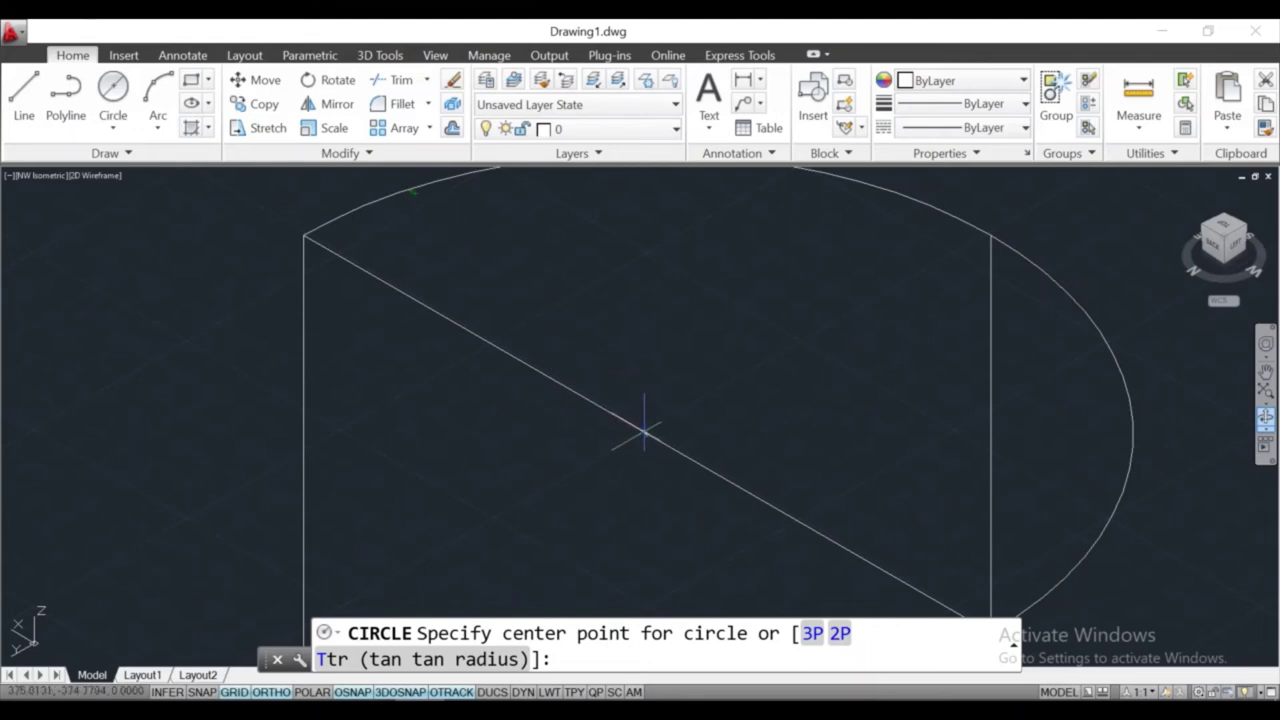
{"action": "scroll", "coordinate": [644, 430], "scroll_direction": "up", "scroll_amount": 4}
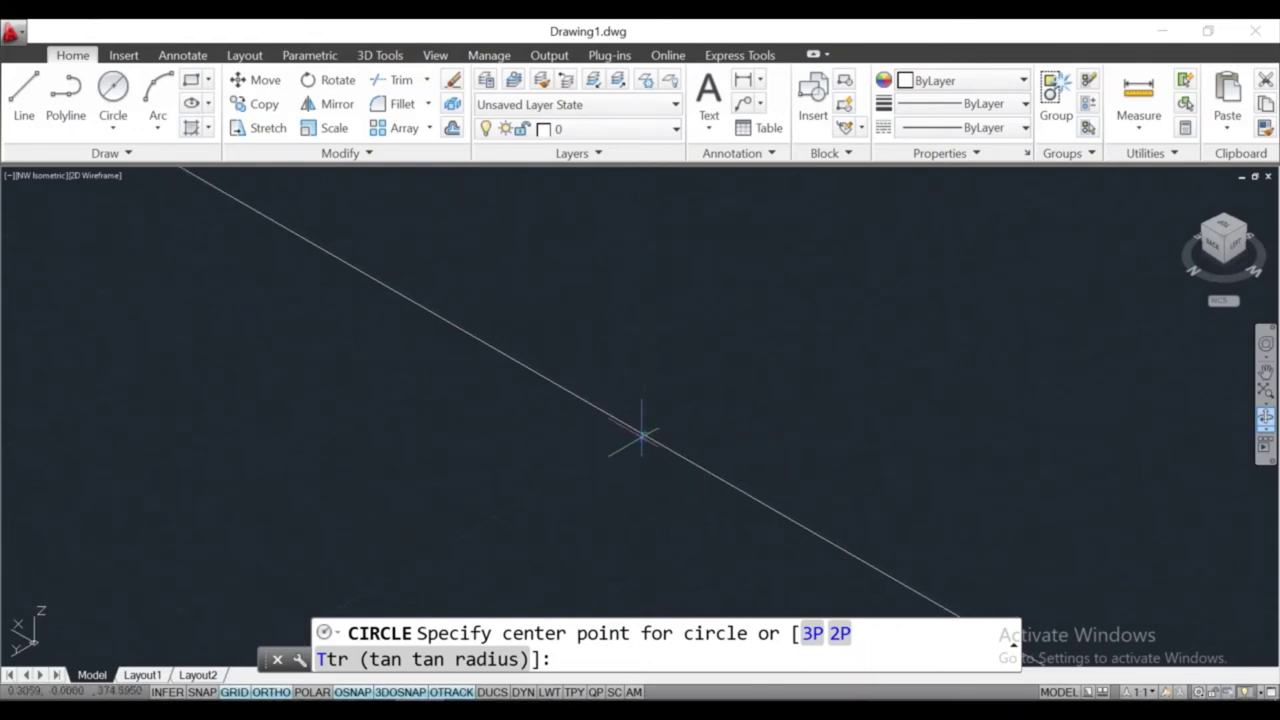
{"action": "scroll", "coordinate": [640, 425], "scroll_direction": "down", "scroll_amount": 1}
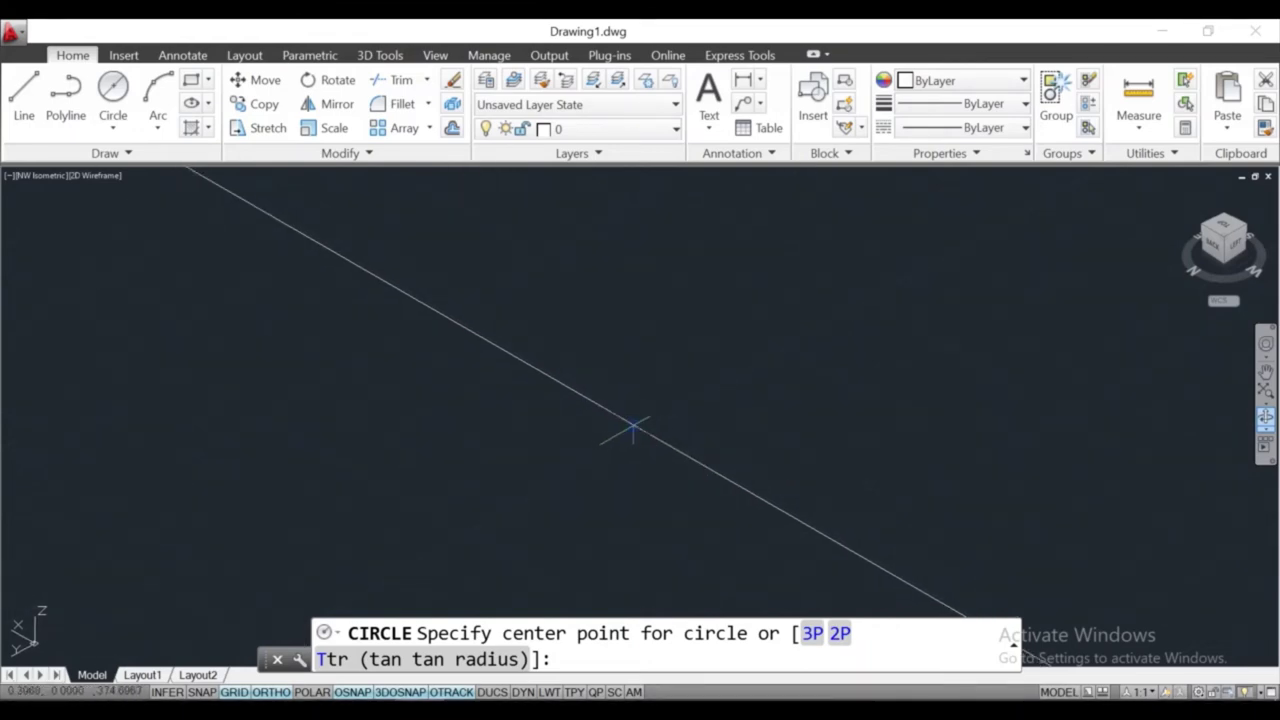
Centre a 56-diameter circle on the diagonal's midpoint
{"action": "left_click", "coordinate": [646, 432]}
{"action": "type", "text": "d"}
{"action": "key", "text": "Return"}
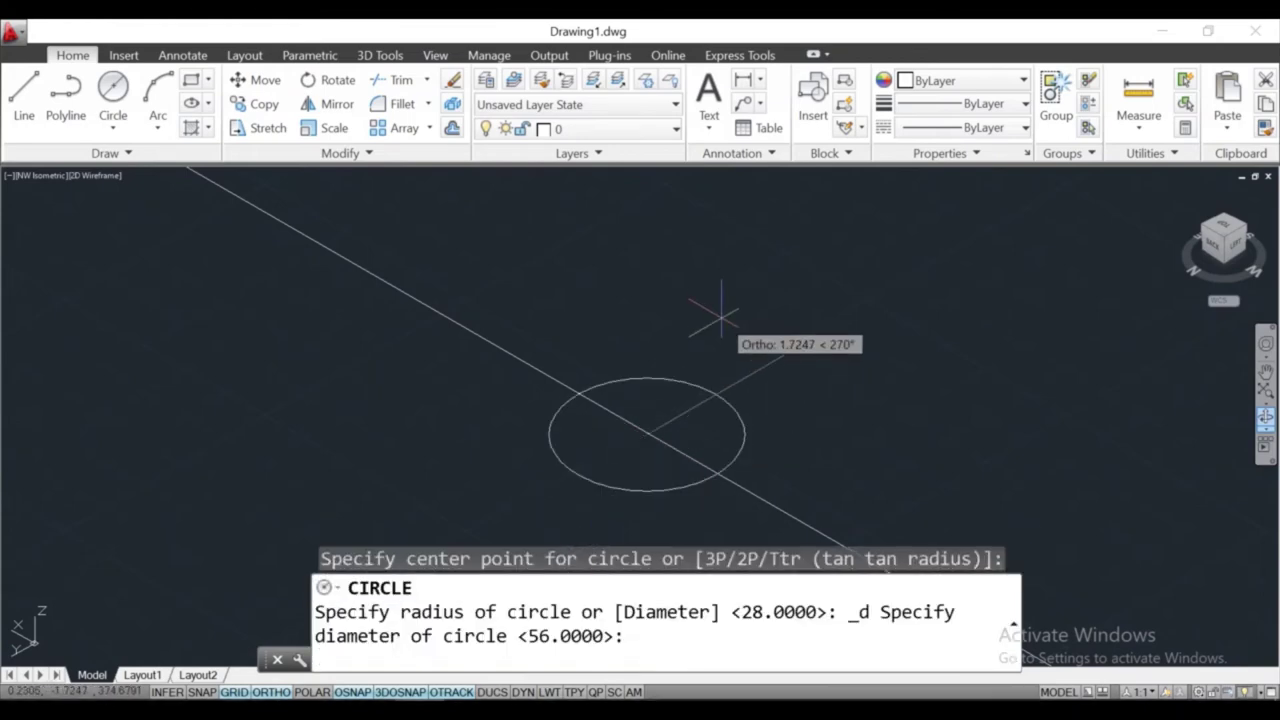
{"action": "type", "text": "57"}
{"action": "type", "text": "6"}
{"action": "key", "text": "Return"}
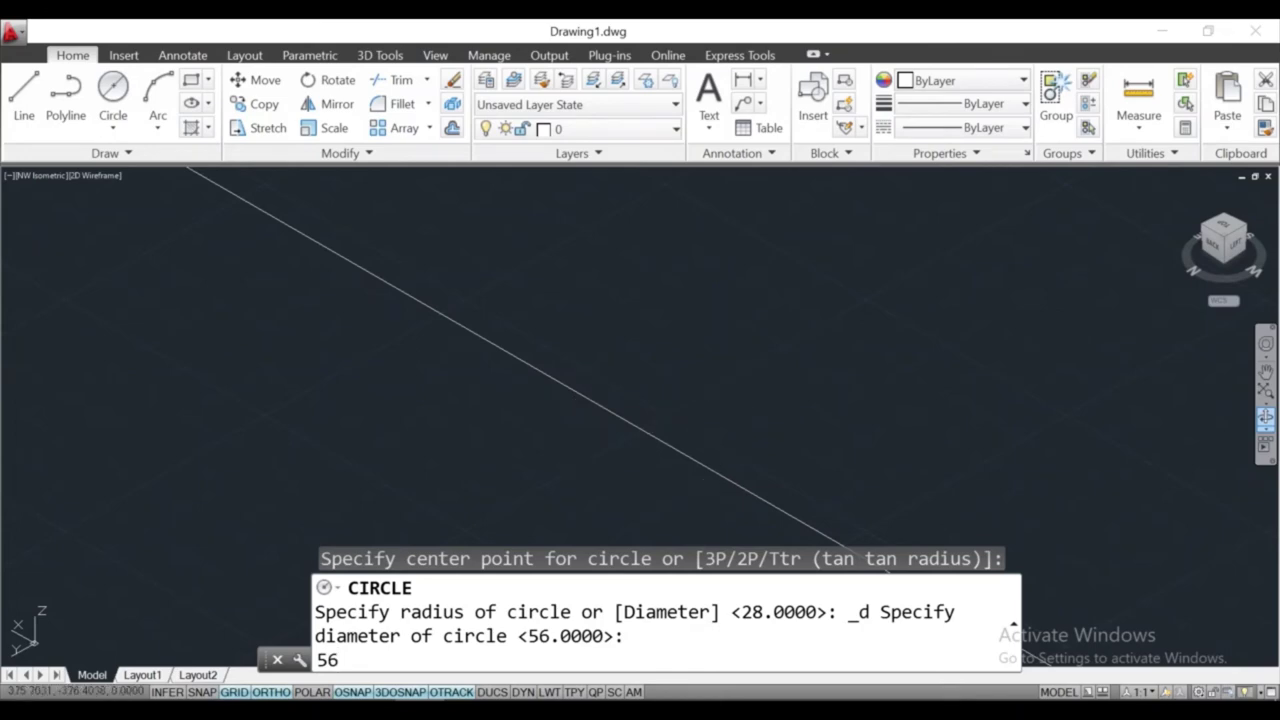
{"action": "scroll", "coordinate": [780, 383], "scroll_direction": "up", "scroll_amount": 2}
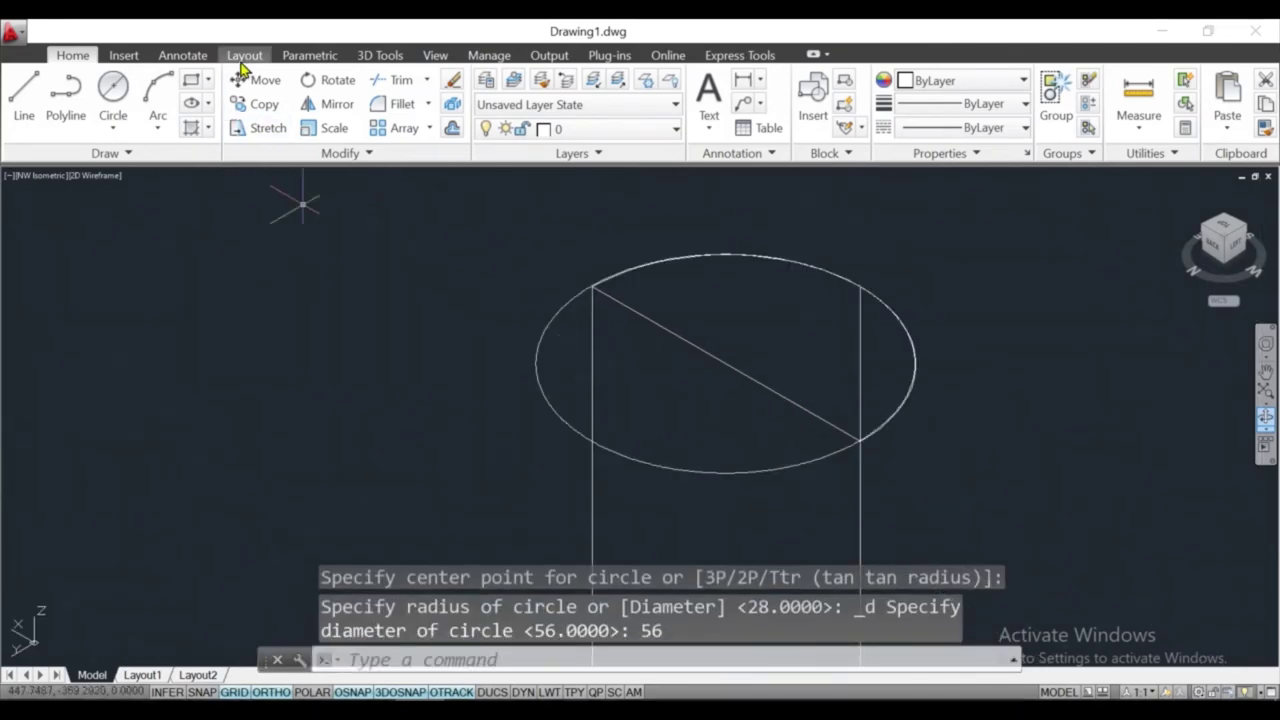
{"action": "left_click", "coordinate": [378, 56]}
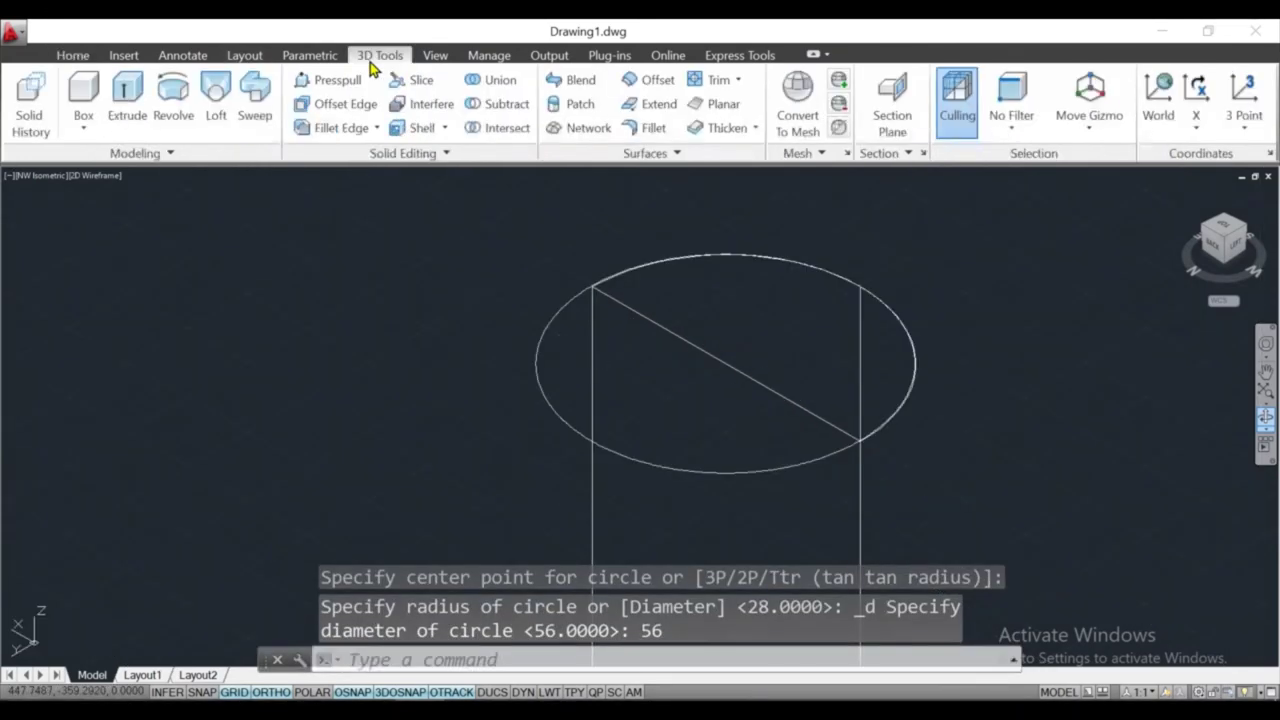
Press-pull the 56-diameter circle up 15.1 into a disc atop the half-cylinder
{"action": "left_click", "coordinate": [316, 80]}
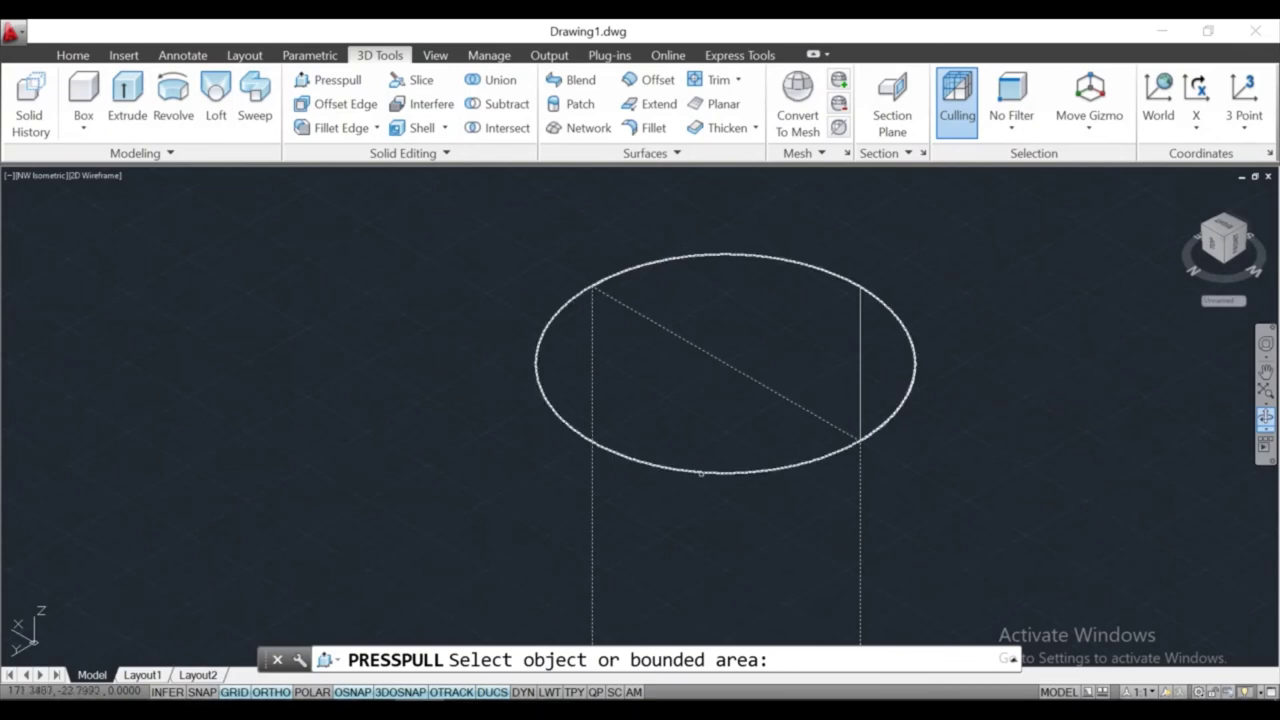
{"action": "left_click", "coordinate": [700, 443]}
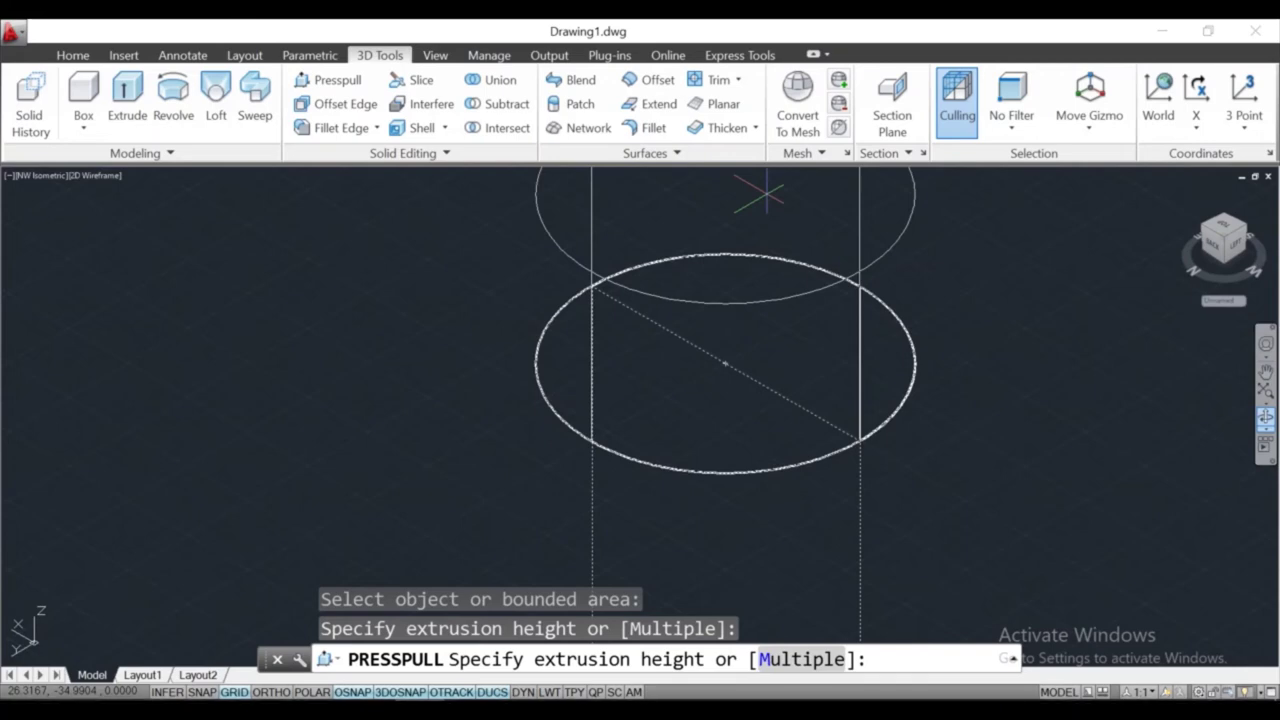
{"action": "type", "text": "15"}
{"action": "type", "text": ".1"}
{"action": "key", "text": "Return"}
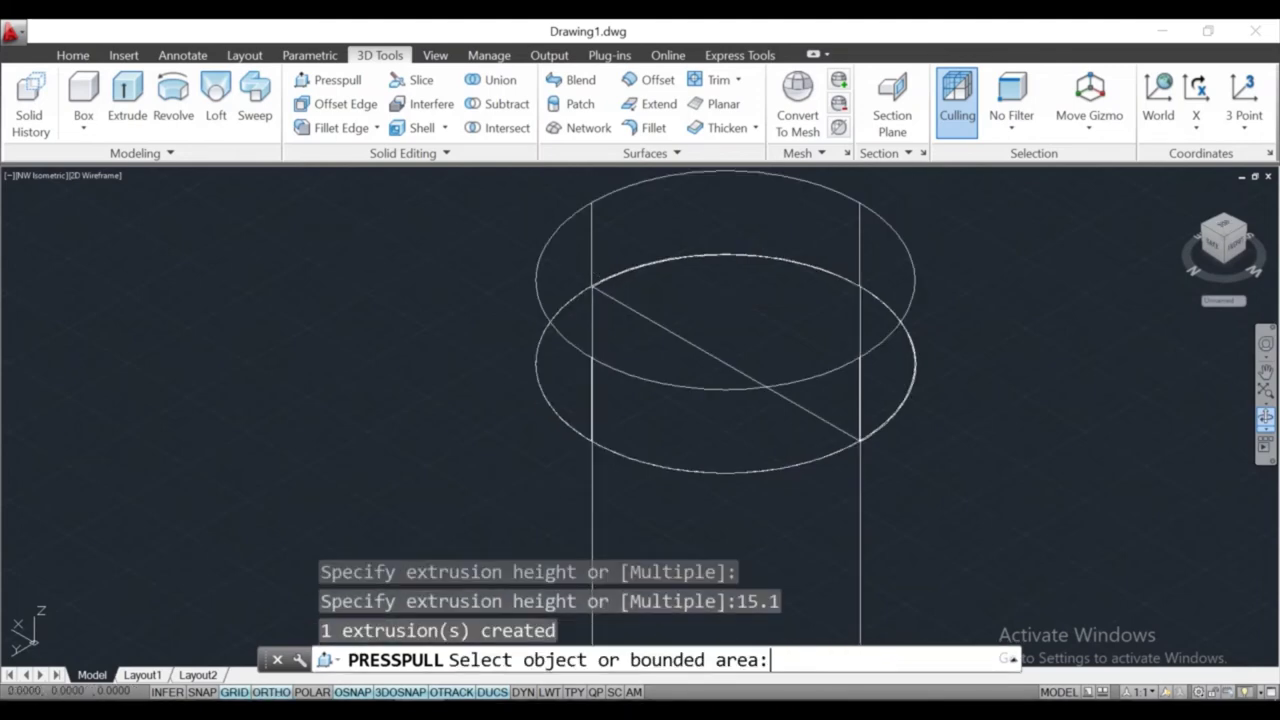
{"action": "key", "text": "Return"}
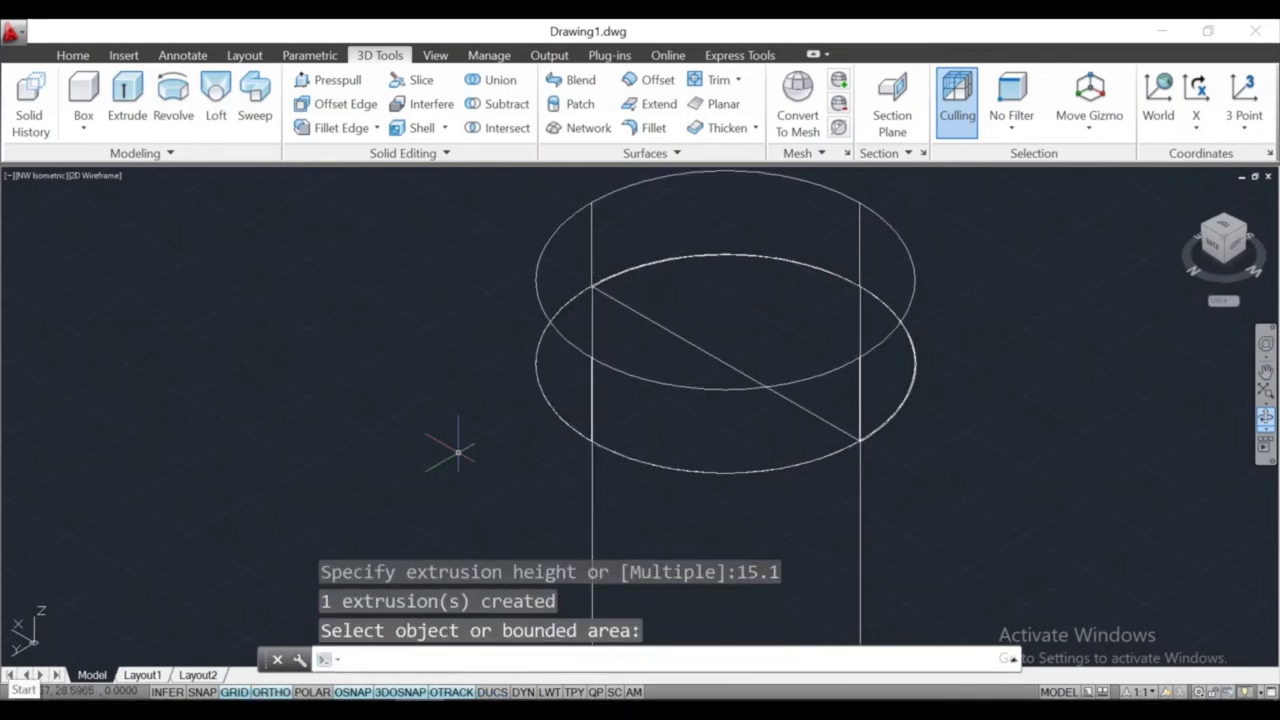
{"action": "scroll", "coordinate": [645, 430], "scroll_direction": "down", "scroll_amount": 2}
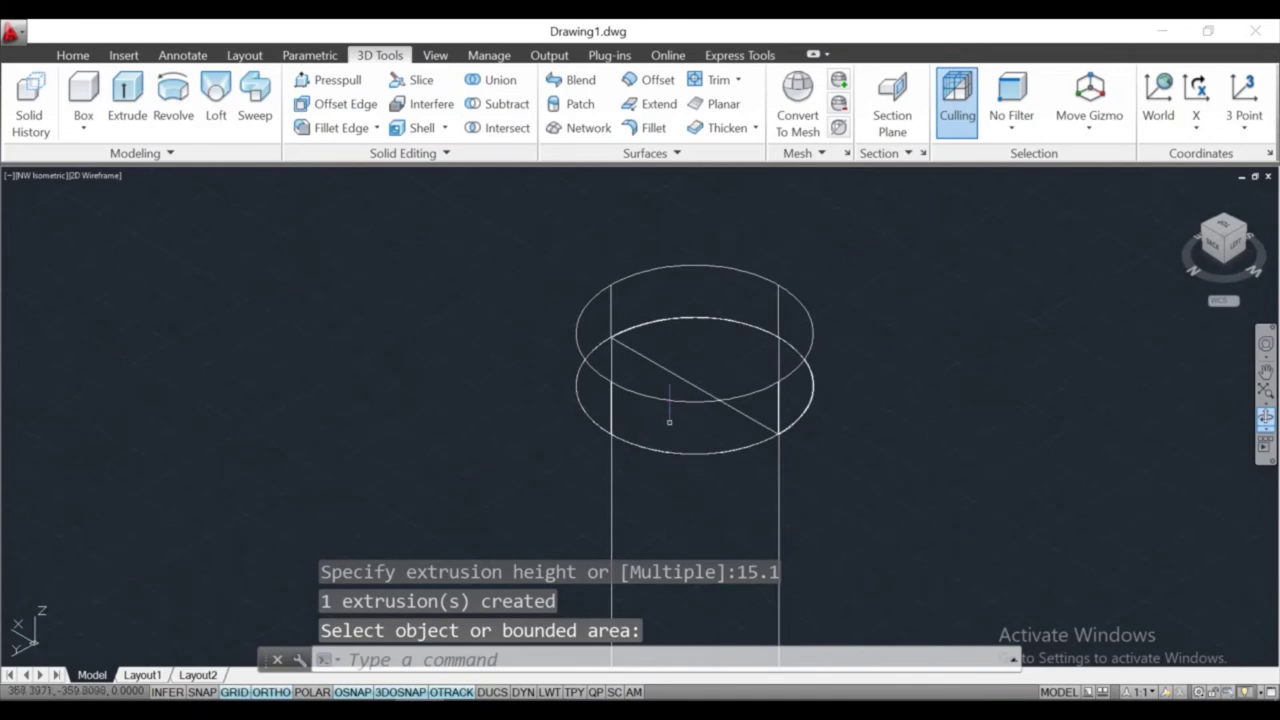
{"action": "middle_click_drag", "start_coordinate": [666, 417], "coordinate": [855, 216], "text": "shift"}
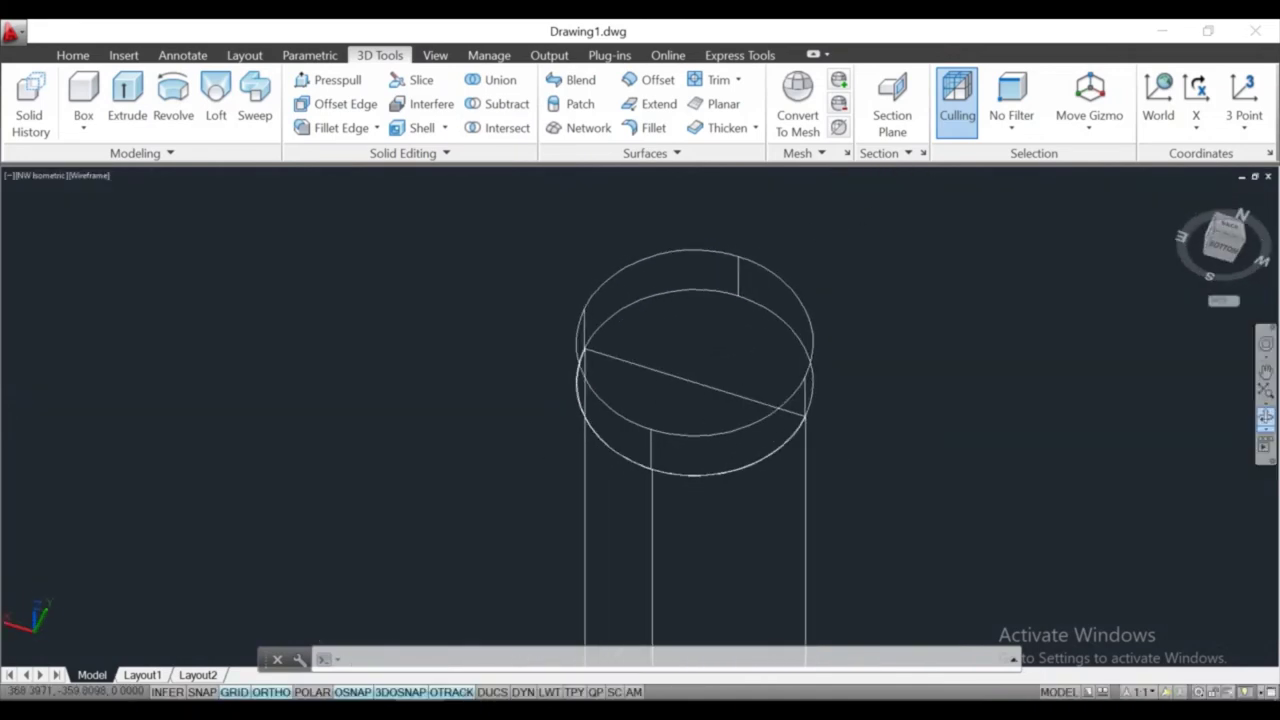
Switch the visual style to Shaded and centre the enlarged shaft
{"action": "scroll", "coordinate": [823, 490], "scroll_direction": "down", "scroll_amount": 3}
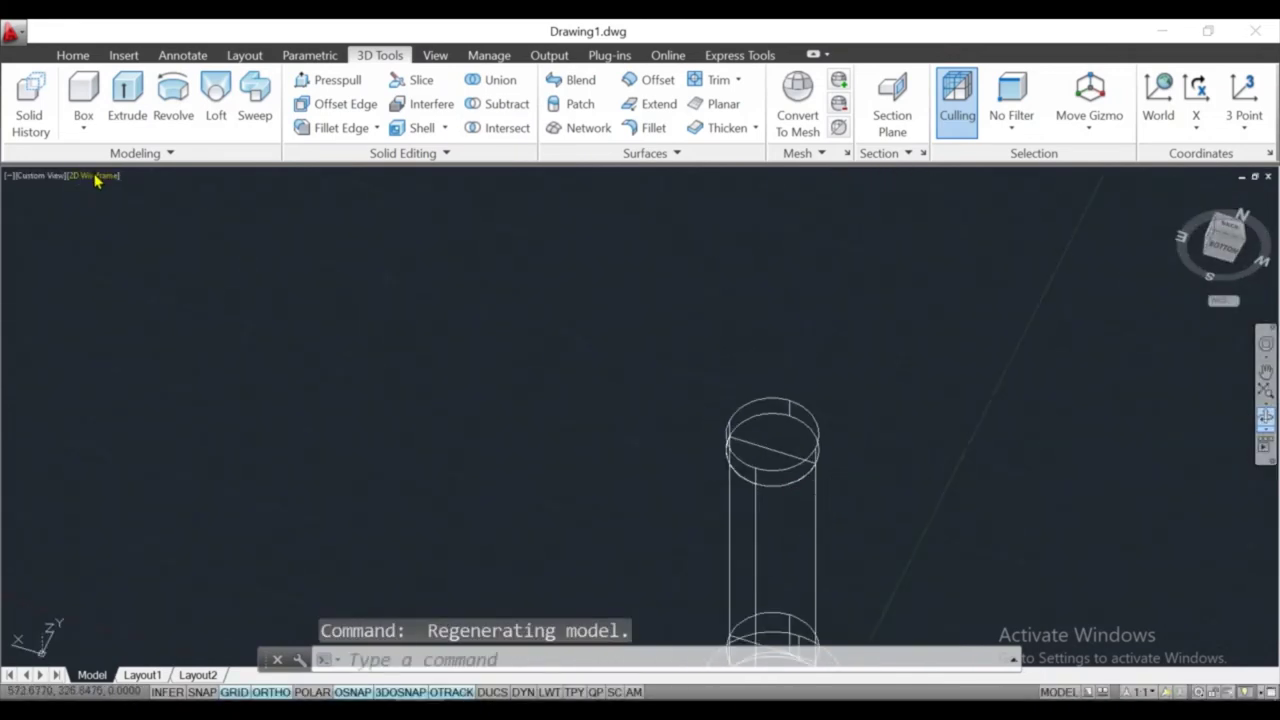
{"action": "left_click", "coordinate": [94, 176]}
{"action": "left_click", "coordinate": [163, 303]}
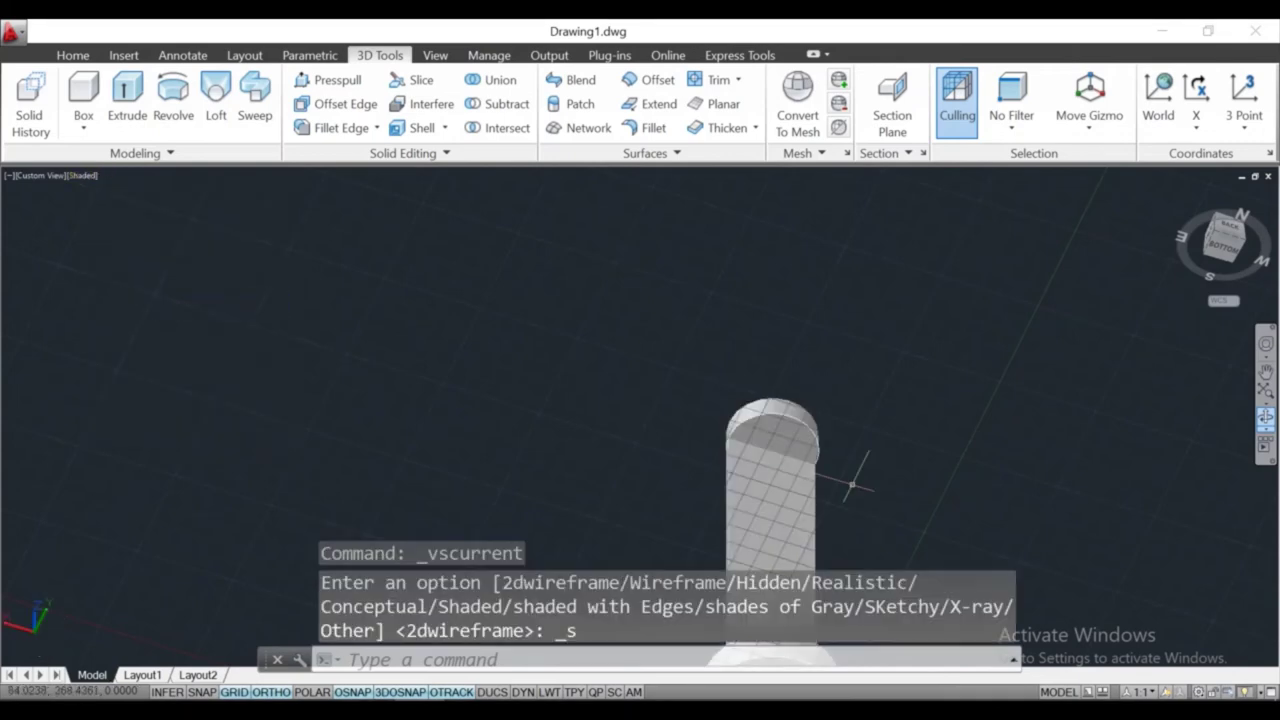
{"action": "scroll", "coordinate": [848, 525], "scroll_direction": "down", "scroll_amount": 5}
{"action": "scroll", "coordinate": [848, 525], "scroll_direction": "up", "scroll_amount": 1}
{"action": "scroll", "coordinate": [848, 525], "scroll_direction": "up", "scroll_amount": 3}
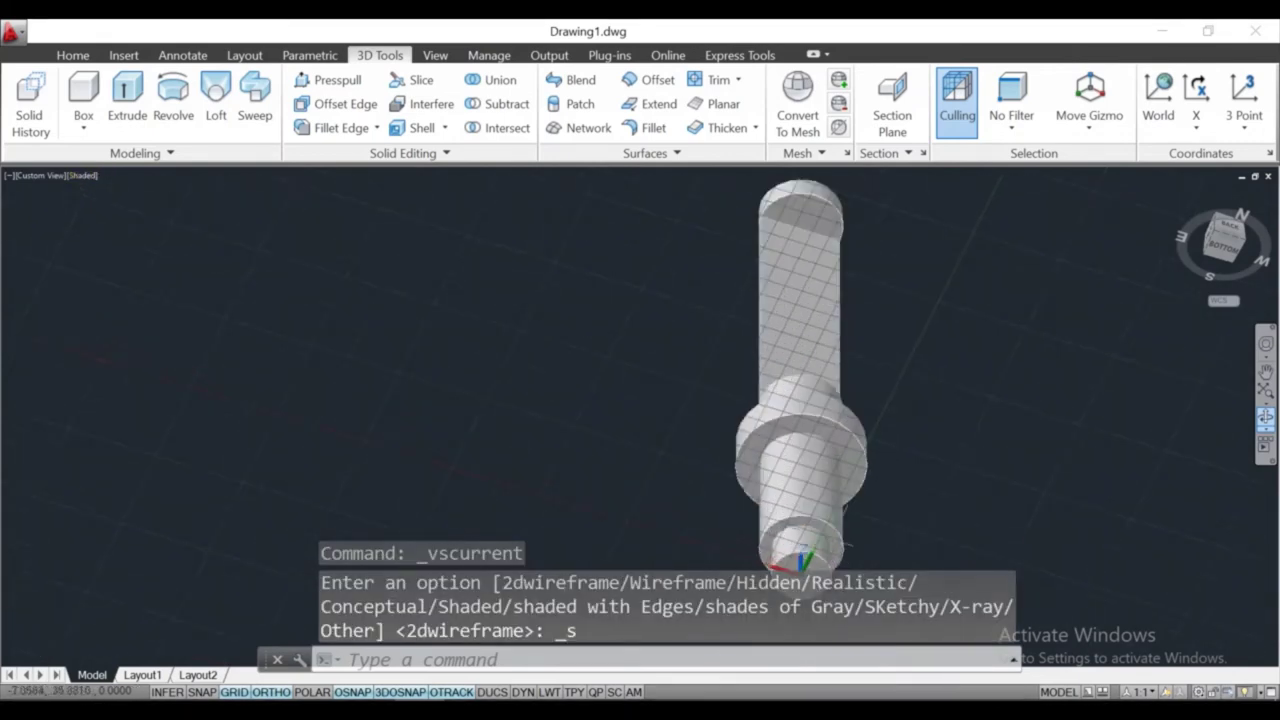
{"action": "scroll", "coordinate": [848, 525], "scroll_direction": "up", "scroll_amount": 1}
{"action": "mouse_move", "coordinate": [793, 413]}
{"action": "middle_mouse_down"}
{"action": "mouse_move", "coordinate": [593, 438]}
{"action": "mouse_move", "coordinate": [686, 371]}
{"action": "mouse_move", "coordinate": [581, 380]}
{"action": "mouse_move", "coordinate": [489, 417]}
{"action": "middle_mouse_up"}
{"action": "scroll", "coordinate": [593, 438], "scroll_direction": "down", "scroll_amount": 2}
{"action": "scroll", "coordinate": [593, 438], "scroll_direction": "down", "scroll_amount": 3}
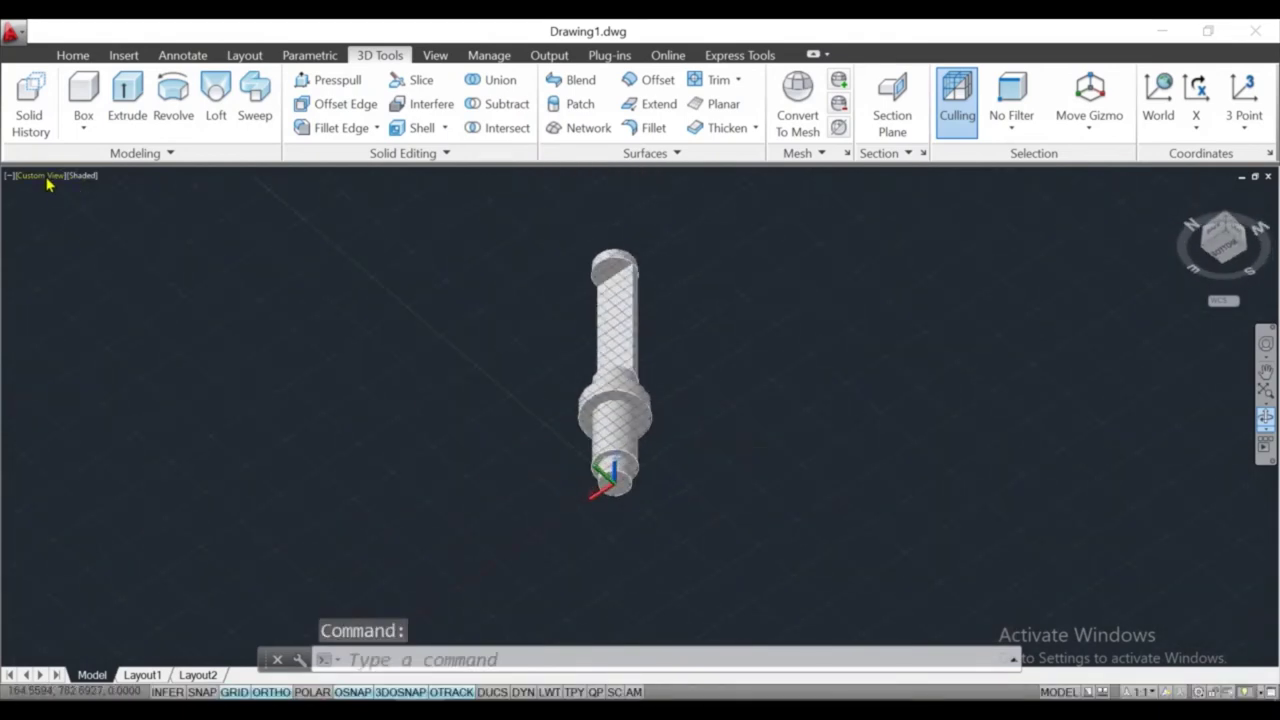
Set the SW Isometric view and orbit to a side-on angle
{"action": "left_click", "coordinate": [48, 176]}
{"action": "left_click", "coordinate": [91, 352]}
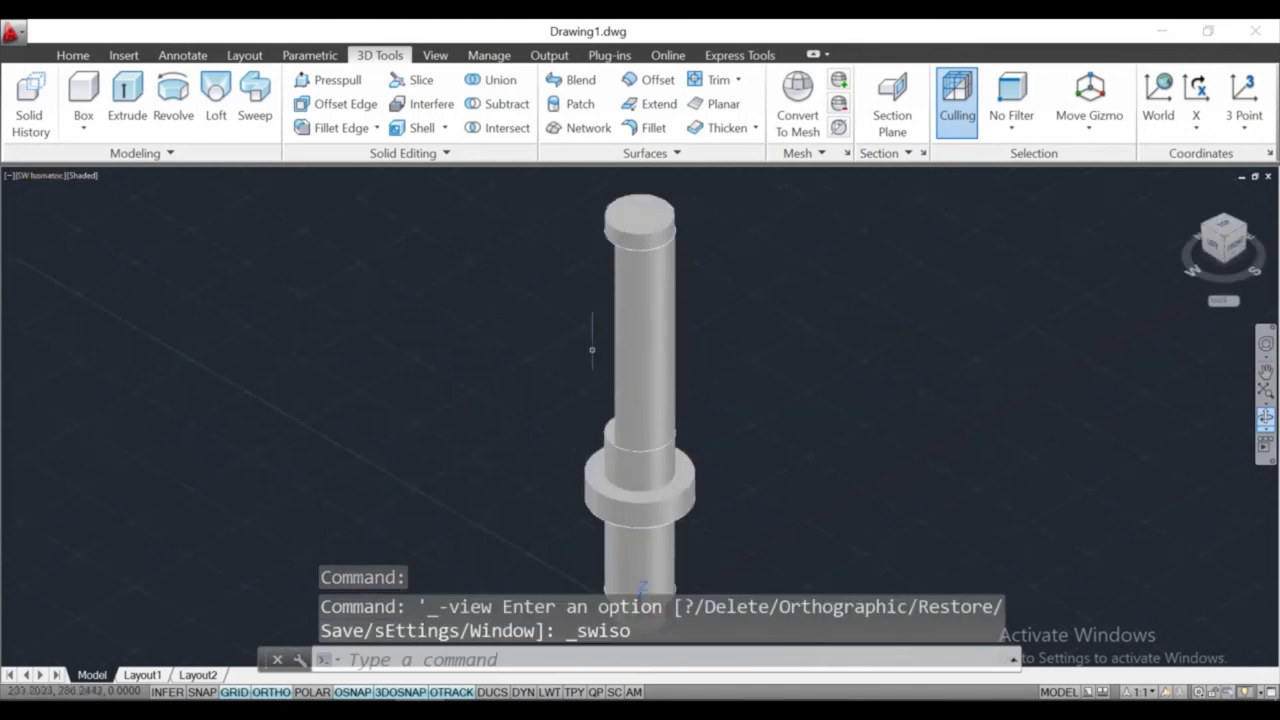
{"action": "mouse_move", "coordinate": [651, 389]}
{"action": "middle_mouse_down", "text": "shift"}
{"action": "mouse_move", "coordinate": [691, 437]}
{"action": "mouse_move", "coordinate": [740, 417]}
{"action": "mouse_move", "coordinate": [691, 294]}
{"action": "mouse_move", "coordinate": [723, 237]}
{"action": "mouse_move", "coordinate": [679, 258]}
{"action": "mouse_move", "coordinate": [746, 266]}
{"action": "mouse_move", "coordinate": [688, 297]}
{"action": "mouse_move", "coordinate": [554, 294]}
{"action": "mouse_move", "coordinate": [652, 296]}
{"action": "middle_mouse_up", "text": "shift"}
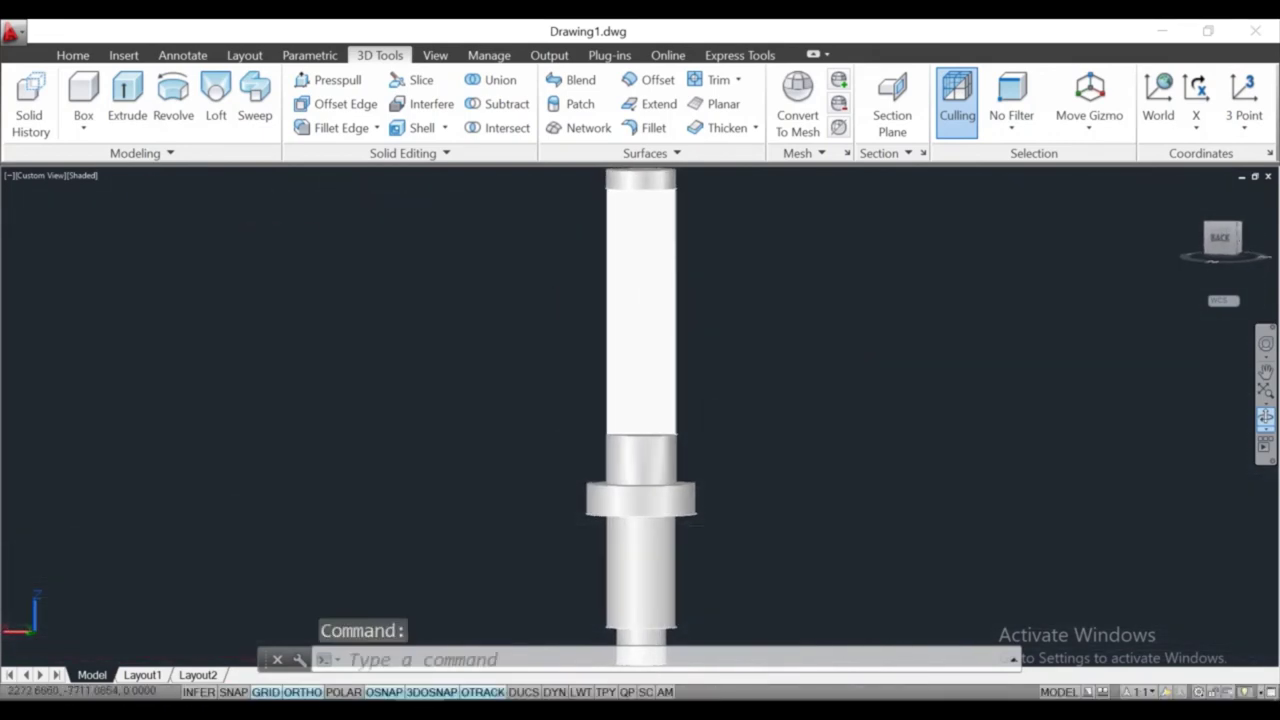
Switch to 2D Wireframe and view the shaft from Right, then Front
{"action": "left_click", "coordinate": [84, 177]}
{"action": "left_click", "coordinate": [110, 219]}
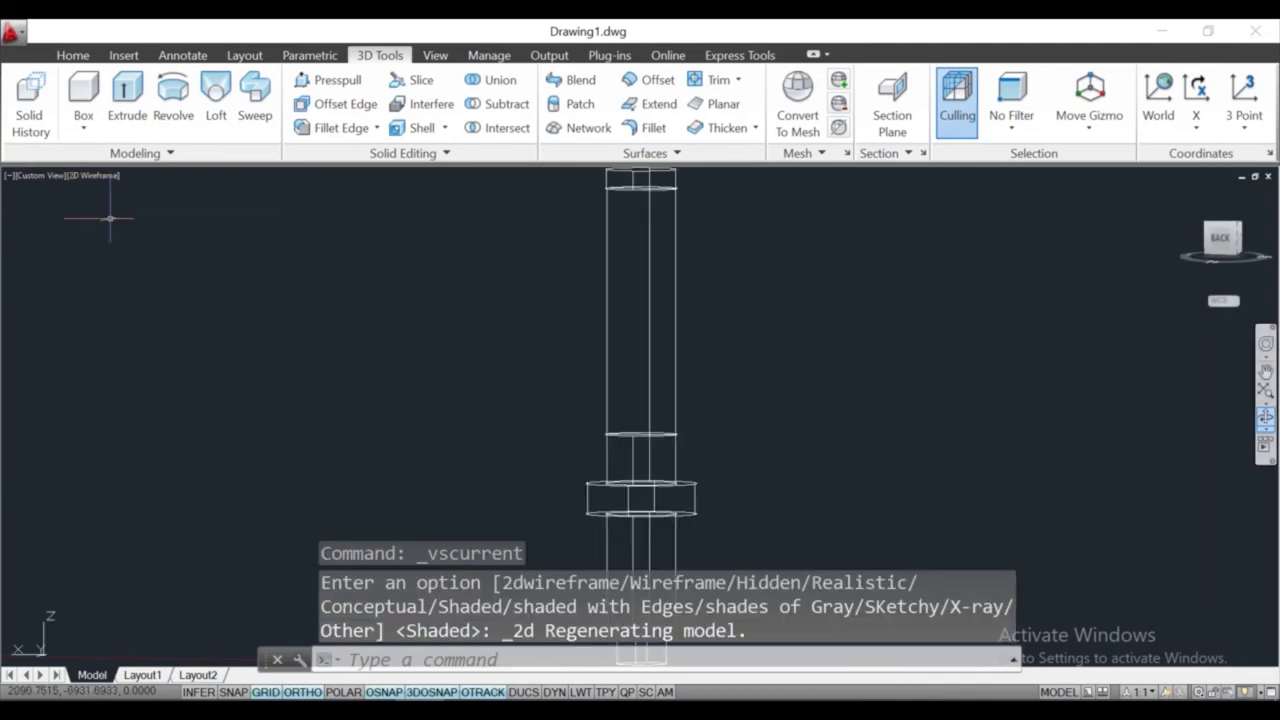
{"action": "left_click", "coordinate": [46, 178]}
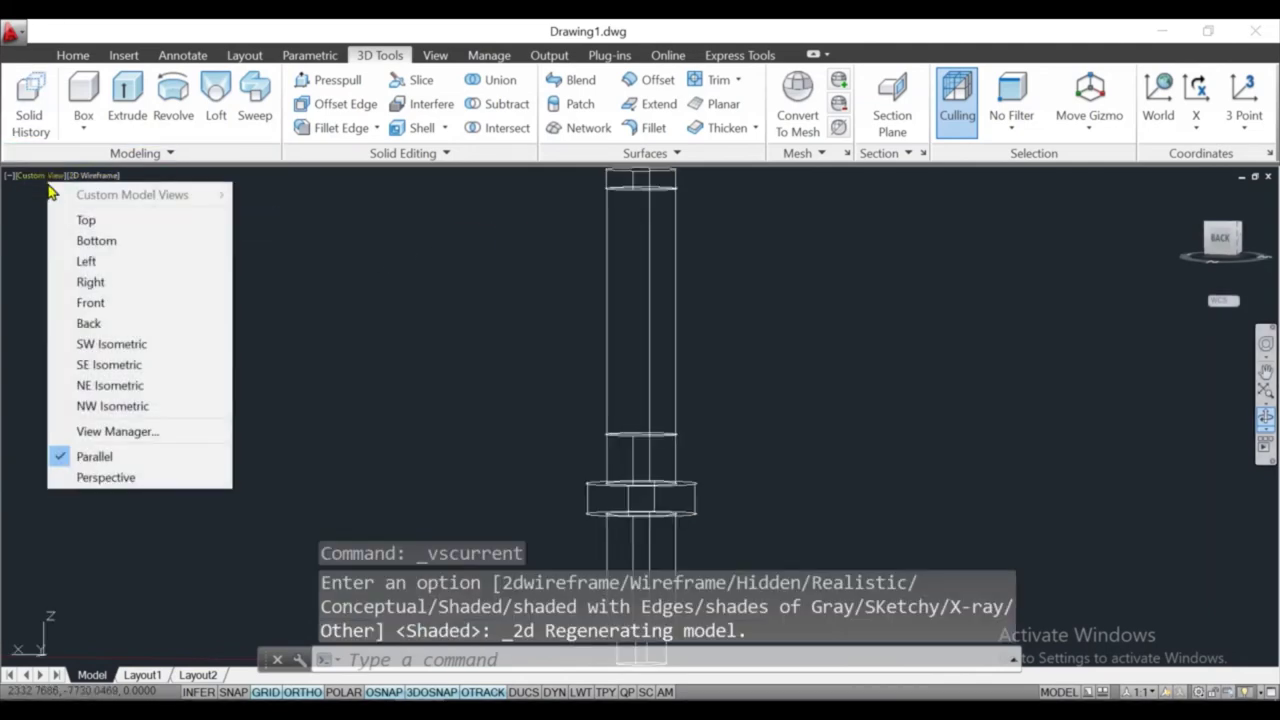
{"action": "left_click", "coordinate": [84, 285]}
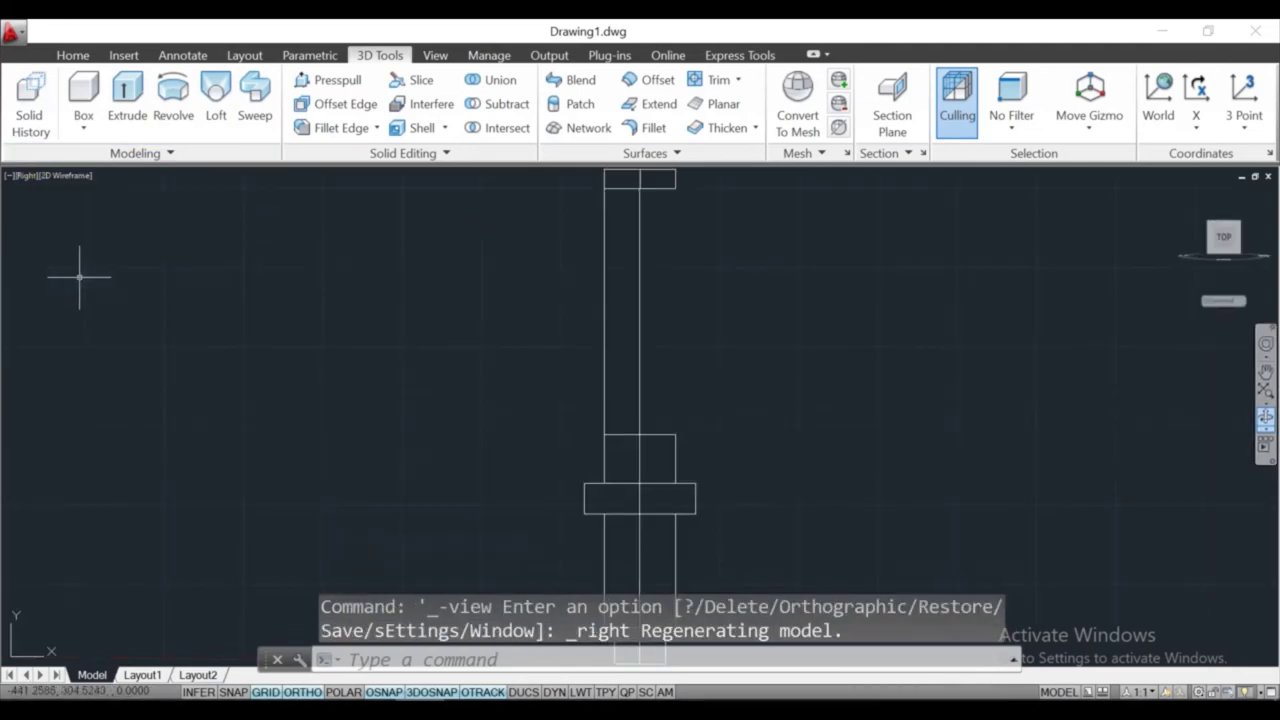
{"action": "left_click", "coordinate": [35, 178]}
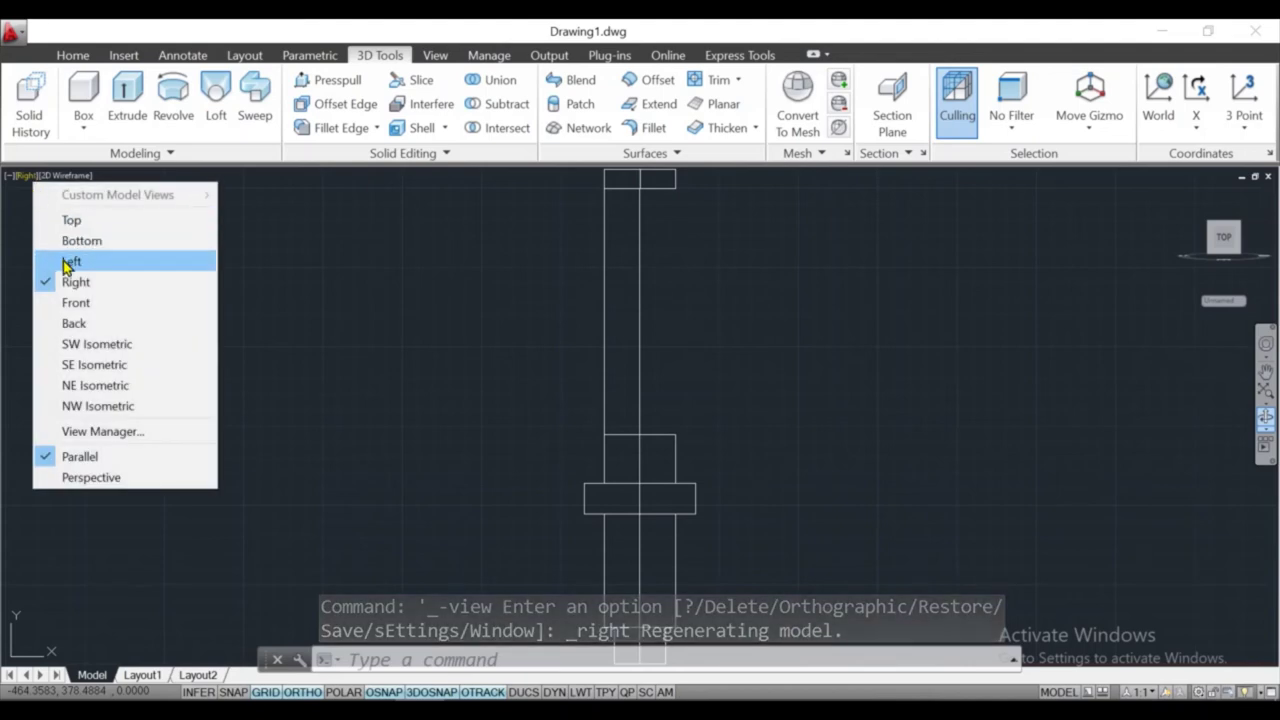
{"action": "left_click", "coordinate": [89, 303]}
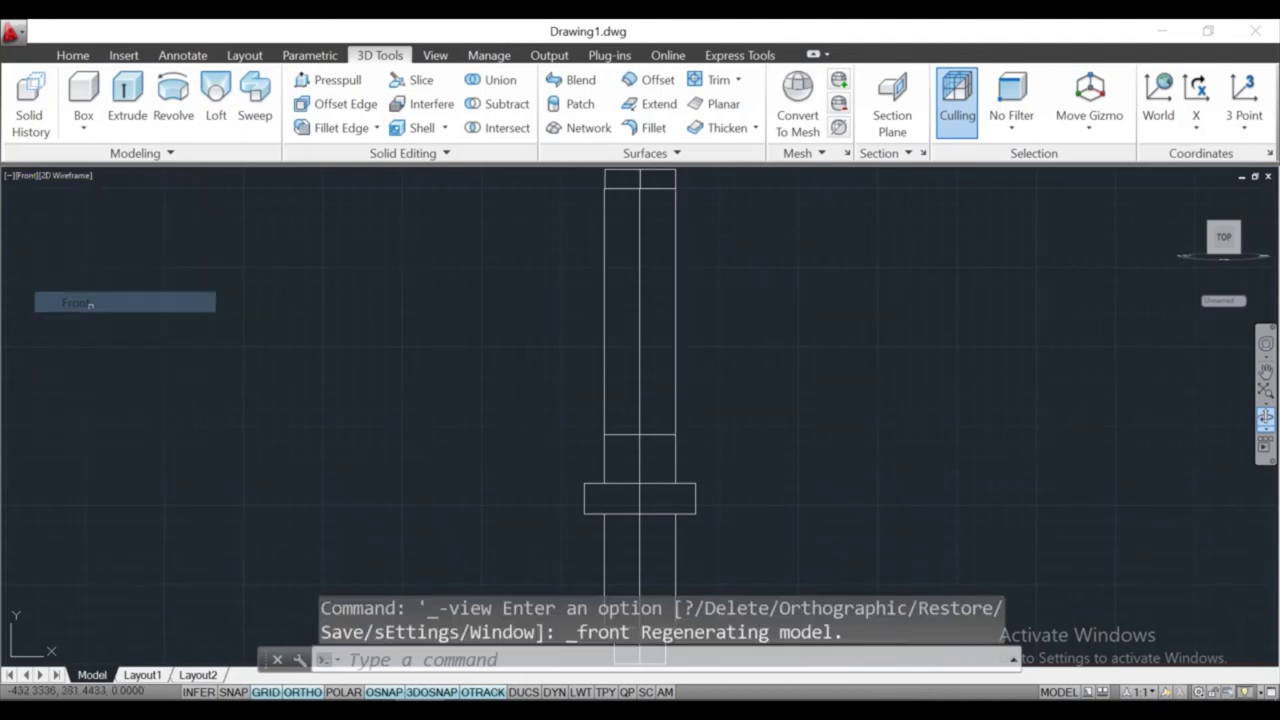
Restore the Front view after a slight orbit and start a line
{"action": "middle_click_drag", "start_coordinate": [740, 377], "coordinate": [457, 394], "text": "shift"}
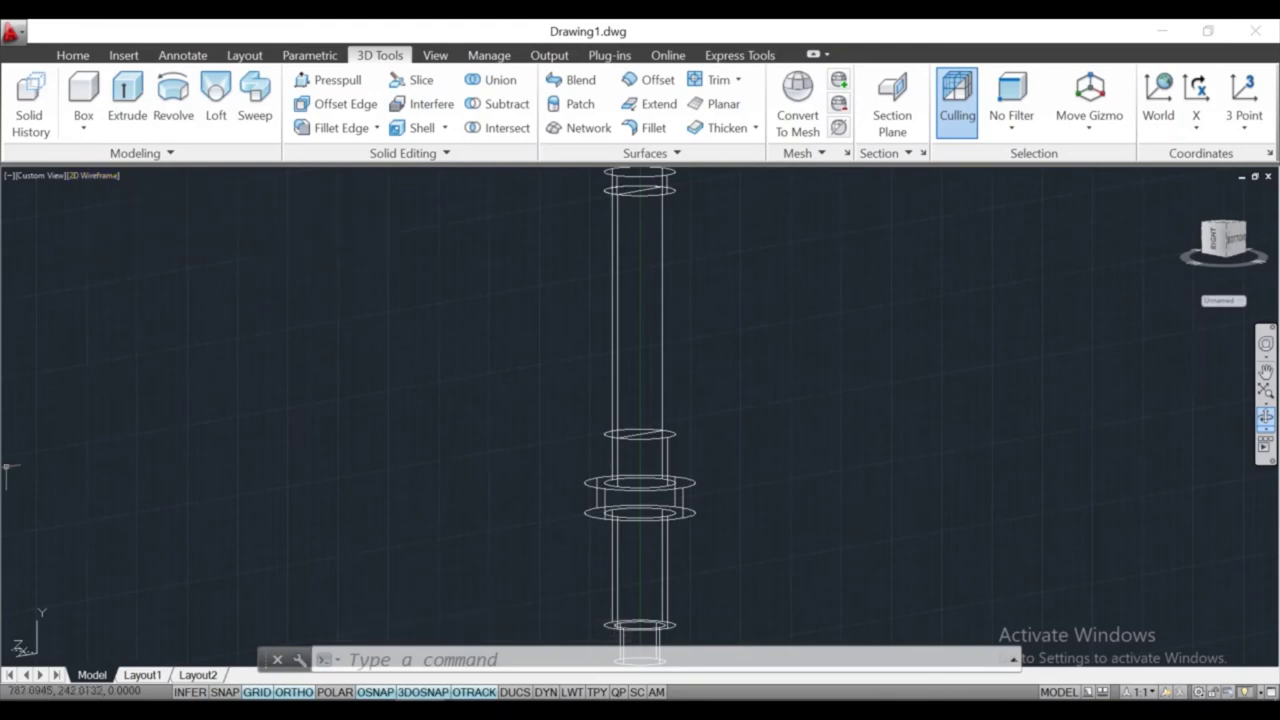
{"action": "left_click", "coordinate": [38, 176]}
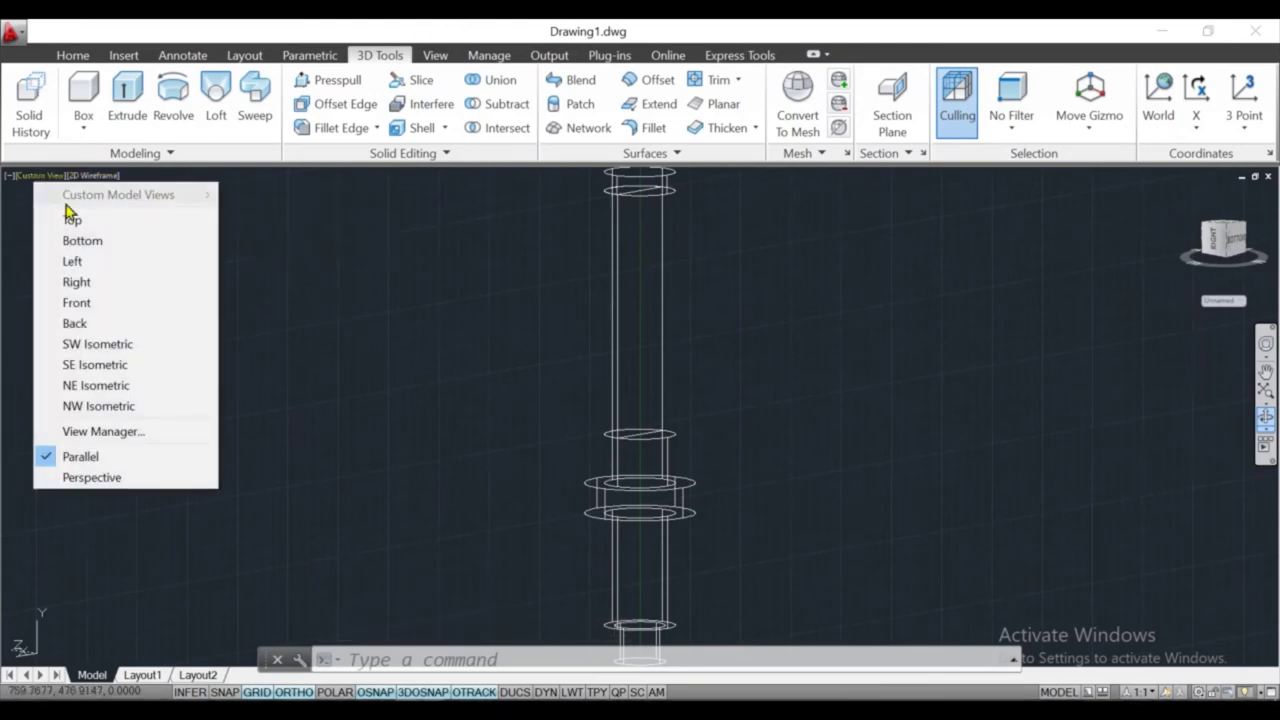
{"action": "left_click", "coordinate": [125, 305]}
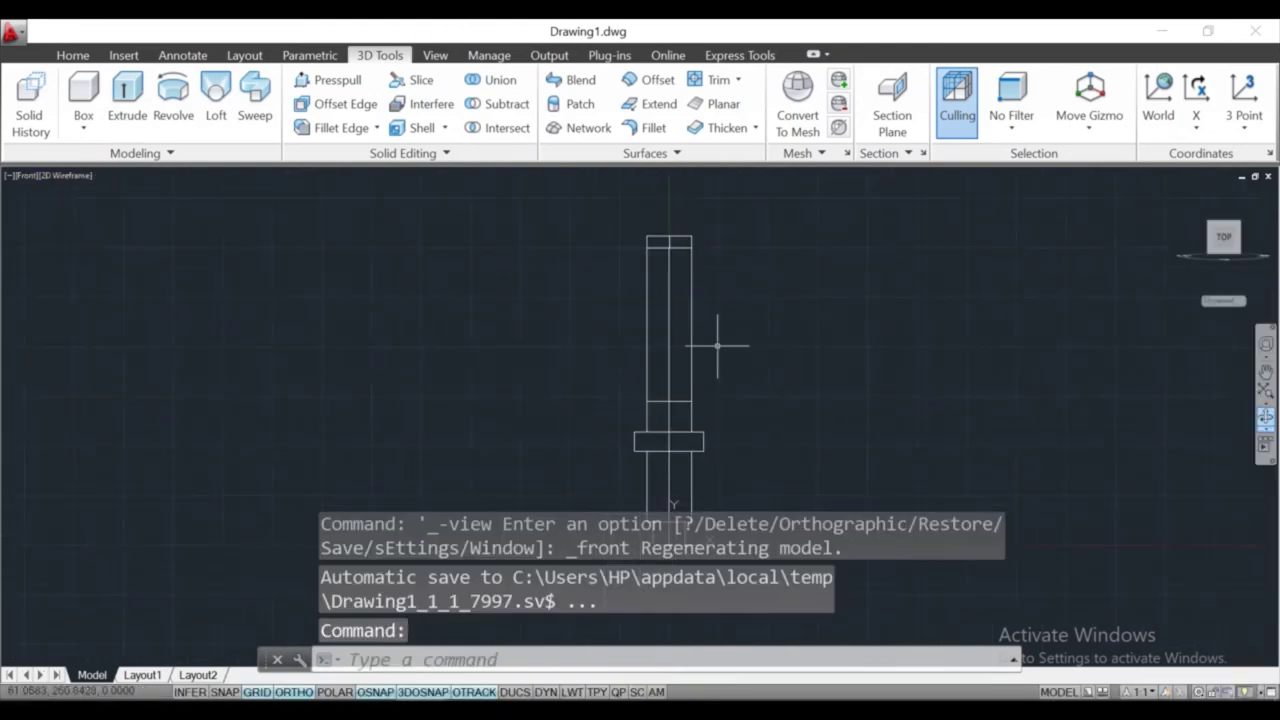
{"action": "left_click", "coordinate": [86, 58]}
{"action": "left_click", "coordinate": [24, 88]}
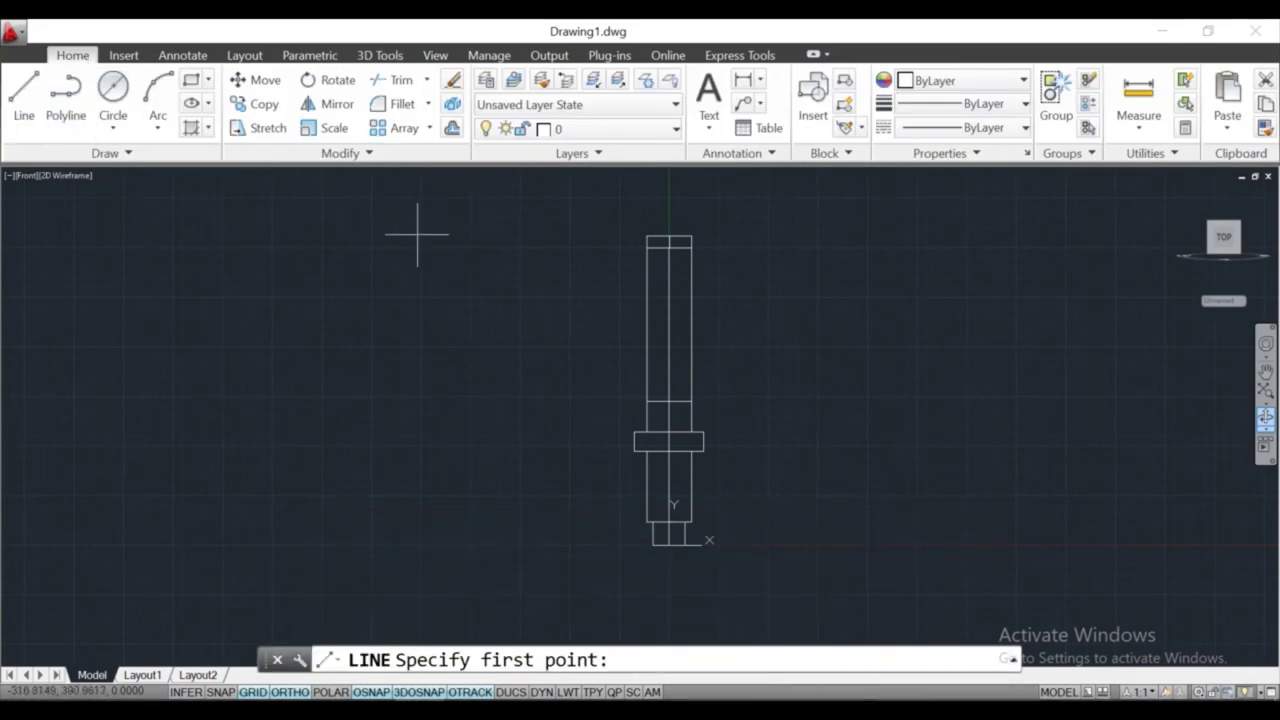
Draw a construction line from the shaft centre line: a 46.9 segment, then a horizontal segment rightward
{"action": "scroll", "coordinate": [667, 401], "scroll_direction": "up", "scroll_amount": 6}
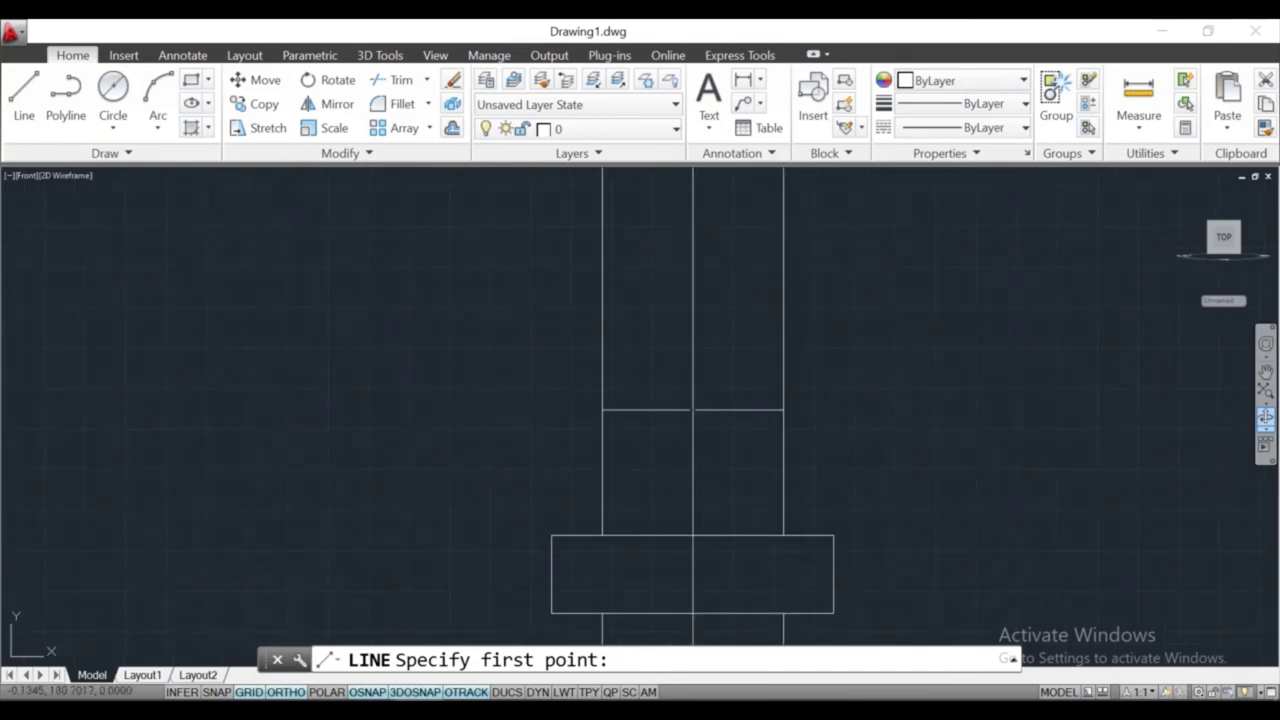
{"action": "left_click", "coordinate": [694, 352]}
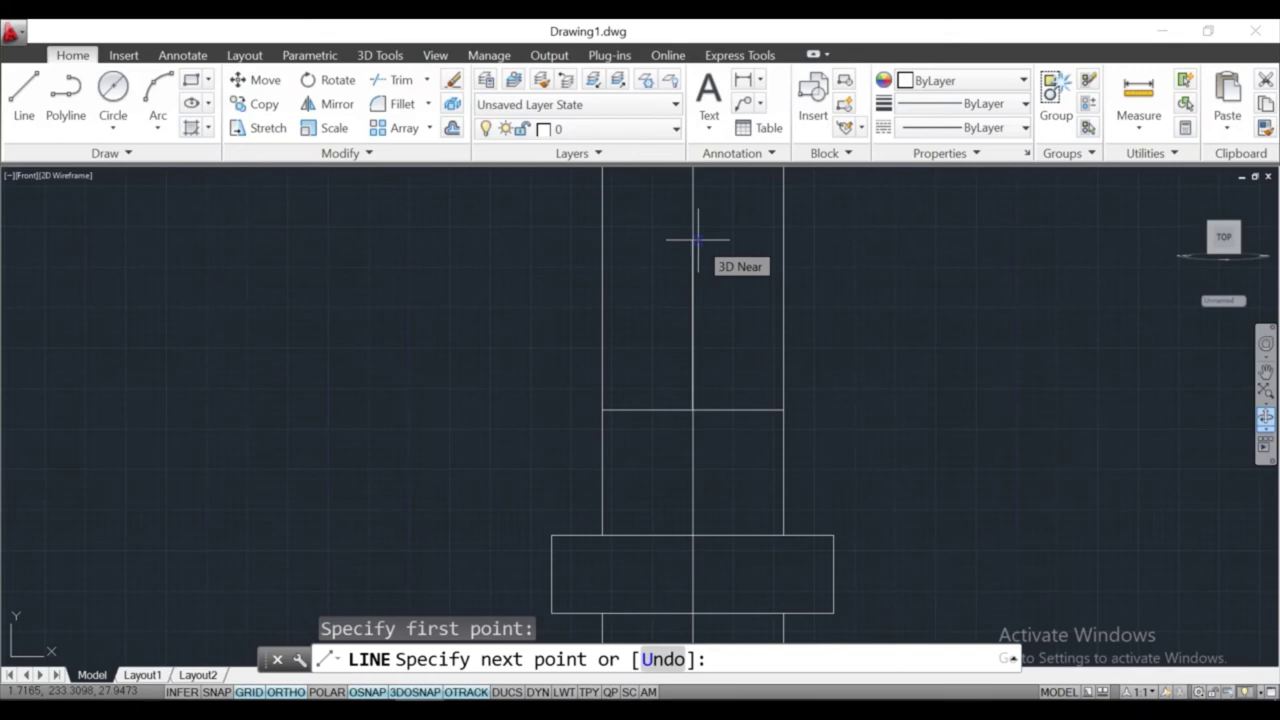
{"action": "type", "text": "46,"}
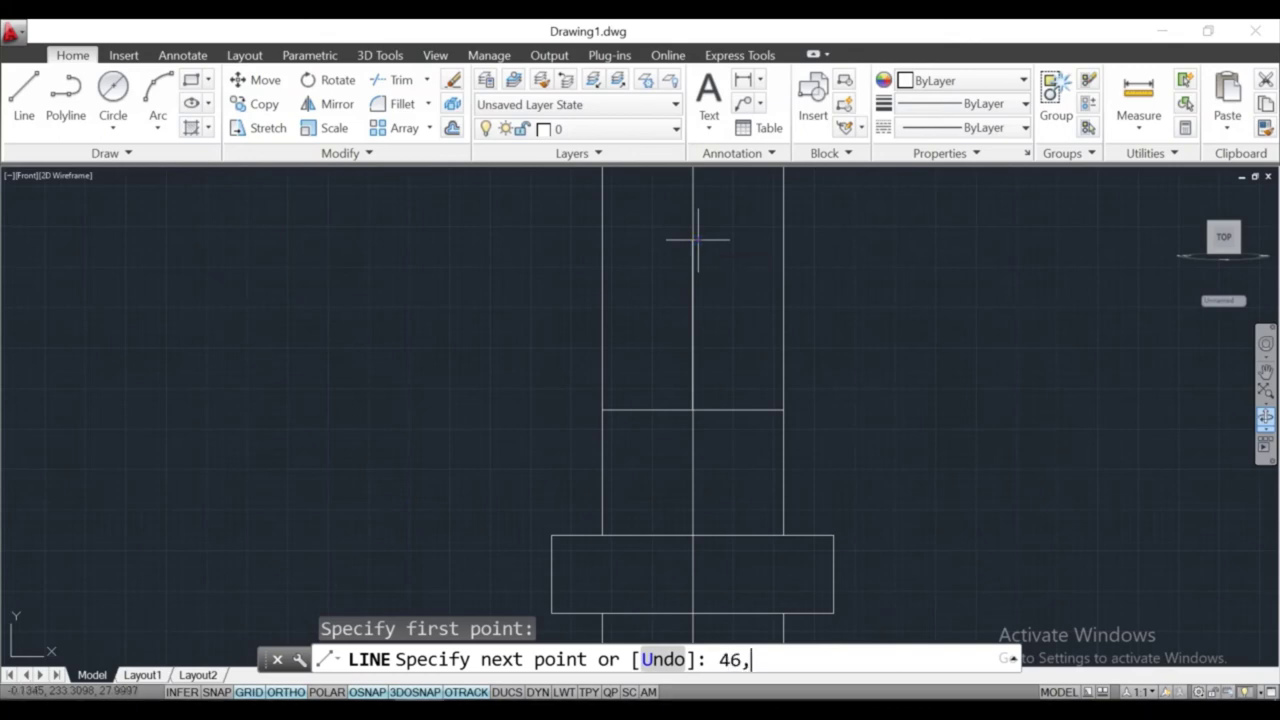
{"action": "type", "text": "9"}
{"action": "key", "text": "Return"}
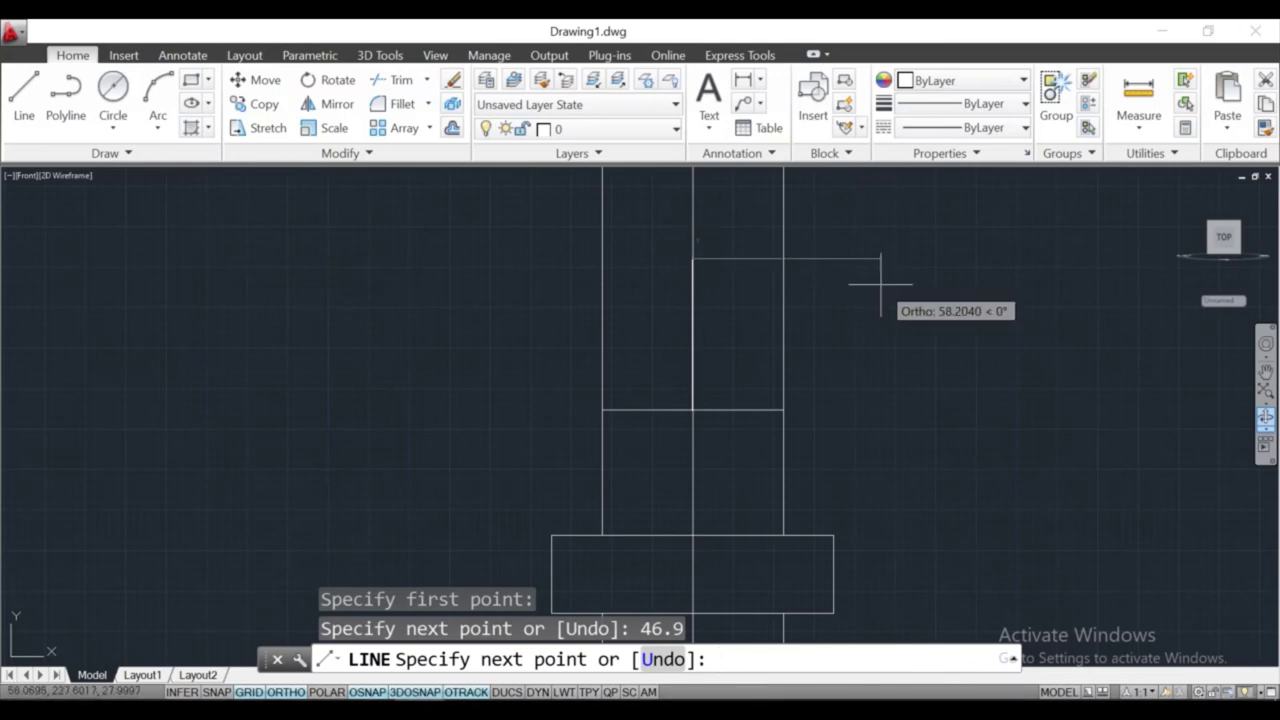
{"action": "left_click", "coordinate": [880, 280]}
{"action": "right_click", "coordinate": [882, 284]}
{"action": "left_click", "coordinate": [921, 298]}
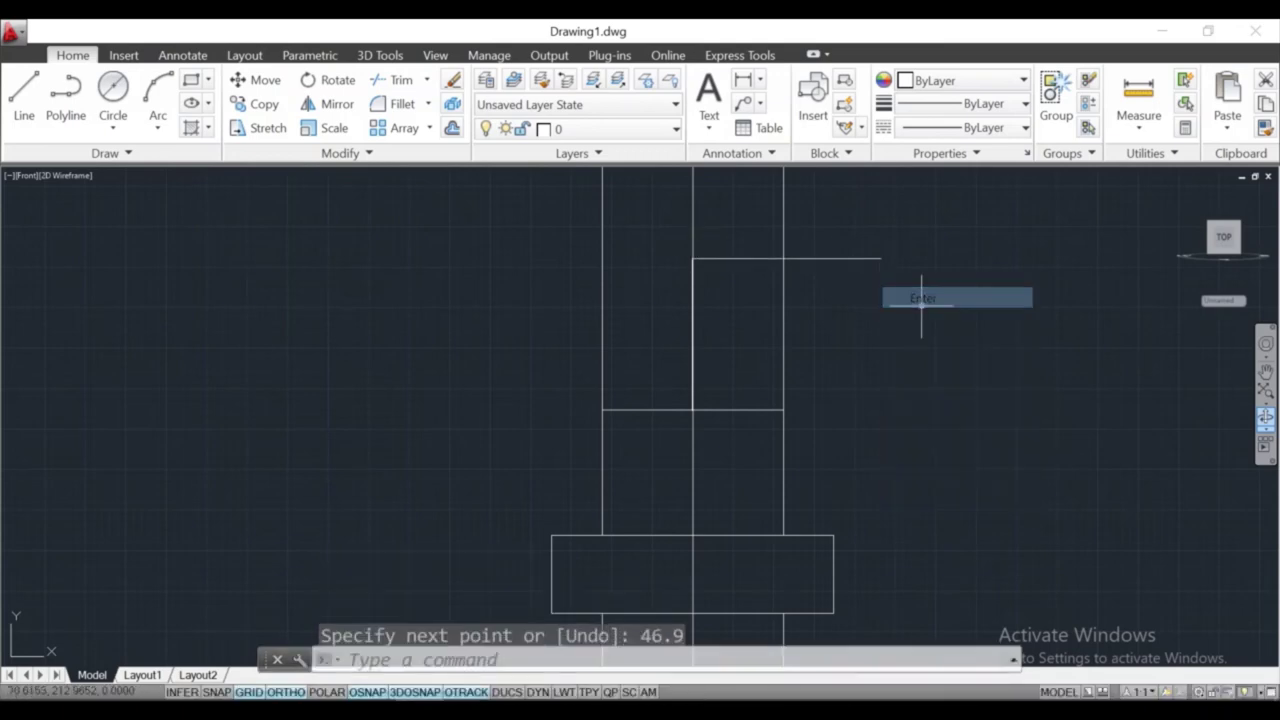
Draw a 12.5-diameter circle centred at the construction line intersection
{"action": "left_click", "coordinate": [113, 128]}
{"action": "left_click", "coordinate": [171, 206]}
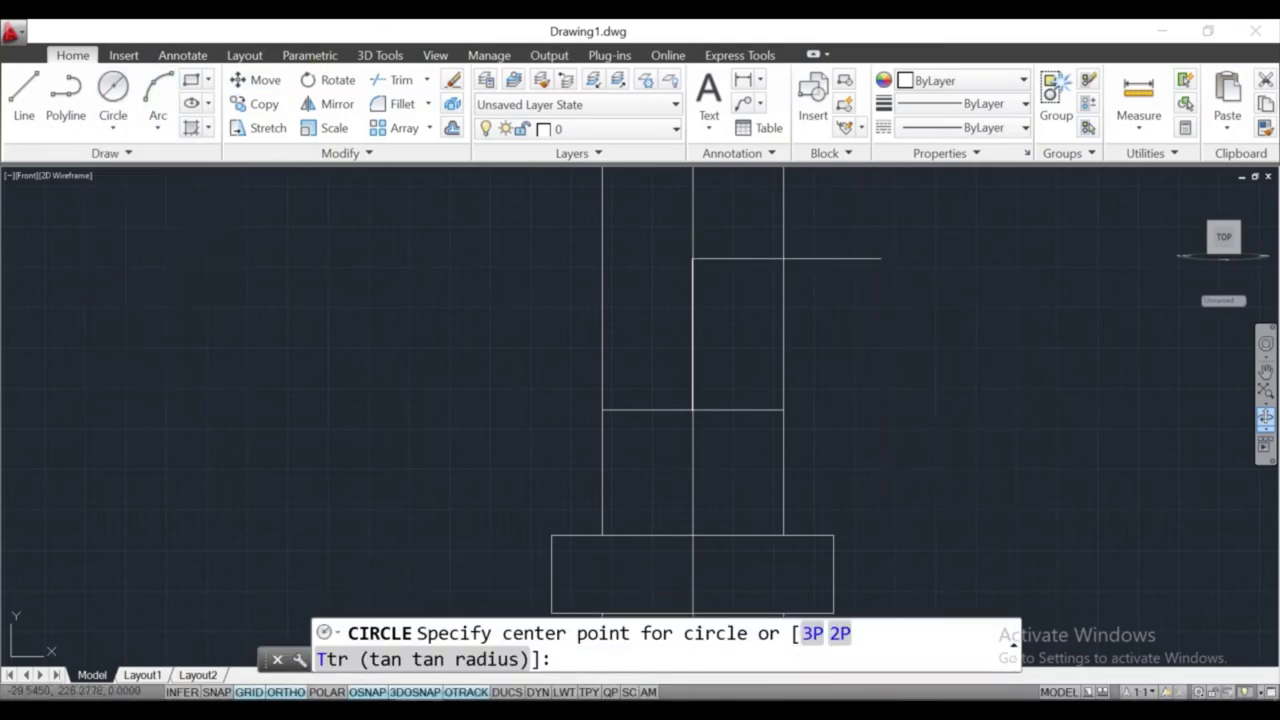
{"action": "left_click", "coordinate": [691, 258]}
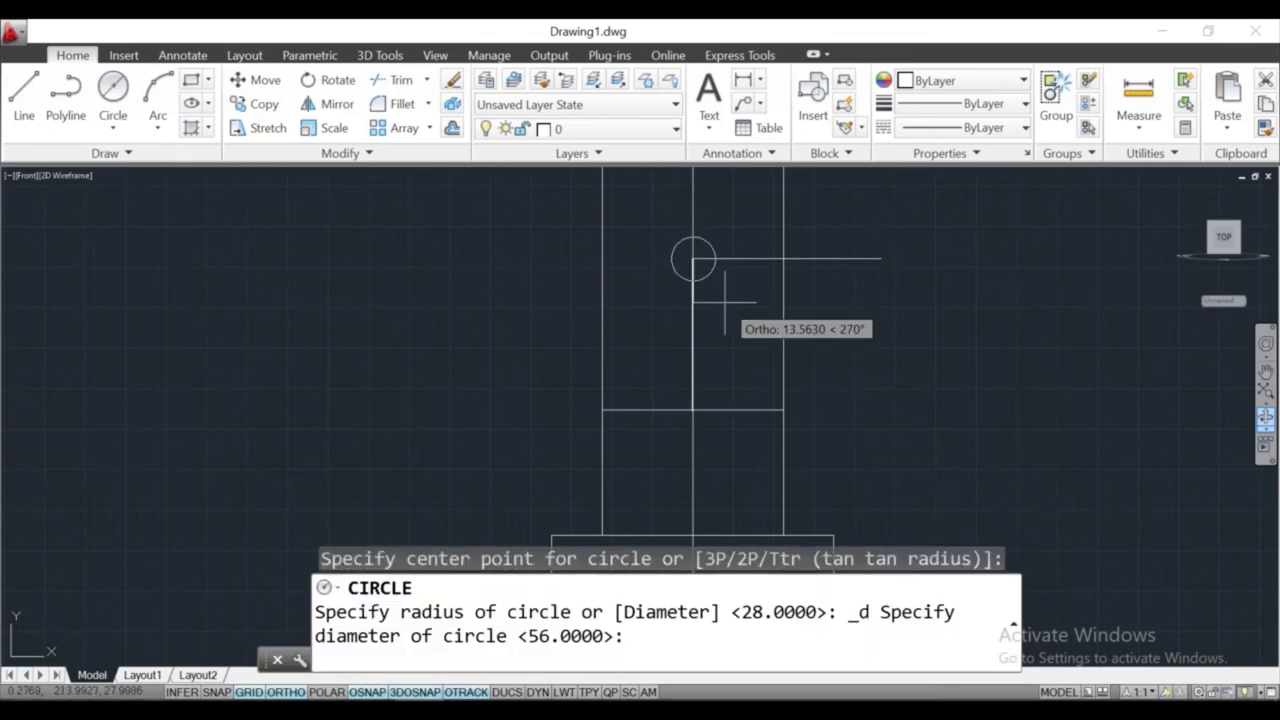
{"action": "type", "text": "12"}
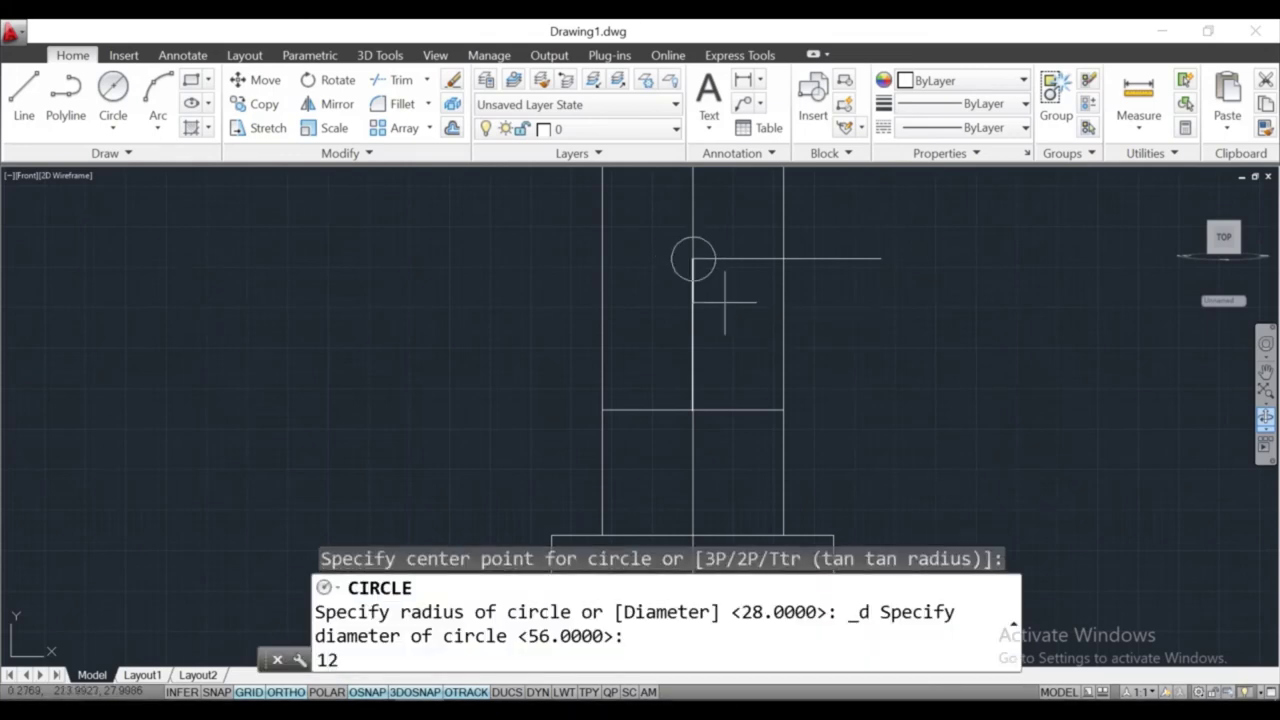
{"action": "type", "text": ".5"}
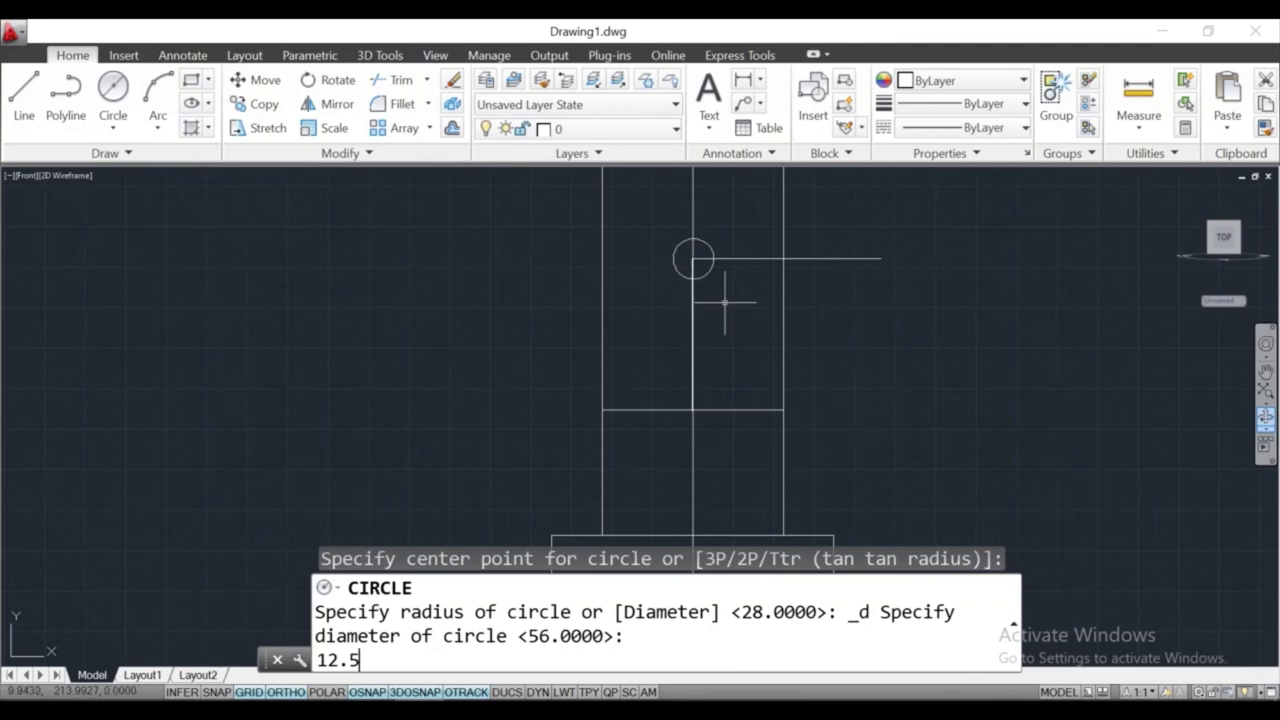
{"action": "key", "text": "Return"}
Erase the horizontal and vertical helper lines
{"action": "left_click", "coordinate": [758, 246]}
{"action": "left_click", "coordinate": [752, 290]}
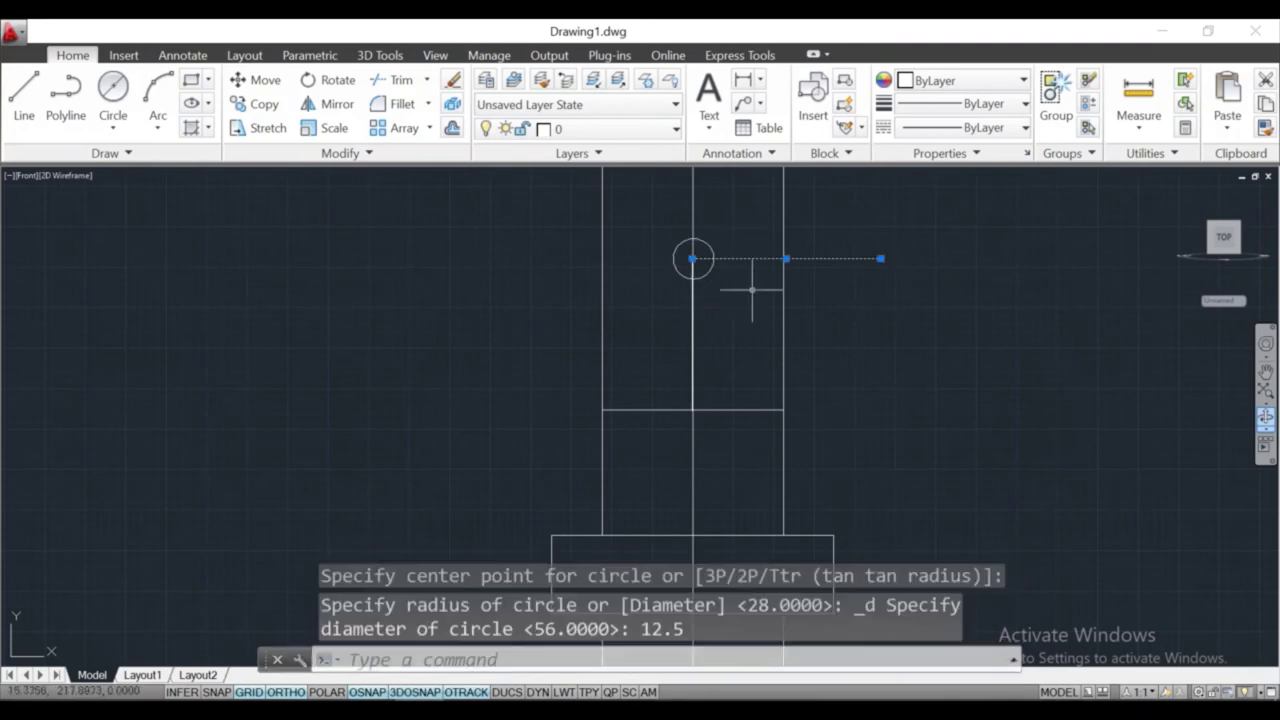
{"action": "left_click", "coordinate": [693, 315]}
{"action": "key", "text": "Delete"}
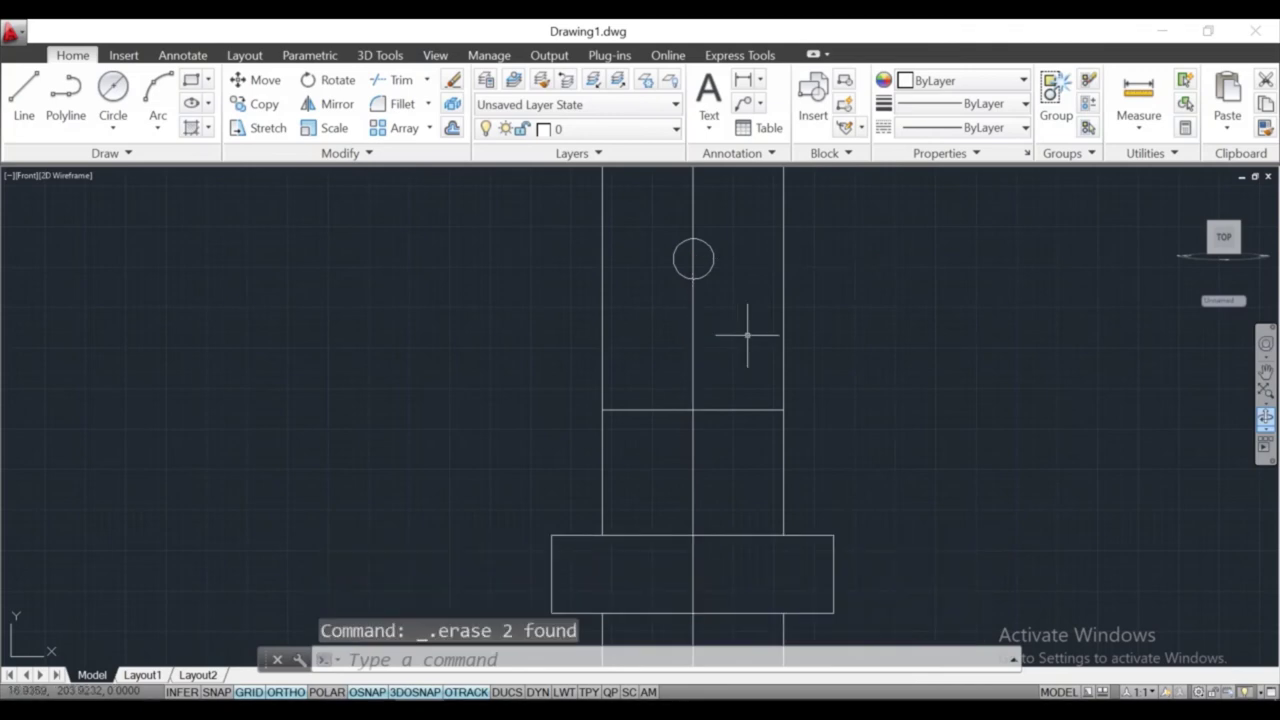
{"action": "scroll", "coordinate": [747, 335], "scroll_direction": "down", "scroll_amount": 3}
{"action": "scroll", "coordinate": [660, 279], "scroll_direction": "up", "scroll_amount": 2}
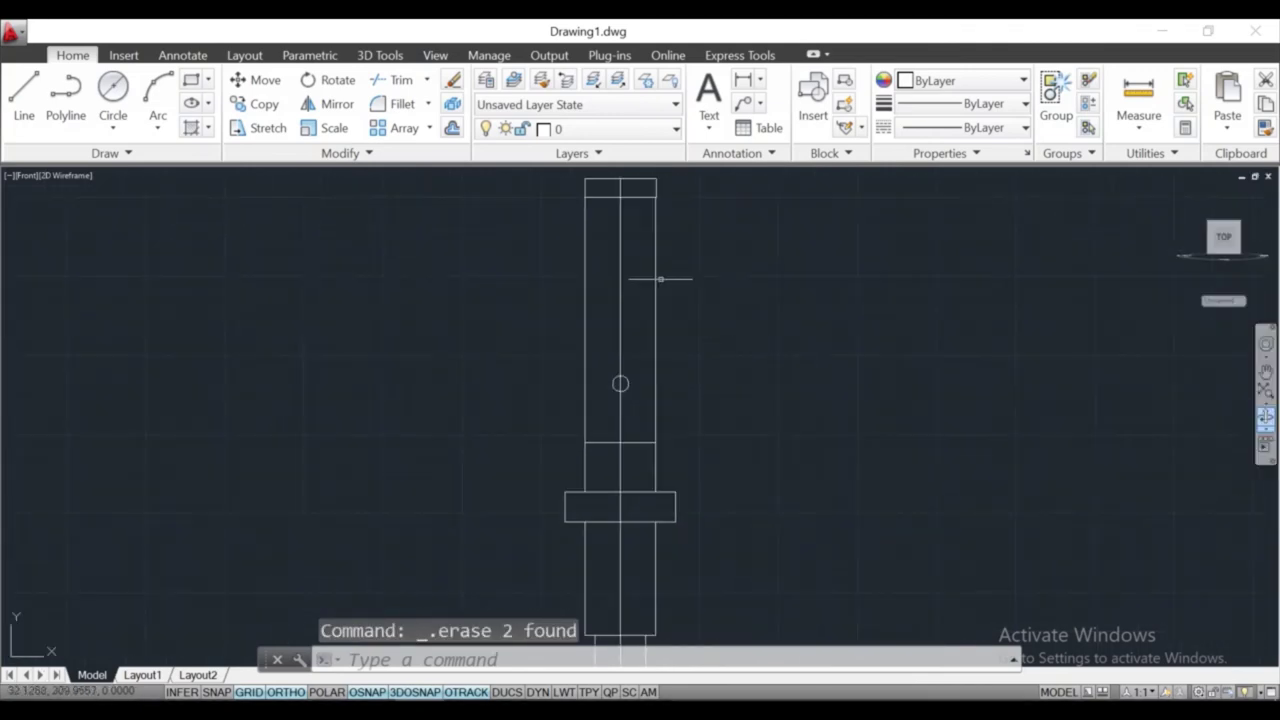
Copy the 12.5 circle 100 units up the shaft axis from its centre
{"action": "left_click", "coordinate": [257, 84]}
{"action": "left_click", "coordinate": [262, 104]}
{"action": "scroll", "coordinate": [607, 376], "scroll_direction": "up", "scroll_amount": 4}
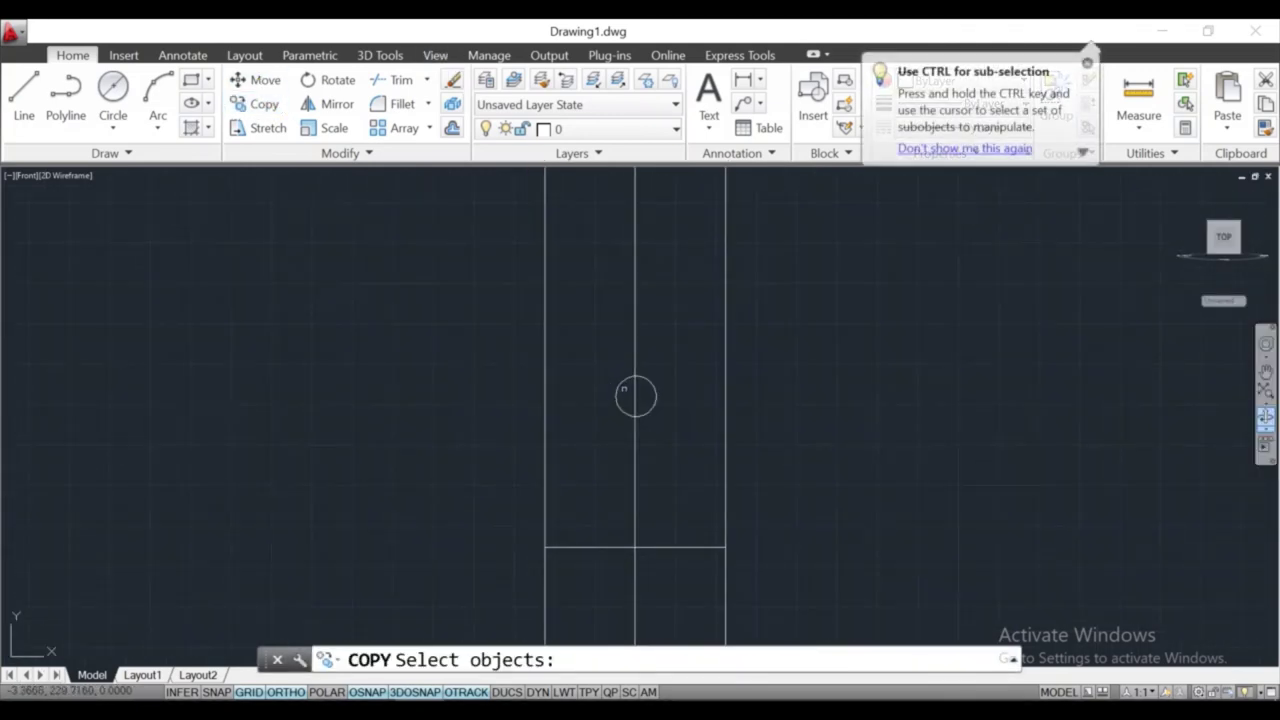
{"action": "left_click", "coordinate": [616, 388]}
{"action": "key", "text": "Return"}
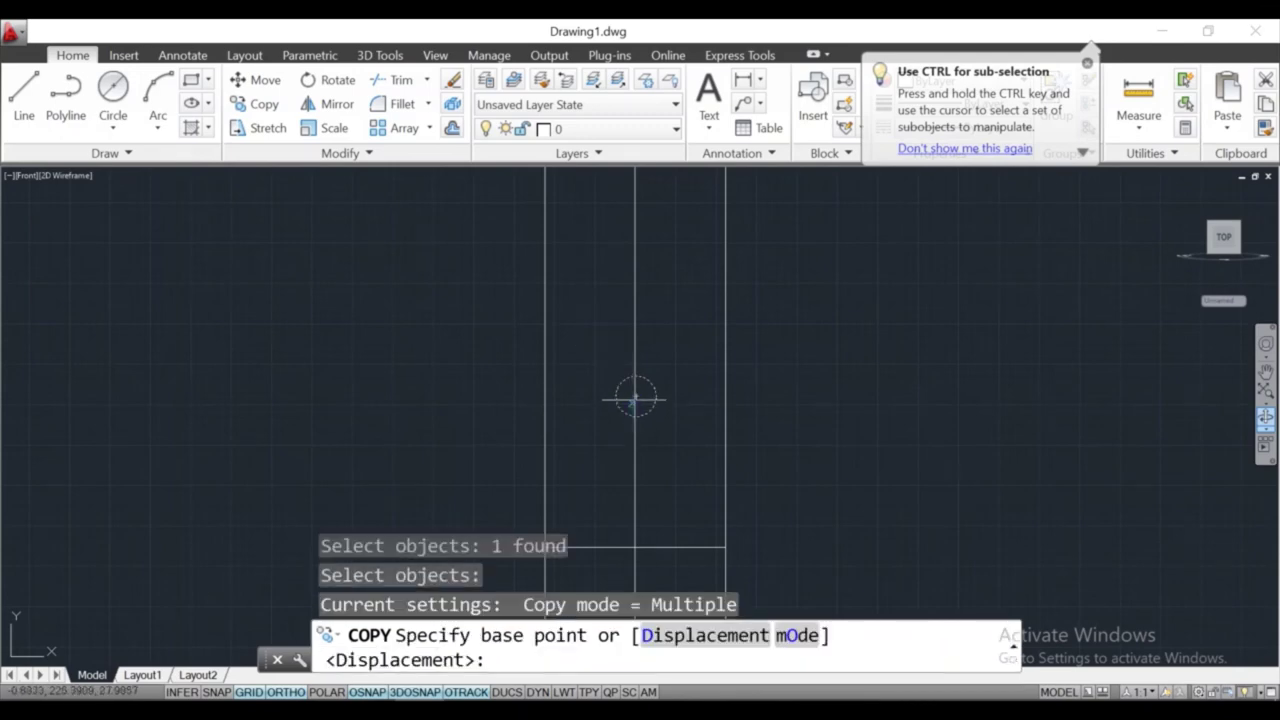
{"action": "left_click", "coordinate": [636, 396]}
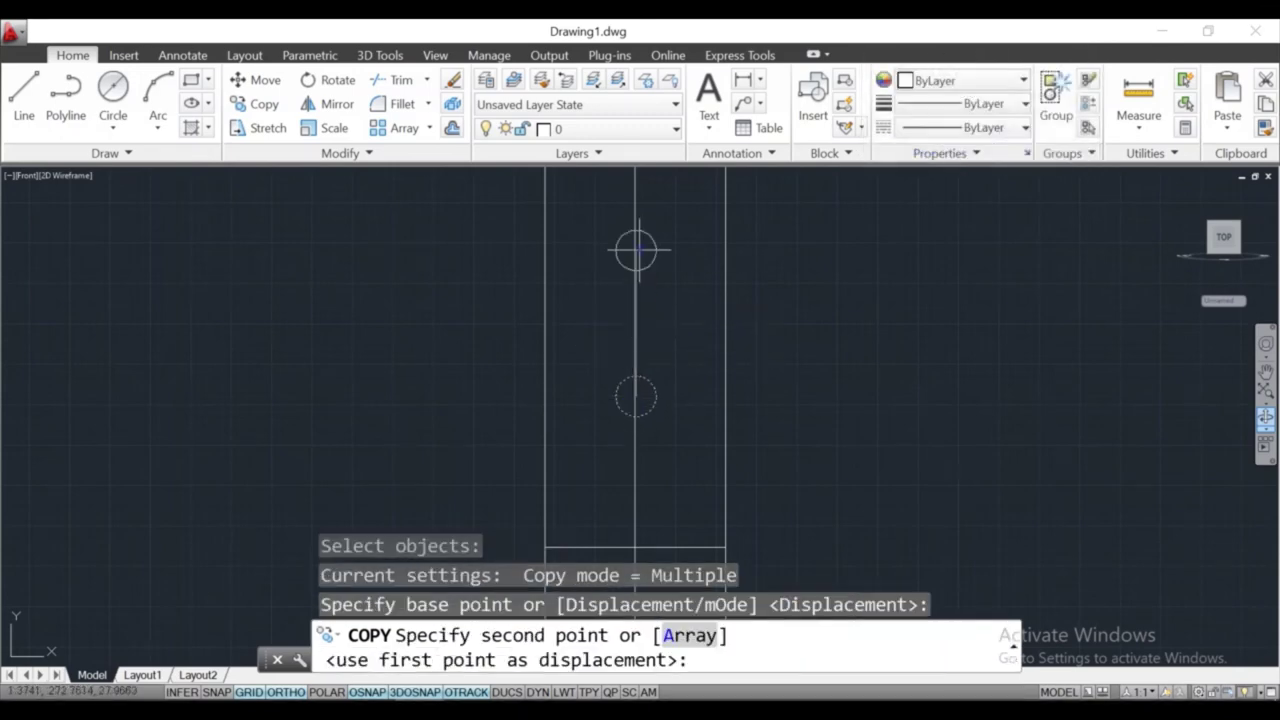
{"action": "type", "text": "100"}
{"action": "key", "text": "Return"}
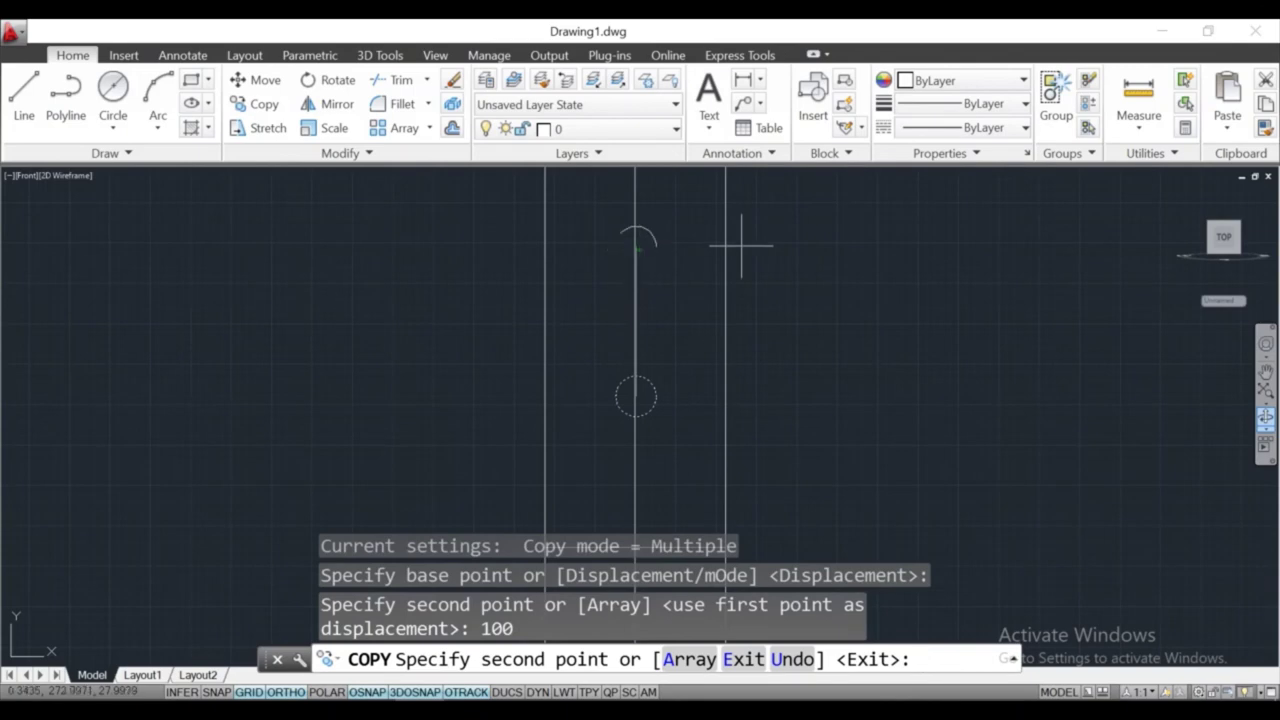
{"action": "right_click", "coordinate": [745, 248]}
{"action": "left_click", "coordinate": [786, 286]}
{"action": "scroll", "coordinate": [789, 274], "scroll_direction": "down", "scroll_amount": 4}
{"action": "middle_click_drag", "start_coordinate": [789, 274], "coordinate": [693, 334]}
{"action": "left_click", "coordinate": [378, 55]}
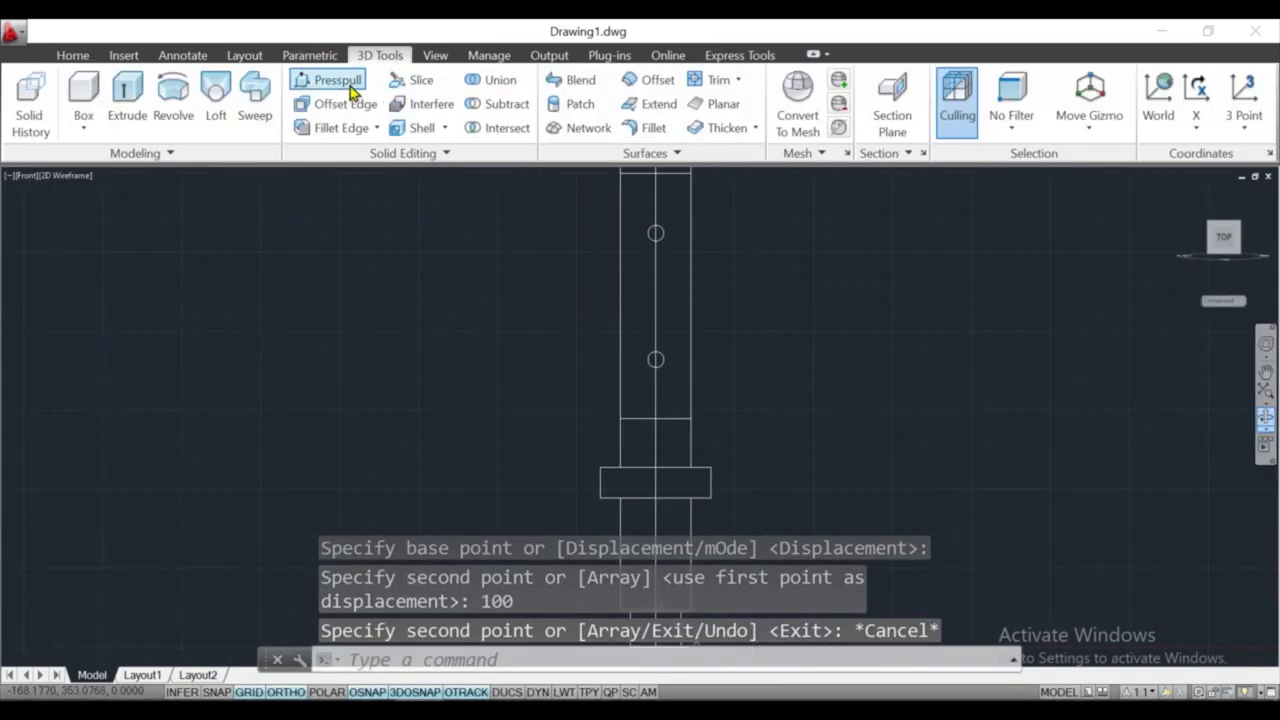
Press-pull both 12.5 circles into round rods jutting sideways from the shaft
{"action": "left_click", "coordinate": [330, 80]}
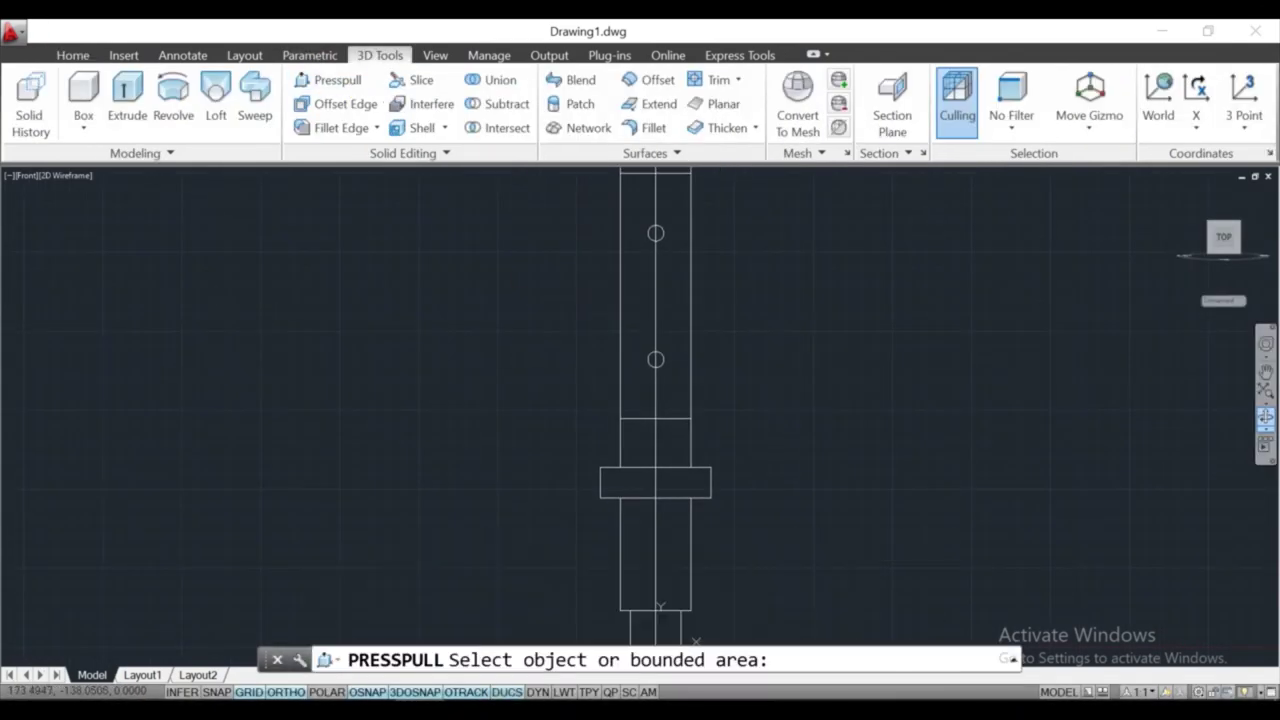
{"action": "left_click", "coordinate": [655, 360]}
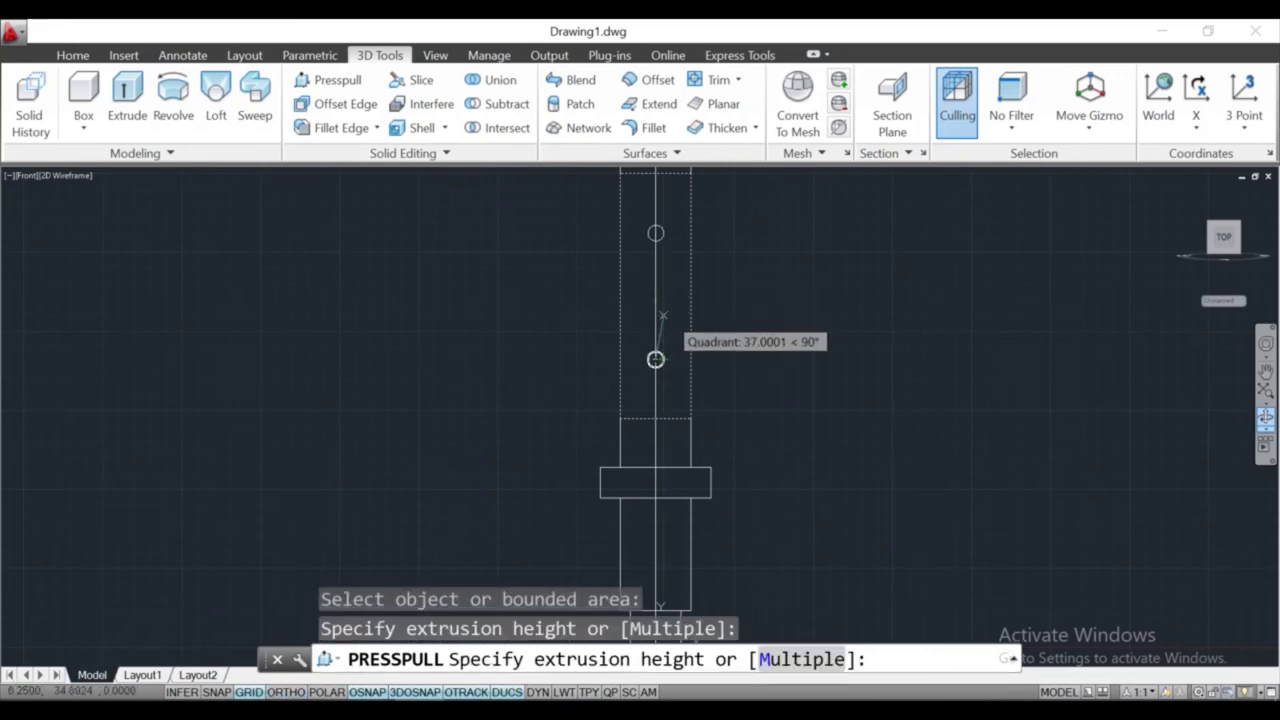
{"action": "mouse_move", "coordinate": [655, 360]}
{"action": "middle_mouse_down", "text": "shift"}
{"action": "mouse_move", "coordinate": [686, 234]}
{"action": "mouse_move", "coordinate": [626, 186]}
{"action": "mouse_move", "coordinate": [414, 194]}
{"action": "middle_mouse_up", "text": "shift"}
{"action": "left_click", "coordinate": [799, 294]}
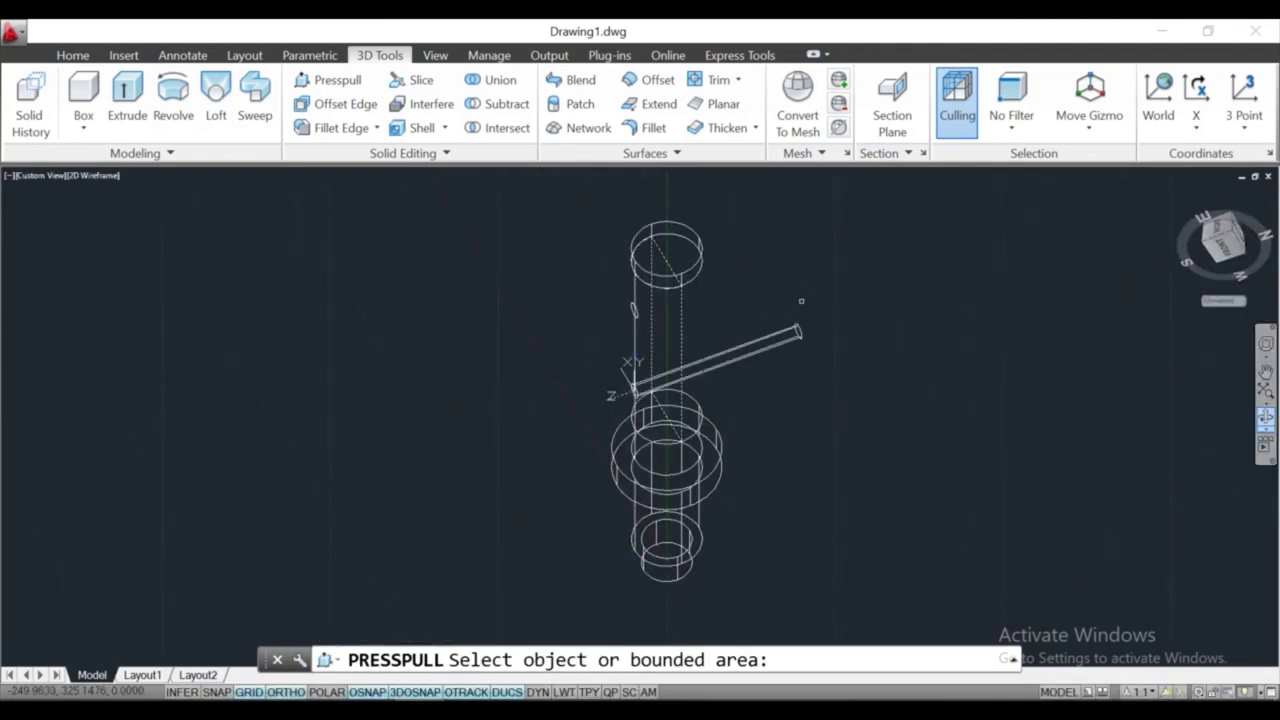
{"action": "left_click", "coordinate": [633, 308]}
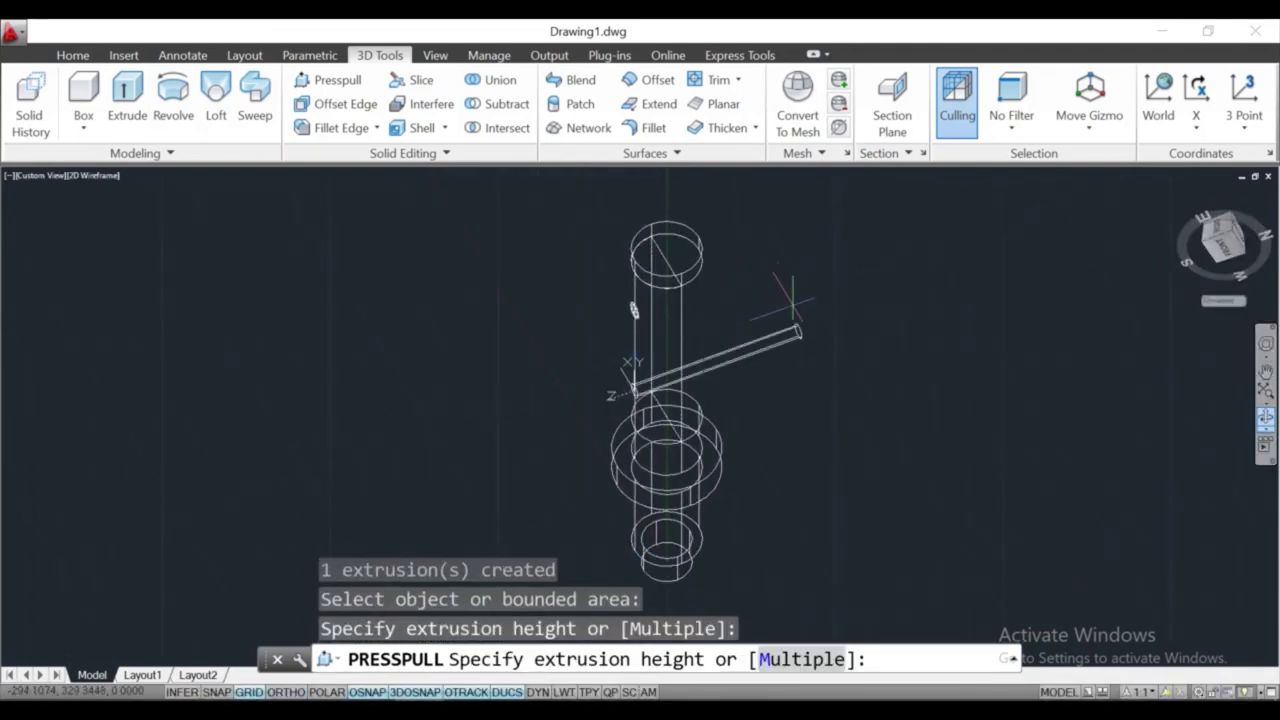
{"action": "left_click", "coordinate": [777, 261]}
{"action": "key", "text": "Escape"}
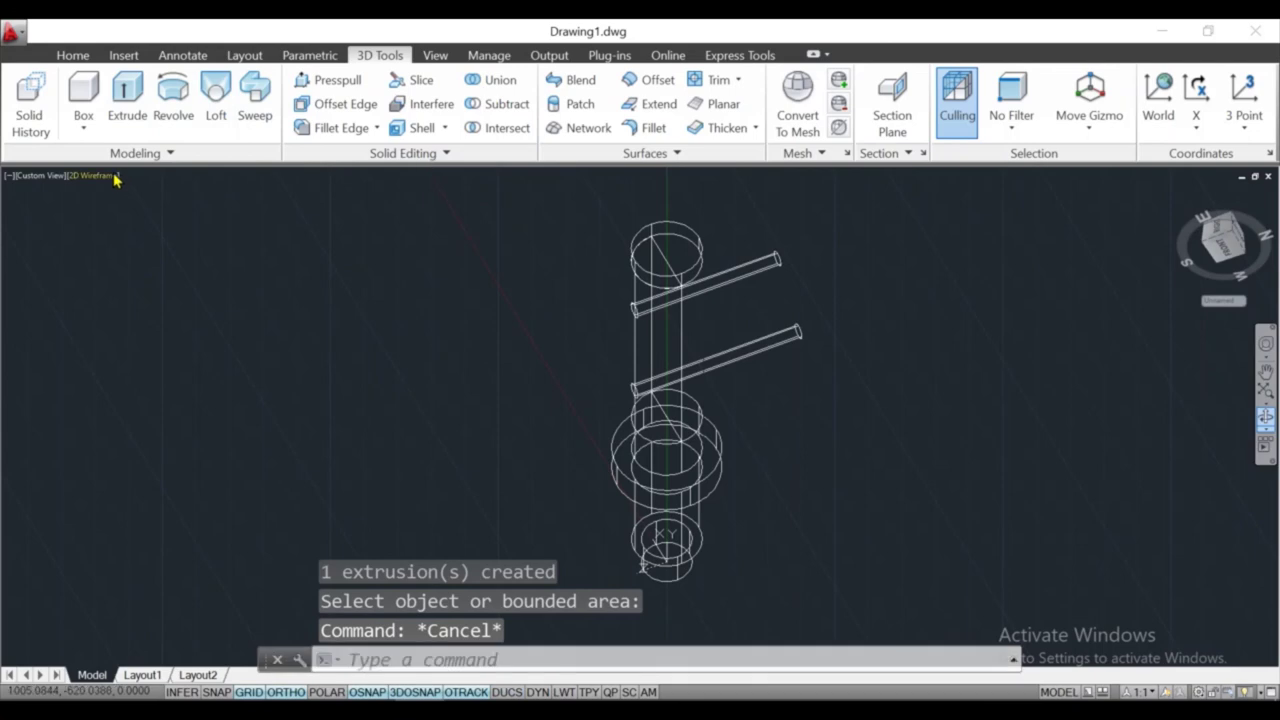
{"action": "left_click", "coordinate": [110, 176]}
Switch to Shaded style and subtract the upper rod from the upright cylinder
{"action": "left_click", "coordinate": [207, 303]}
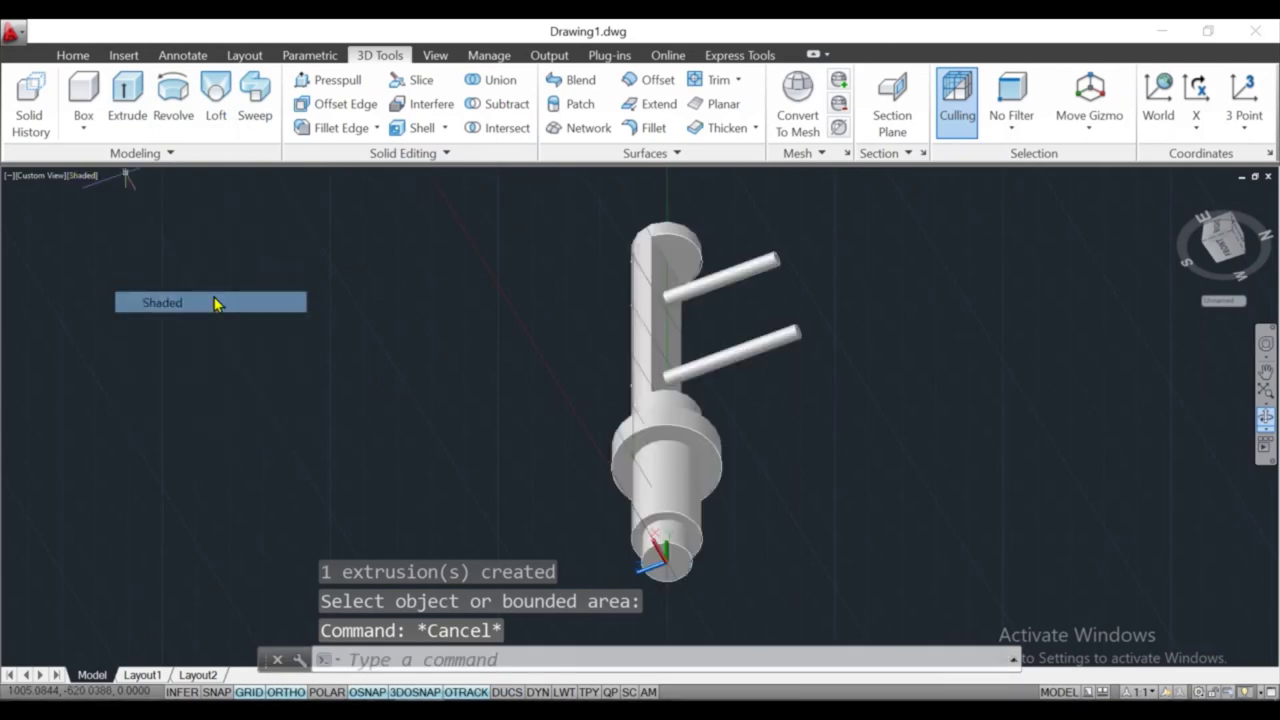
{"action": "left_click", "coordinate": [467, 110]}
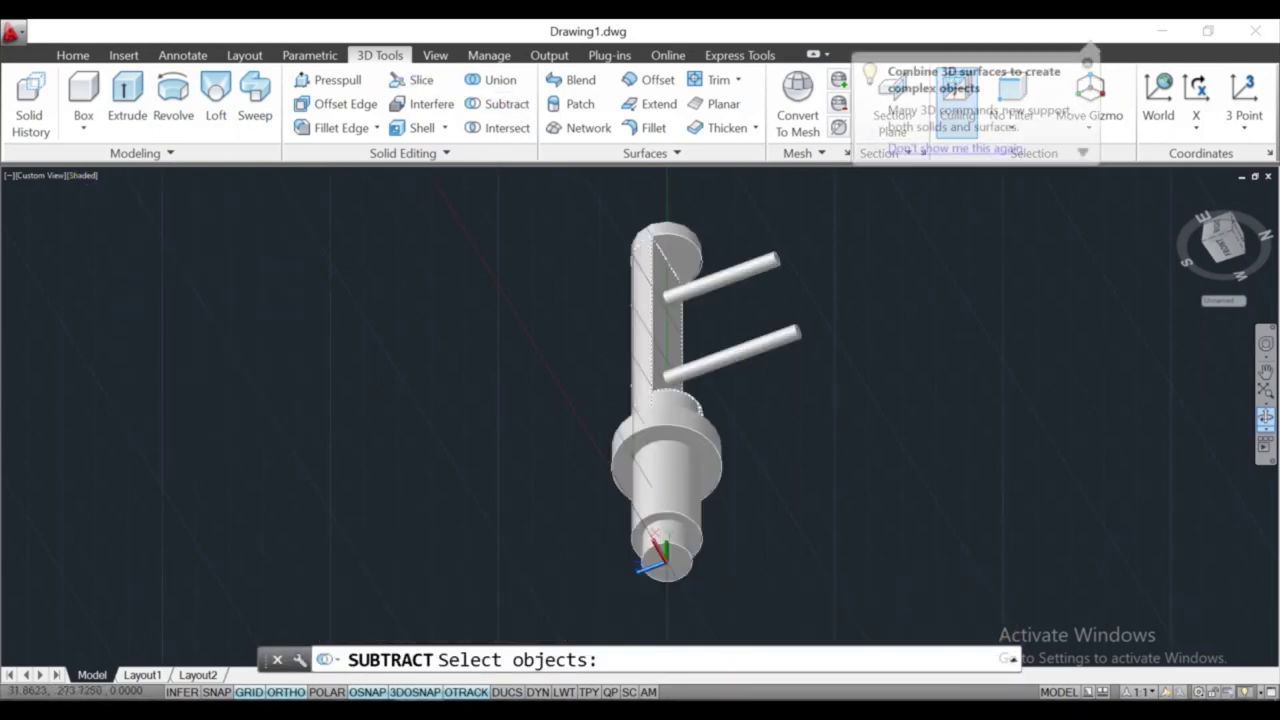
{"action": "left_click", "coordinate": [650, 310]}
{"action": "key", "text": "Return"}
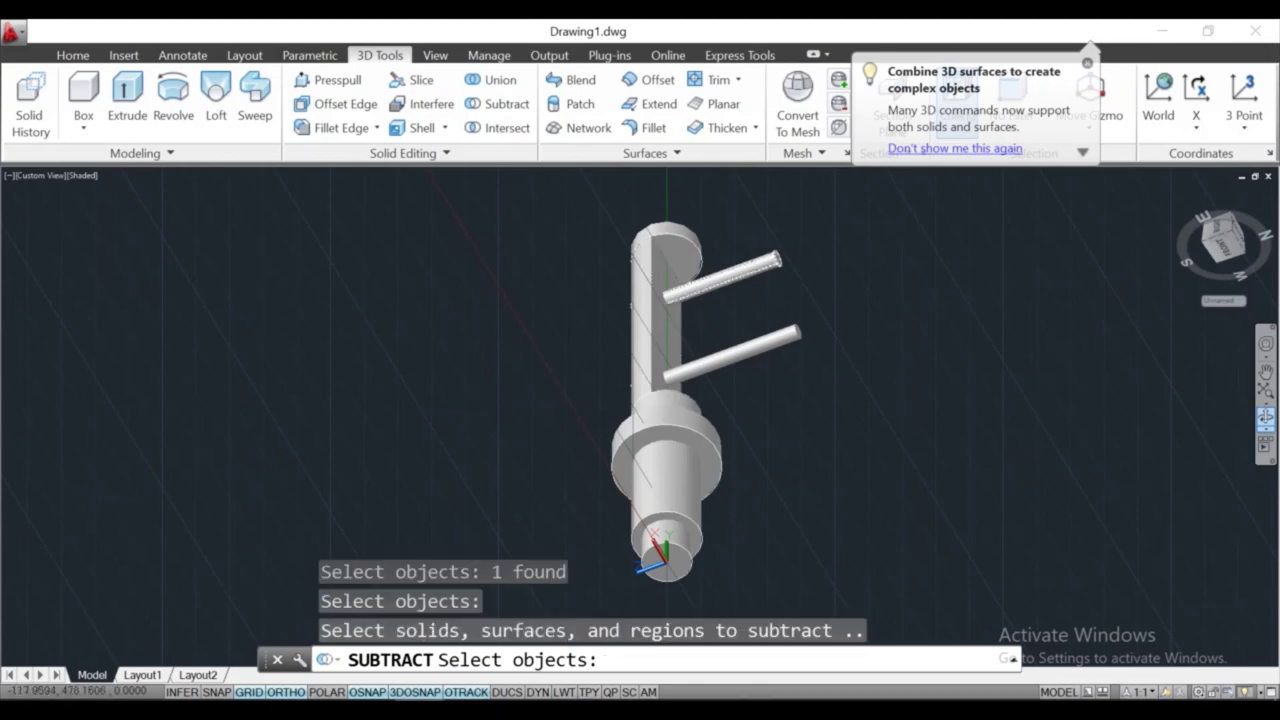
{"action": "left_click", "coordinate": [720, 275]}
{"action": "key", "text": "Return"}
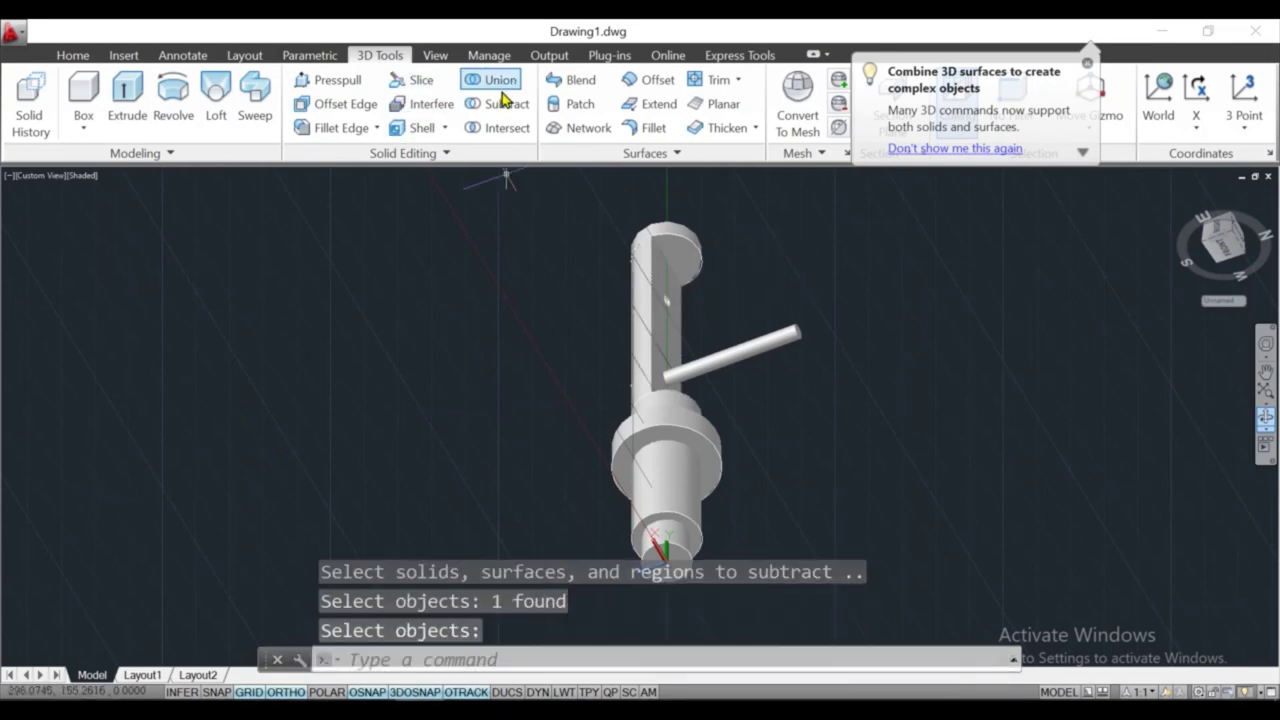
Subtract the lower rod from the upright cylinder, leaving the second cross-hole
{"action": "left_click", "coordinate": [505, 100]}
{"action": "left_click", "coordinate": [776, 335]}
{"action": "key", "text": "Return"}
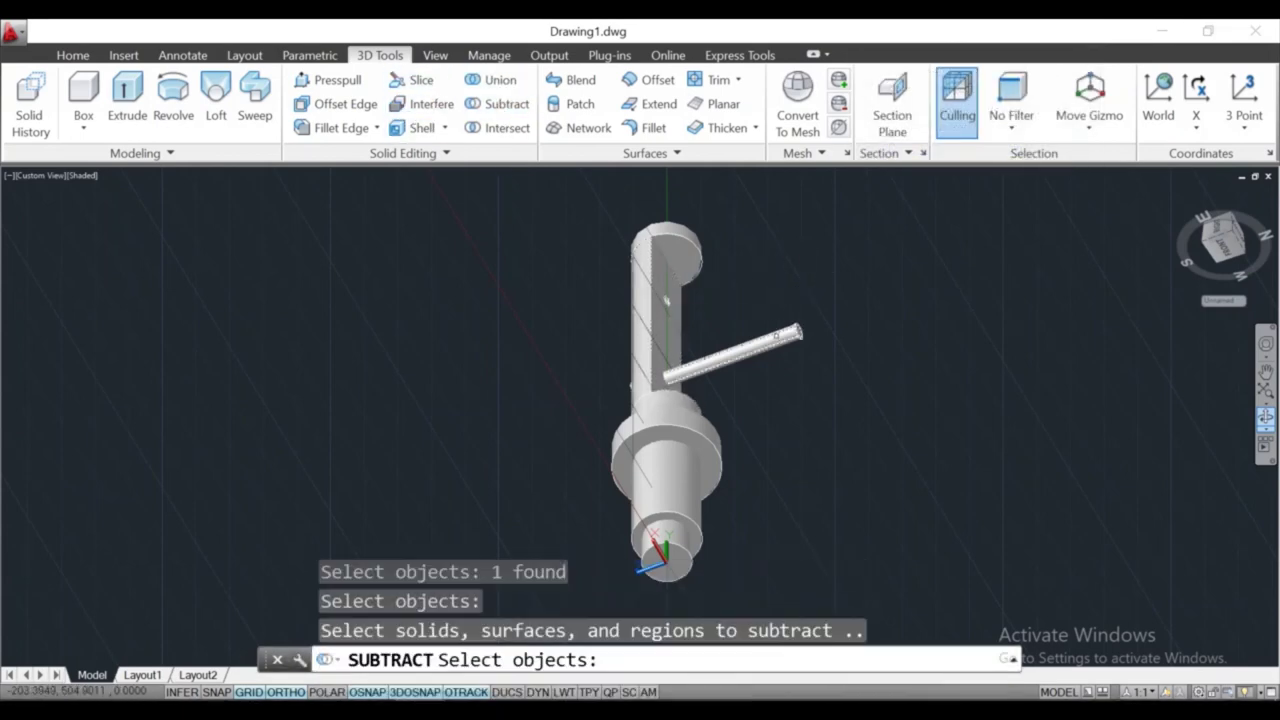
{"action": "left_click", "coordinate": [776, 335]}
{"action": "key", "text": "Return"}
{"action": "scroll", "coordinate": [763, 365], "scroll_direction": "down", "scroll_amount": 2}
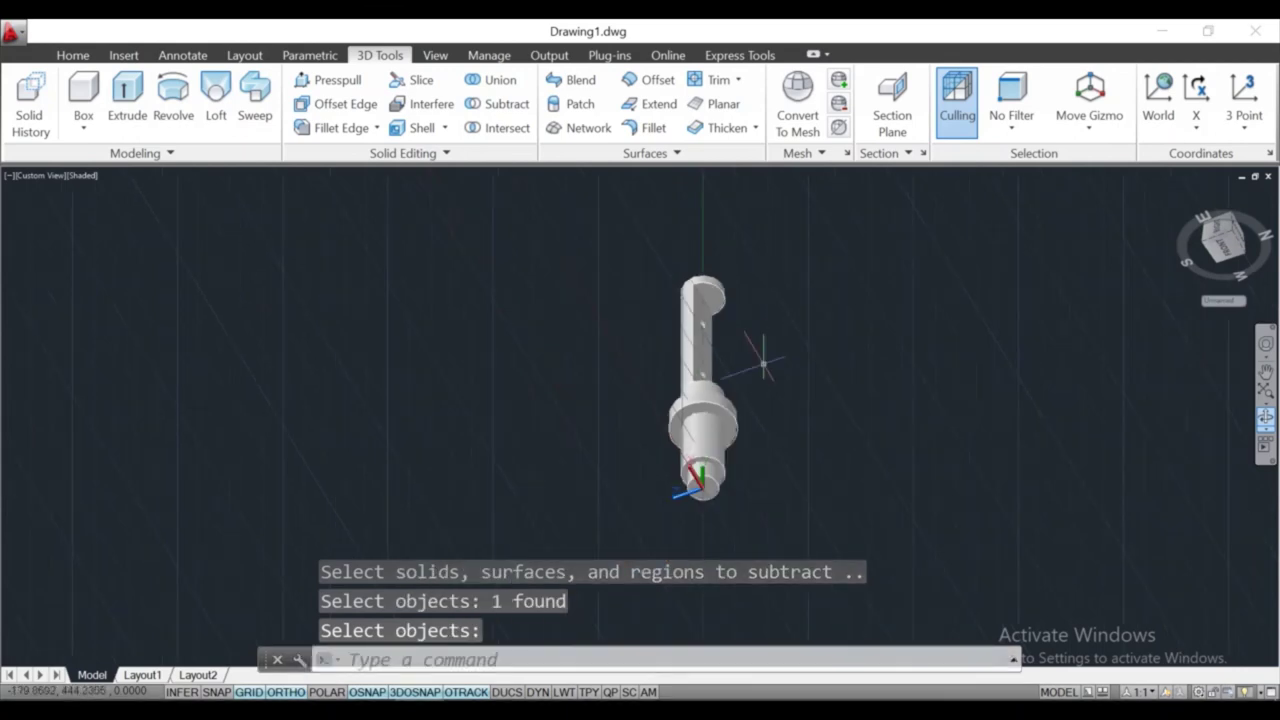
Orbit the shaft upright and pan it up, checking the visual styles list
{"action": "mouse_move", "coordinate": [743, 357]}
{"action": "middle_mouse_down", "text": "shift"}
{"action": "mouse_move", "coordinate": [619, 431]}
{"action": "mouse_move", "coordinate": [826, 294]}
{"action": "mouse_move", "coordinate": [960, 297]}
{"action": "mouse_move", "coordinate": [1020, 367]}
{"action": "mouse_move", "coordinate": [1043, 440]}
{"action": "mouse_move", "coordinate": [1011, 460]}
{"action": "mouse_move", "coordinate": [823, 466]}
{"action": "mouse_move", "coordinate": [668, 353]}
{"action": "mouse_move", "coordinate": [586, 377]}
{"action": "mouse_move", "coordinate": [623, 389]}
{"action": "middle_mouse_up", "text": "shift"}
{"action": "middle_click_drag", "start_coordinate": [748, 385], "coordinate": [748, 350]}
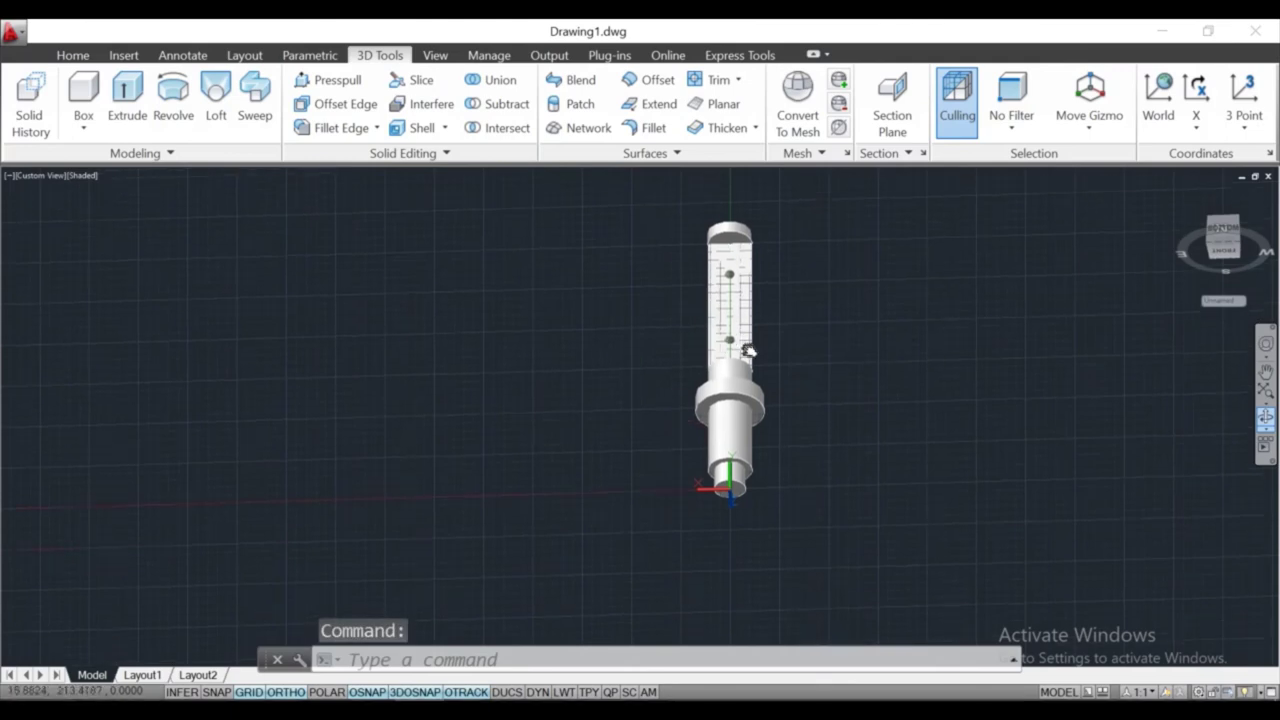
{"action": "left_click", "coordinate": [82, 175]}
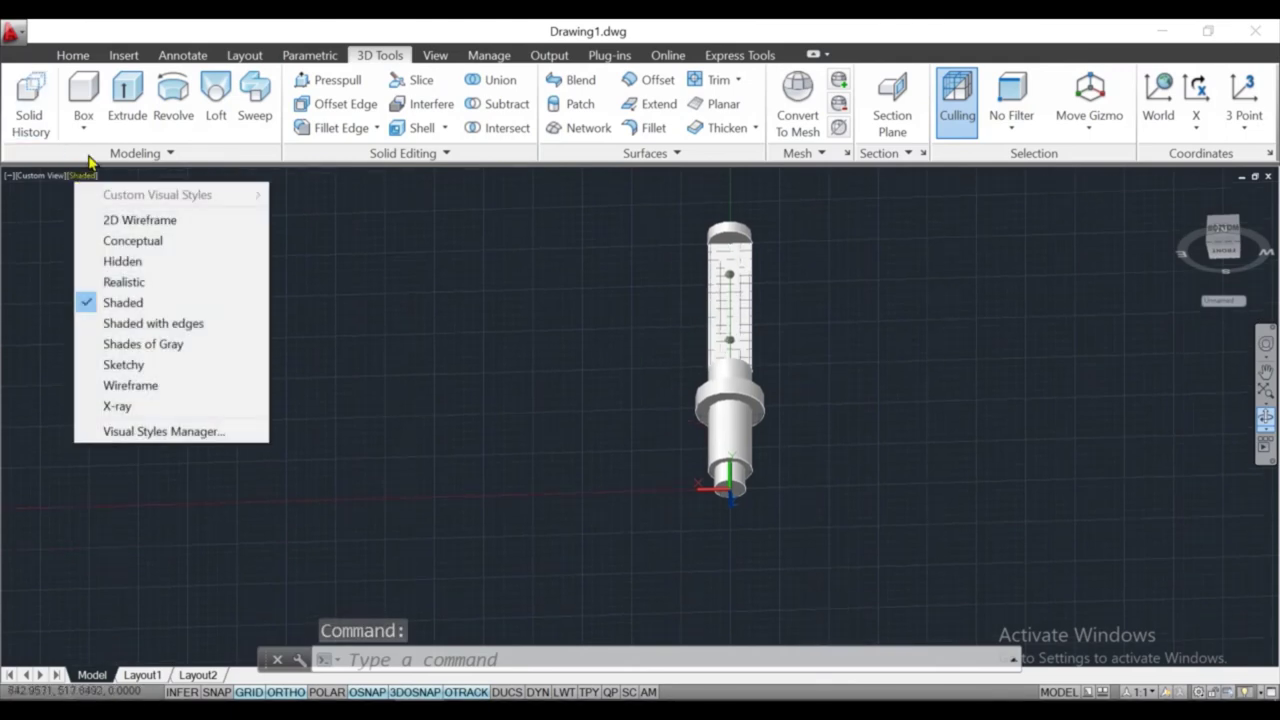
{"action": "left_click", "coordinate": [34, 183]}
{"action": "left_click", "coordinate": [34, 183]}
{"action": "left_click", "coordinate": [9, 184]}
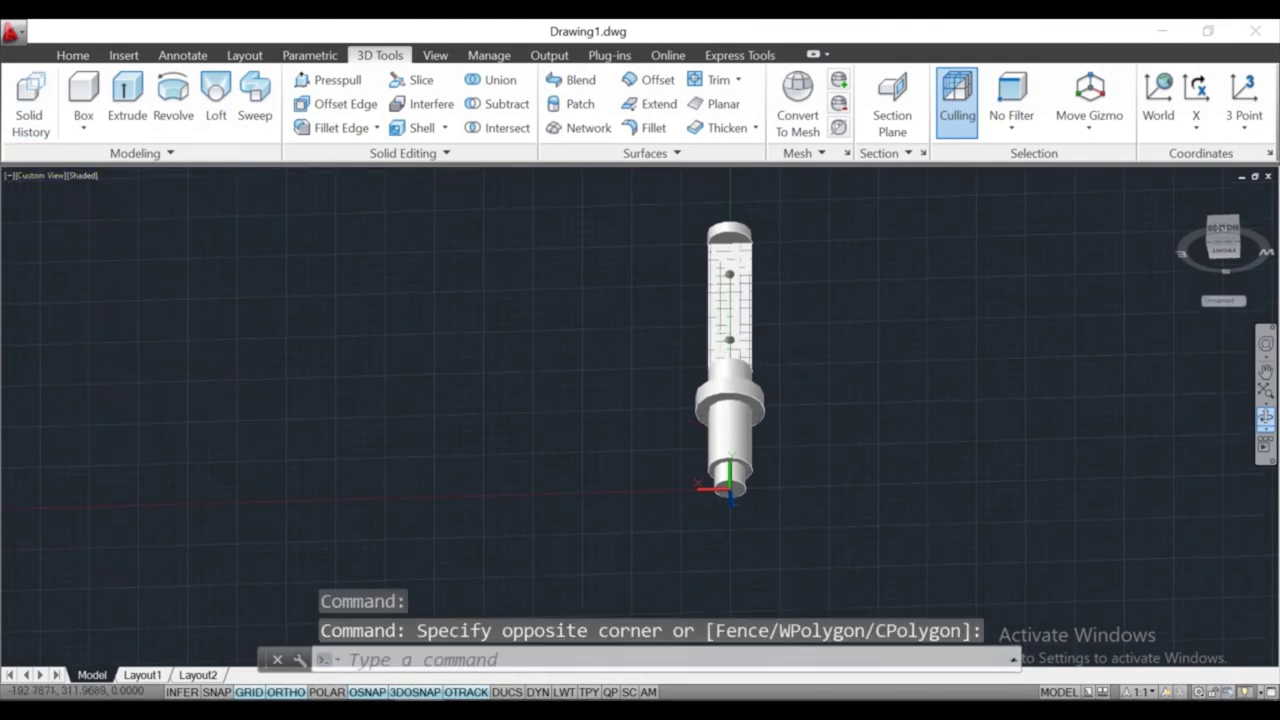
Inspect the shaft from the isometric, Left, Top and Right ViewCube views
{"action": "left_click", "coordinate": [1239, 252]}
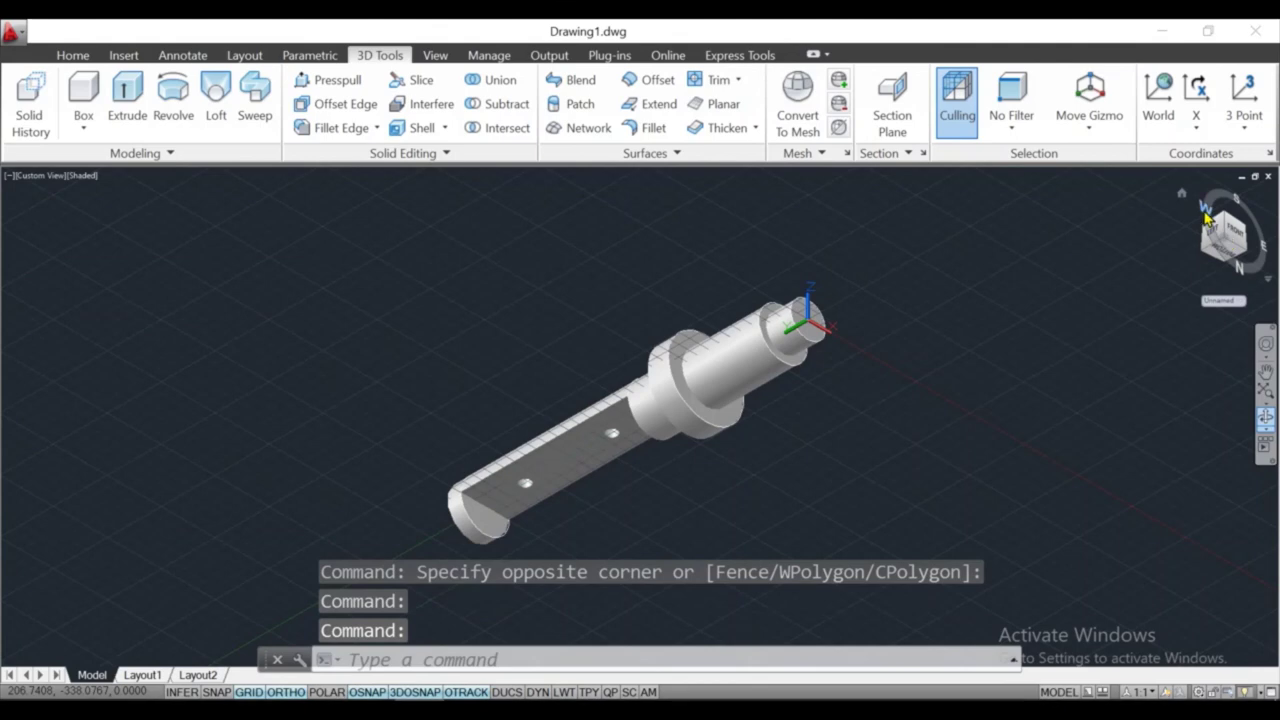
{"action": "left_click", "coordinate": [1207, 218]}
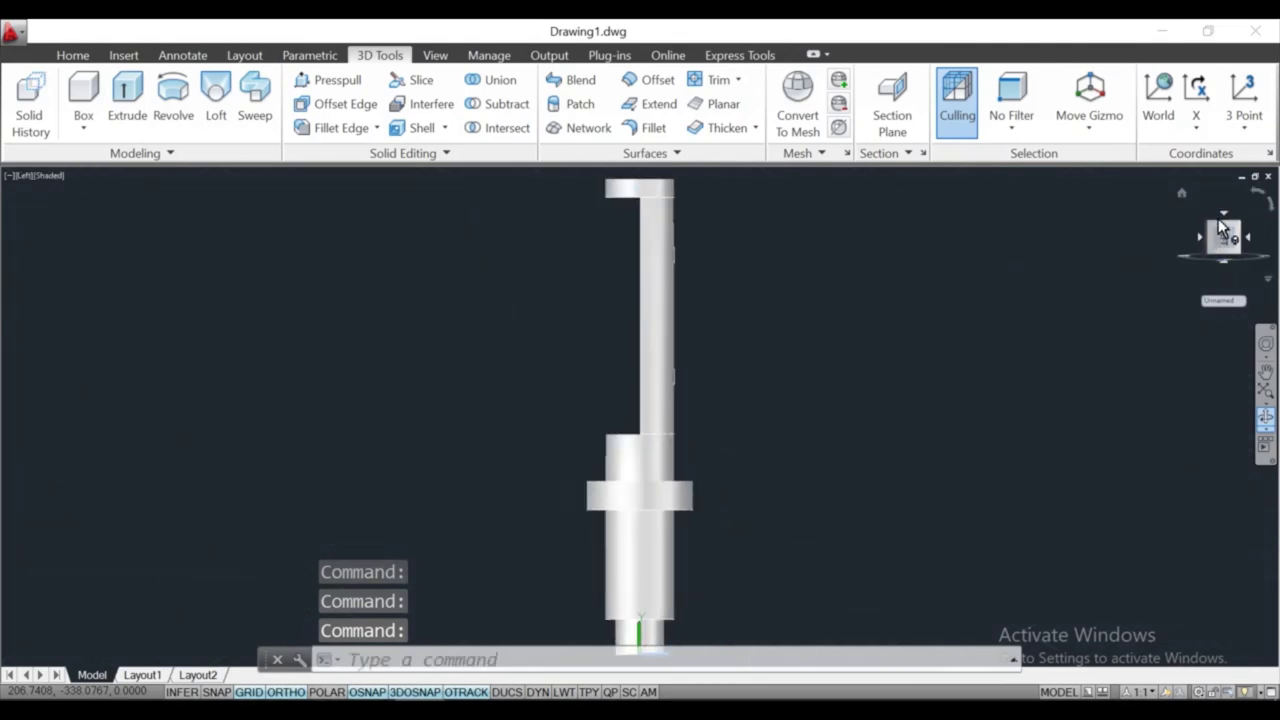
{"action": "left_click", "coordinate": [1199, 240]}
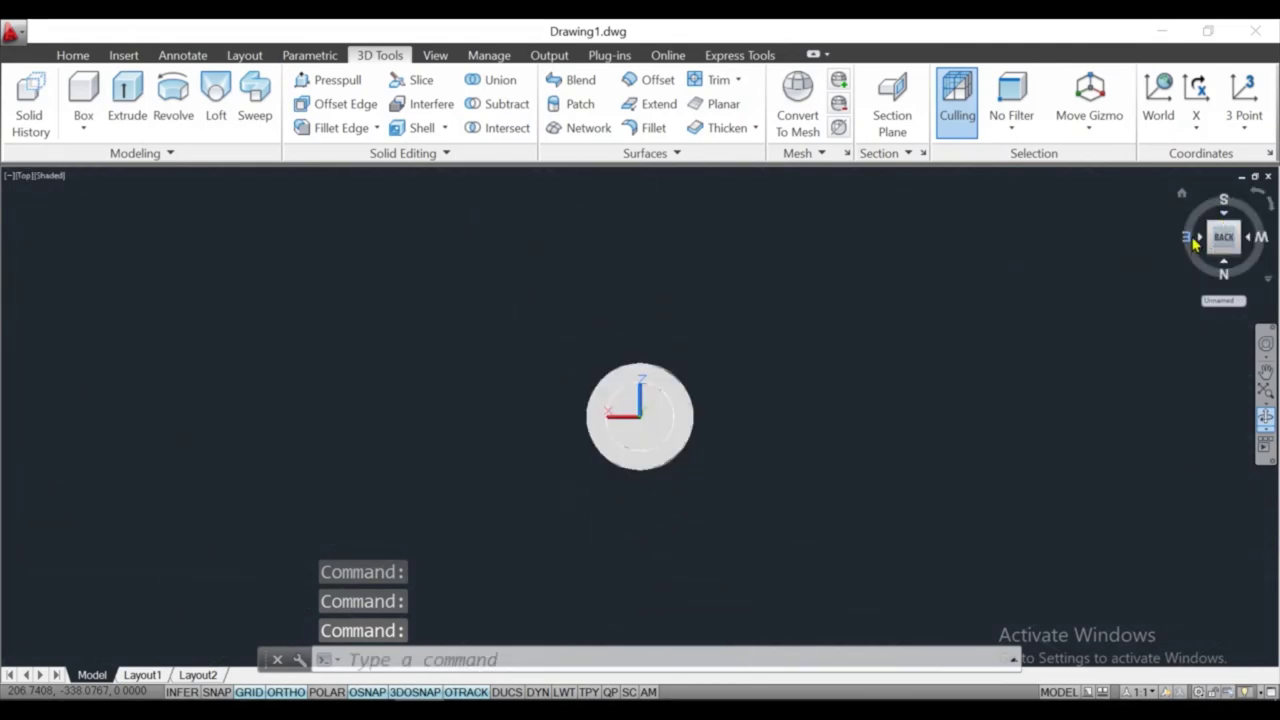
{"action": "left_click", "coordinate": [1199, 240]}
{"action": "scroll", "coordinate": [528, 433], "scroll_direction": "down", "scroll_amount": 2}
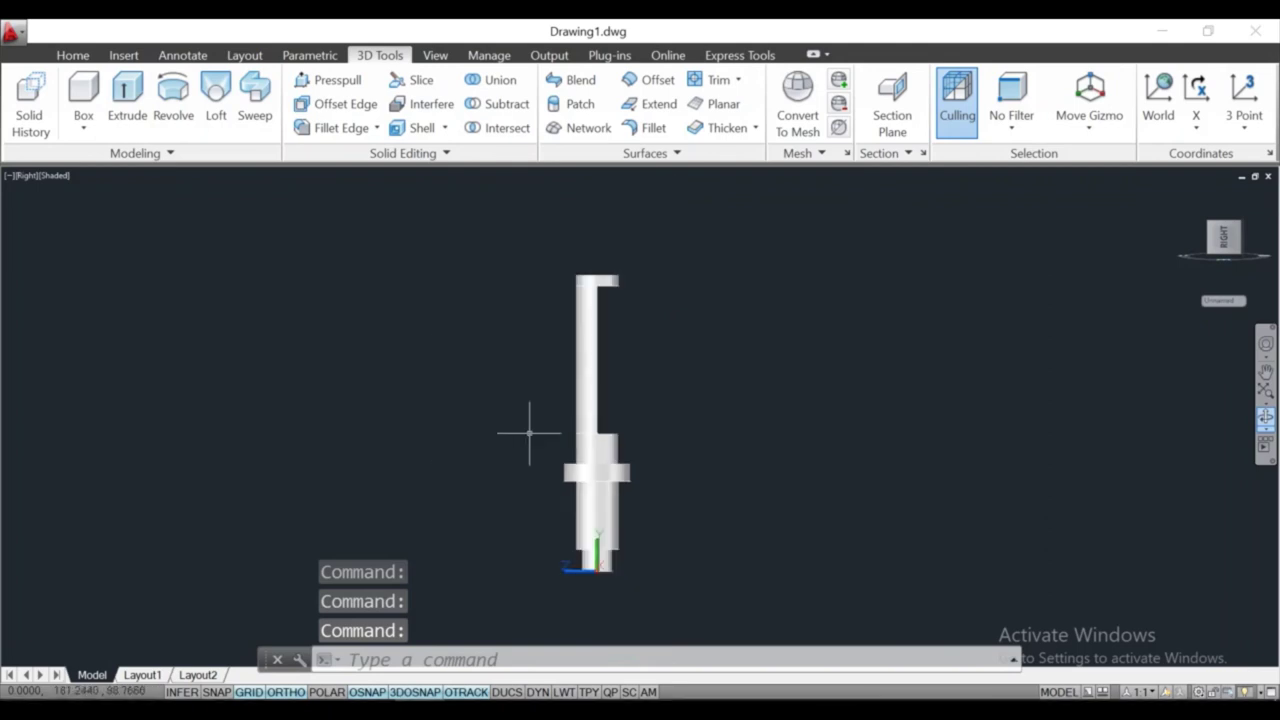